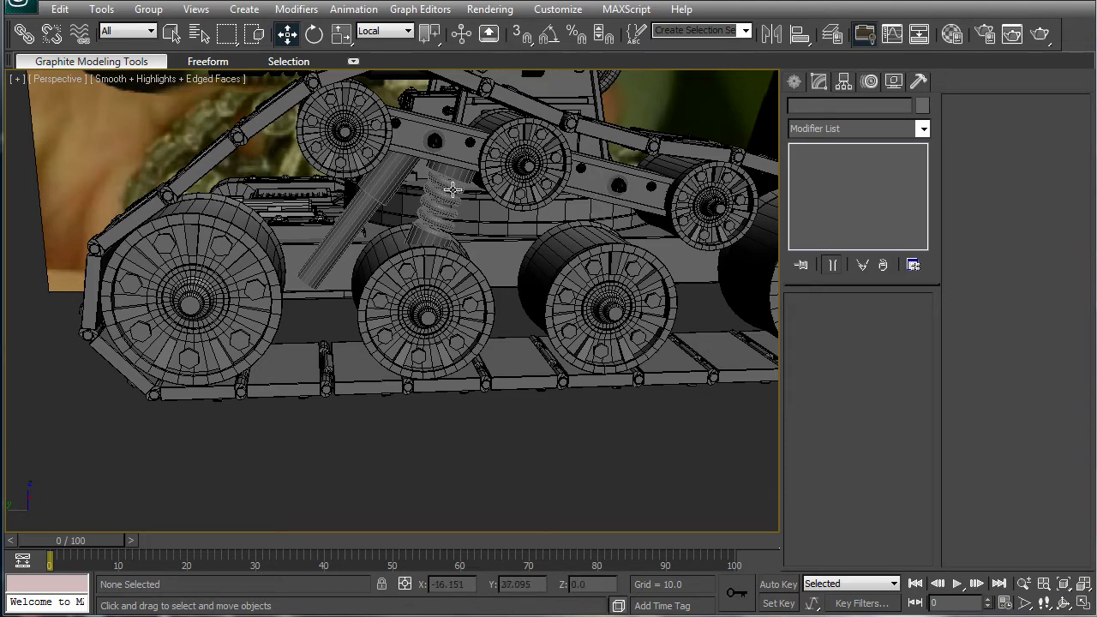
Create a box primitive at the lower end of the slanted strut between the first two lower wheels.
scroll(475, 174, up, 4)
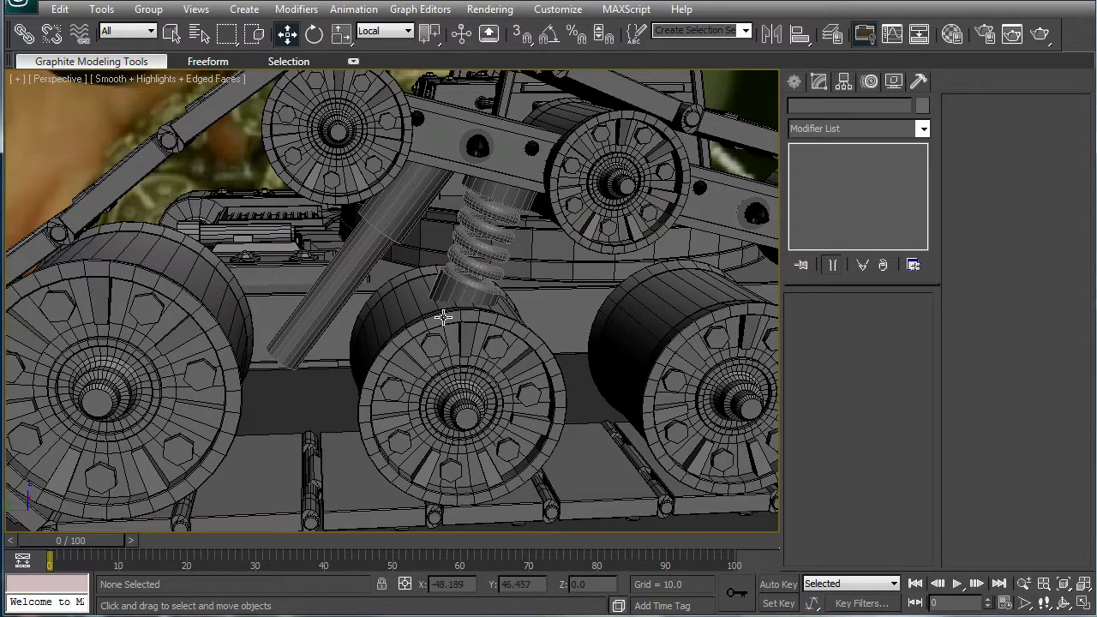
click(795, 82)
click(822, 189)
middle_drag(508, 229, 532, 110)
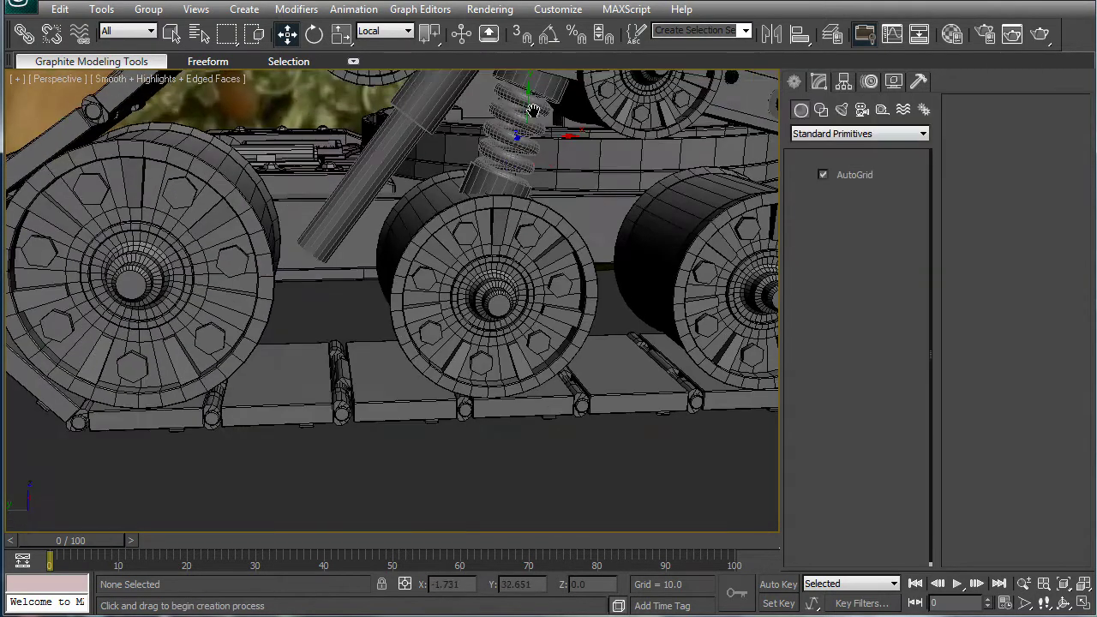
alt+middle_drag(426, 266, 421, 226)
drag(365, 276, 299, 221)
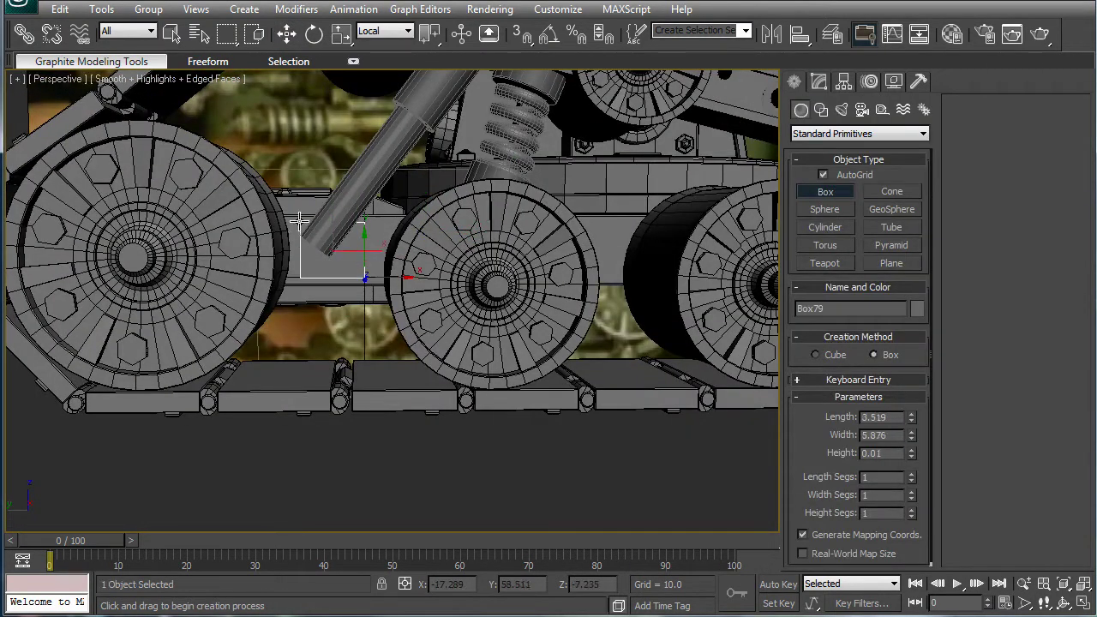
click(305, 242)
Move the new box outward from the hull so that the slanted strut's lower end sits in its upper face.
alt+middle_drag(355, 225, 394, 288)
key(w)
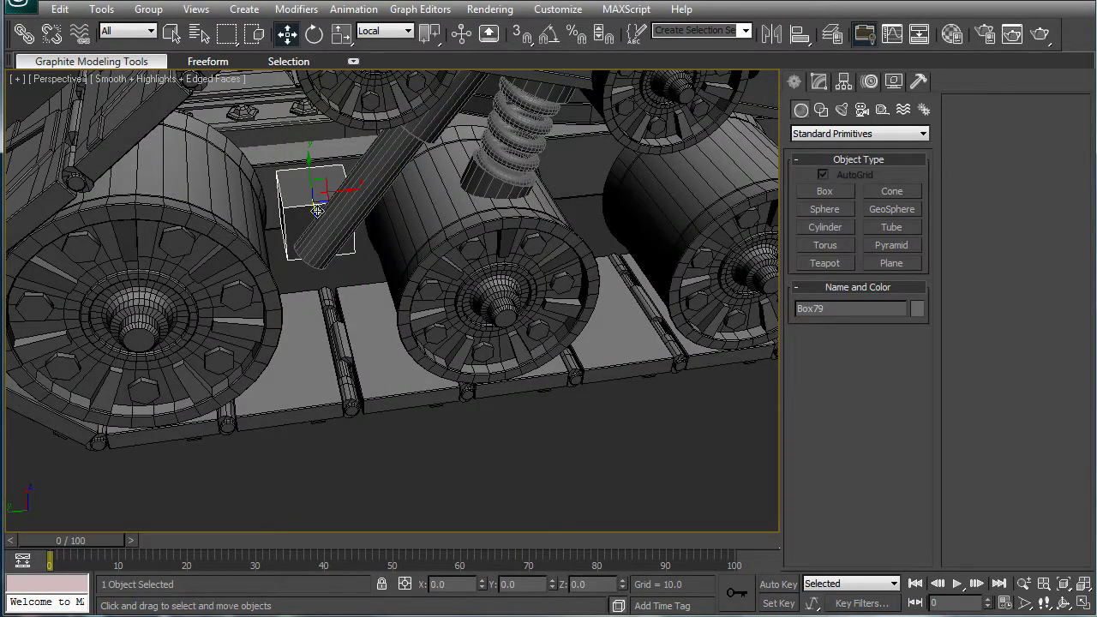
drag(317, 209, 314, 257)
alt+middle_drag(399, 273, 370, 261)
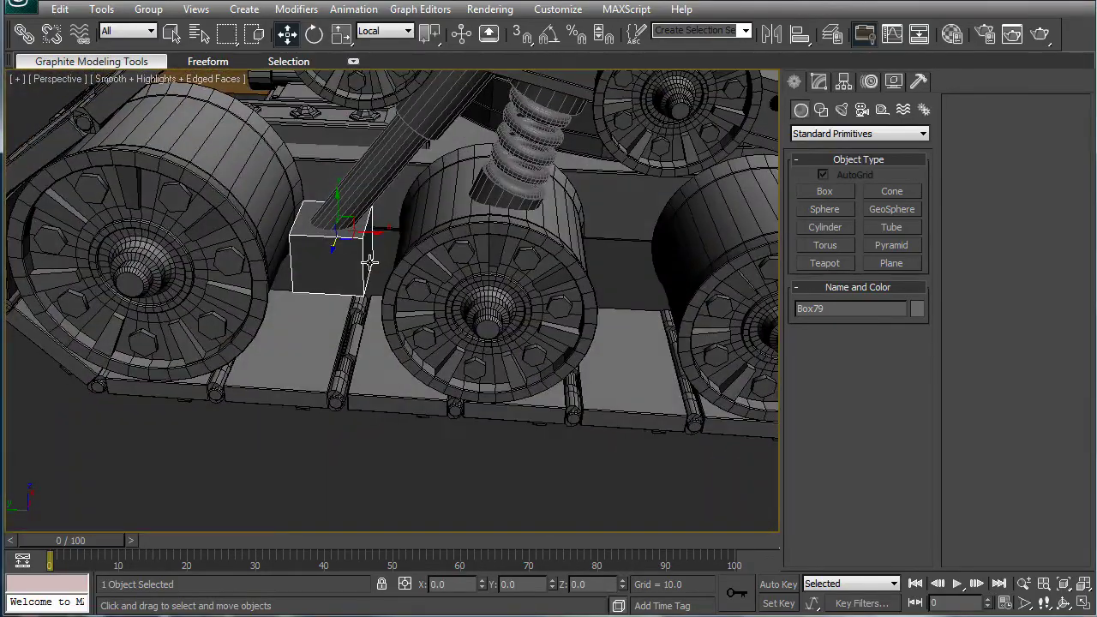
scroll(351, 294, up, 2)
scroll(416, 361, up, 2)
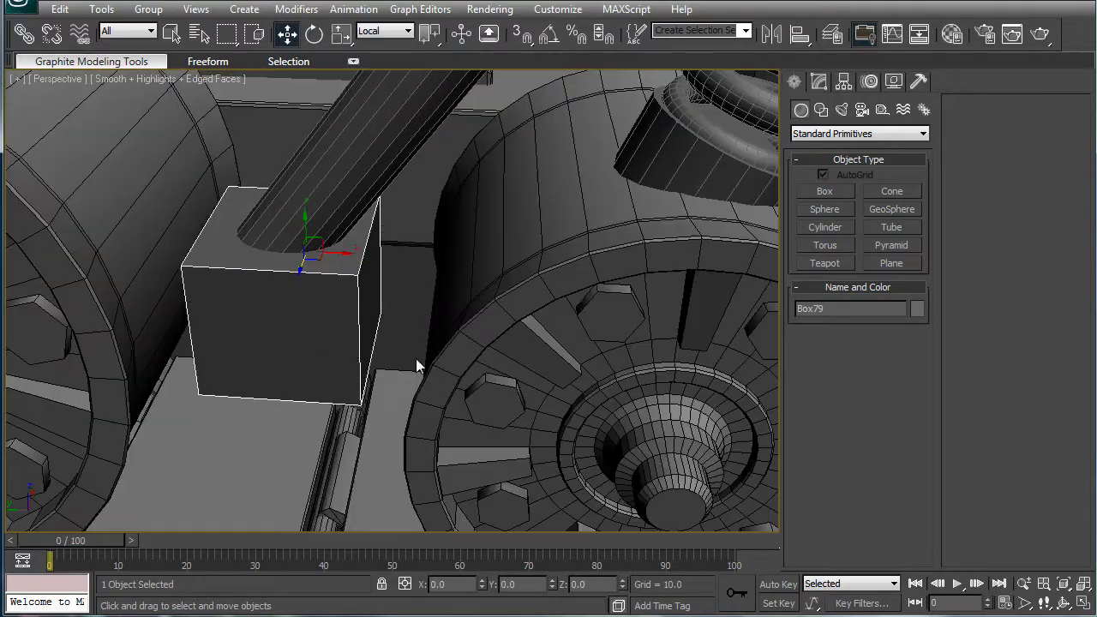
scroll(446, 351, down, 3)
alt+middle_drag(494, 374, 396, 235)
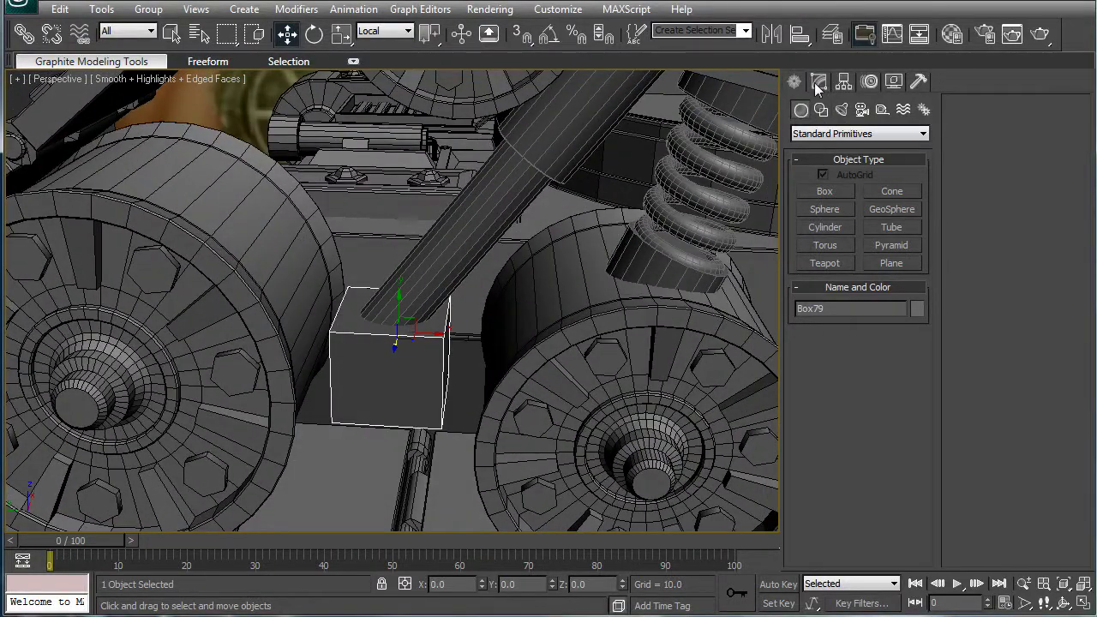
alt+middle_drag(413, 354, 432, 350)
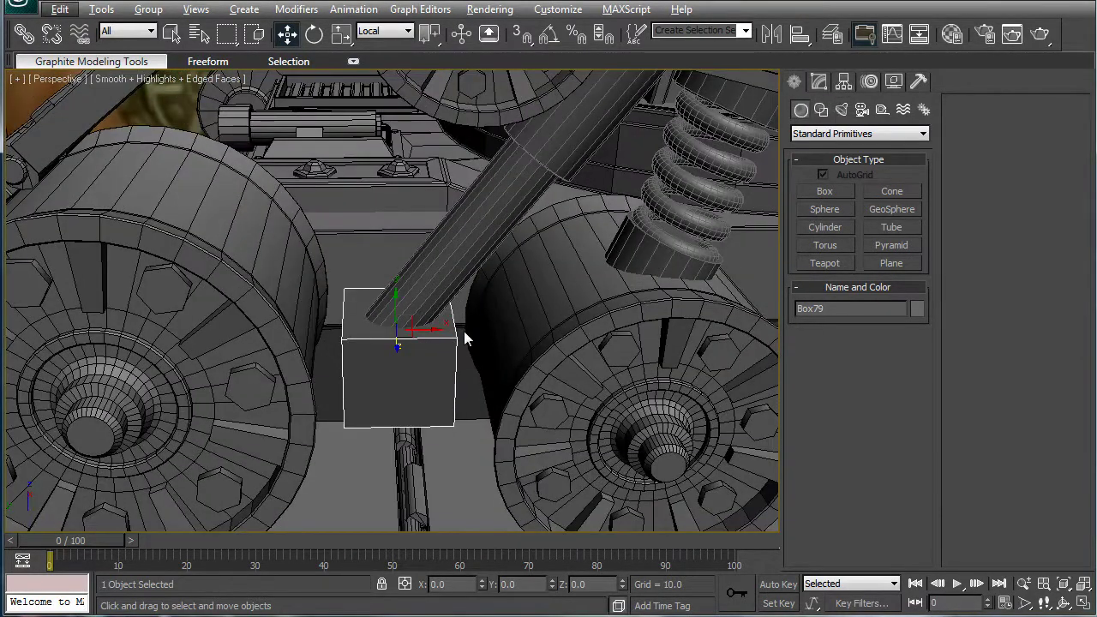
Convert the box to an editable poly and bevel its hull-side face into a taper followed by a narrower extension.
key(alt+Tab)
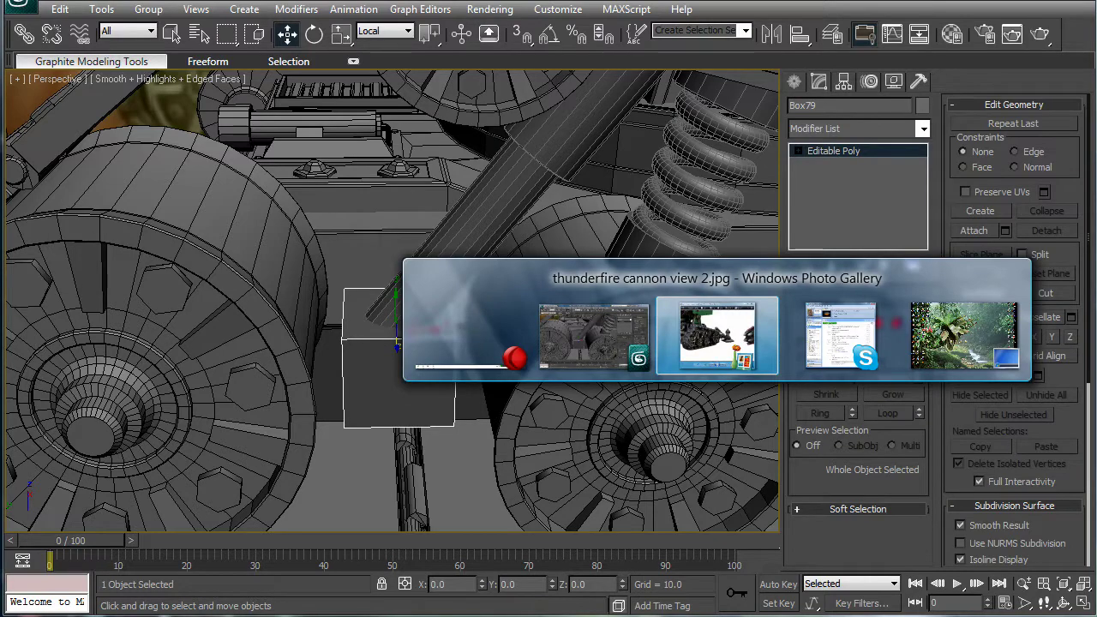
key(Escape)
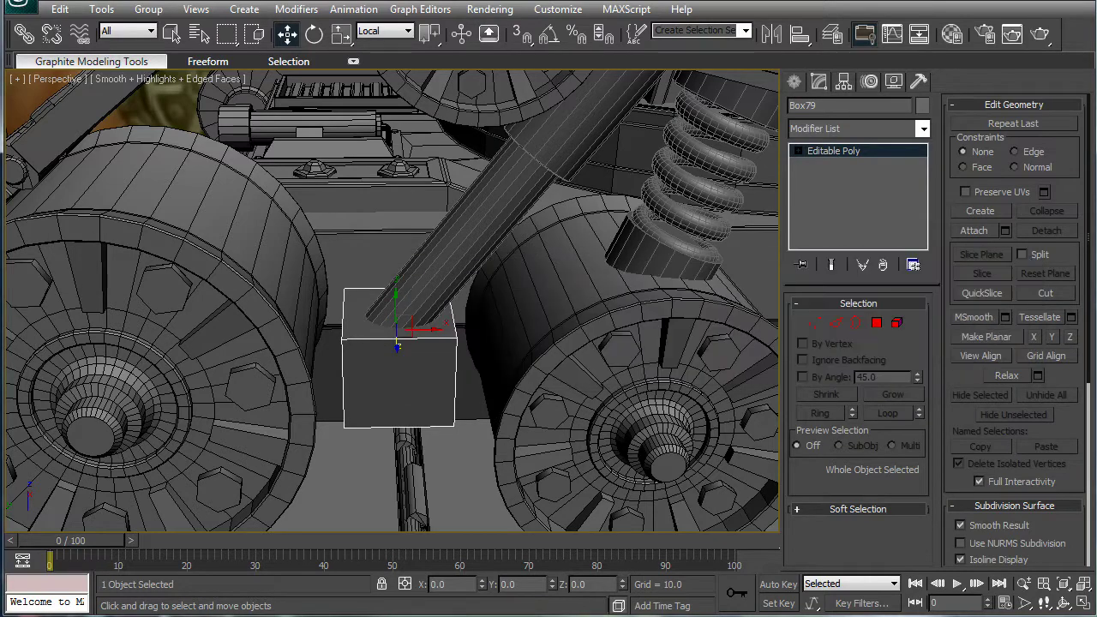
click(877, 324)
alt+middle_drag(563, 293, 704, 313)
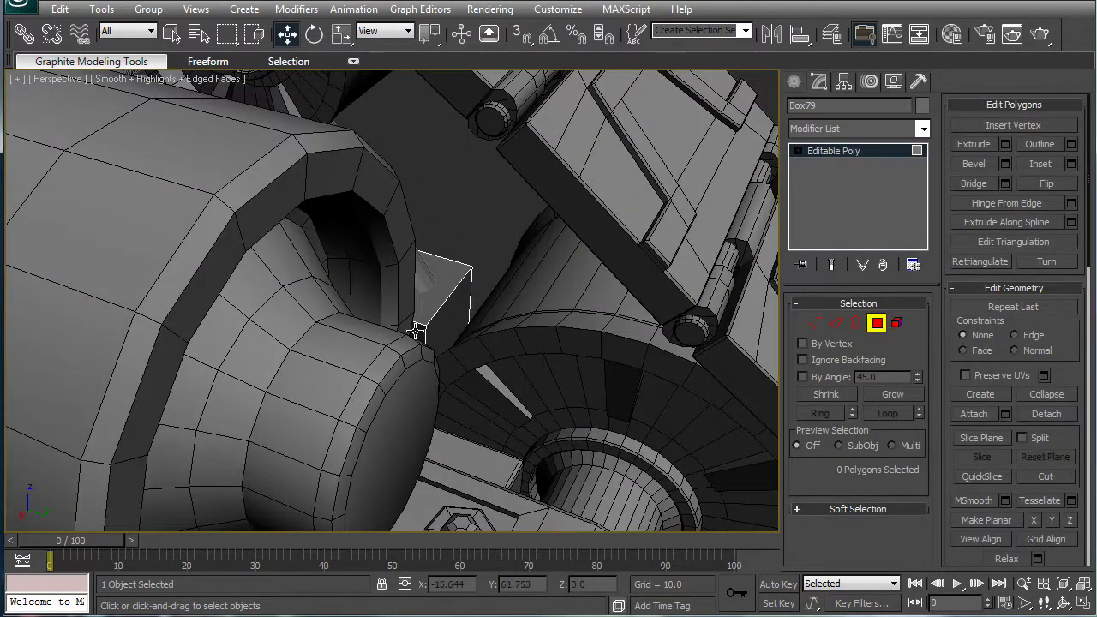
click(415, 332)
alt+middle_drag(415, 332, 514, 295)
click(970, 164)
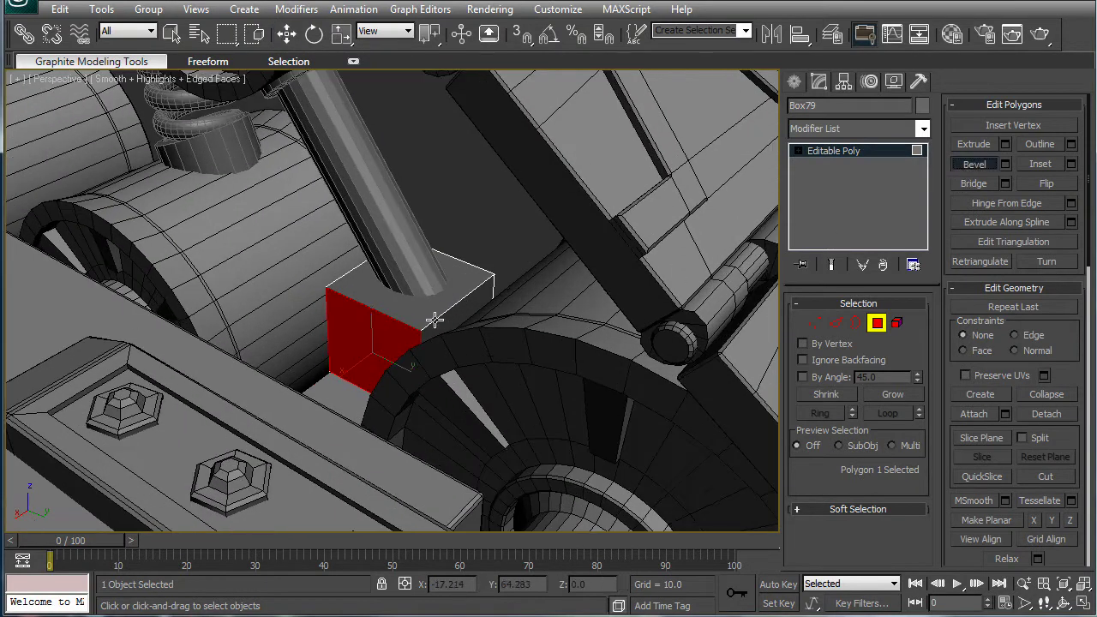
drag(385, 327, 385, 322)
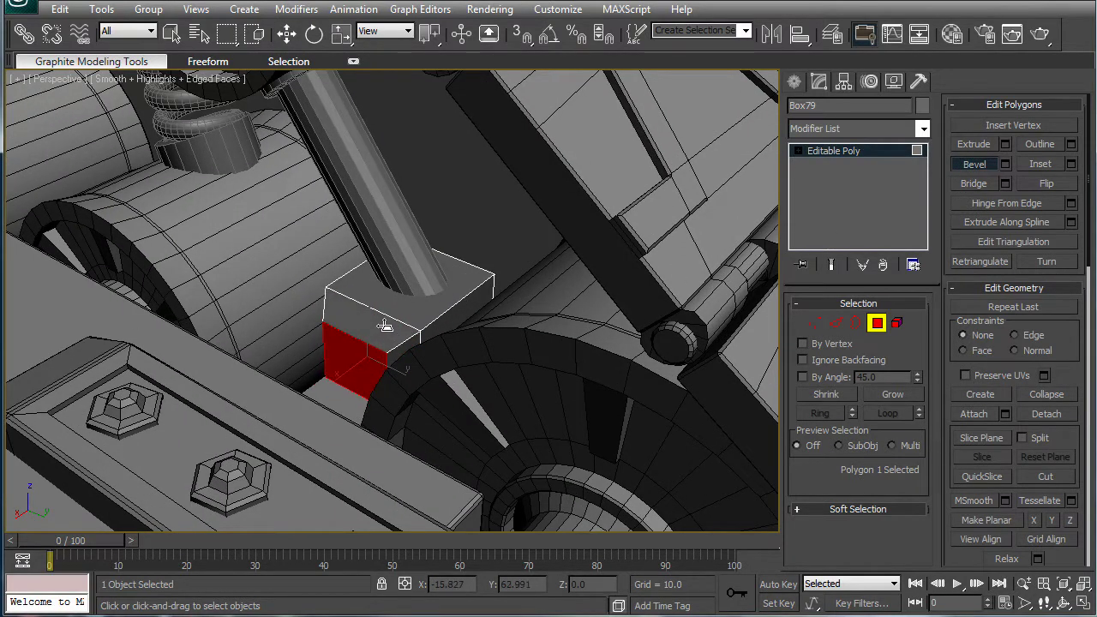
drag(367, 366, 348, 314)
scroll(347, 314, down, 3)
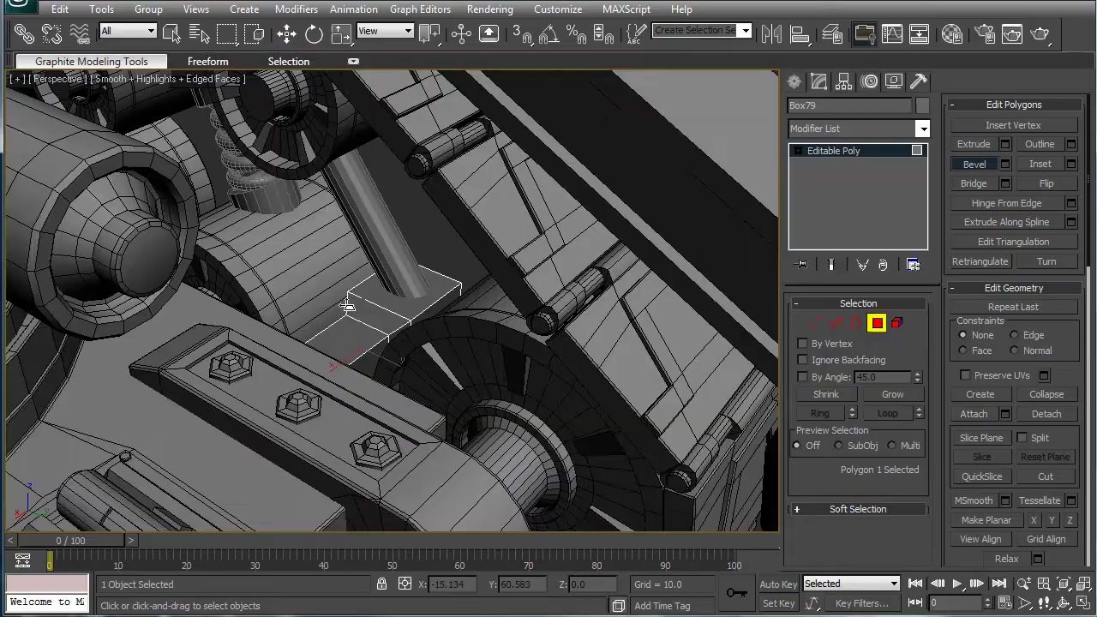
Inset the block's outer face by 0.5 as a group.
alt+middle_drag(499, 312, 473, 343)
ctrl+click(455, 335)
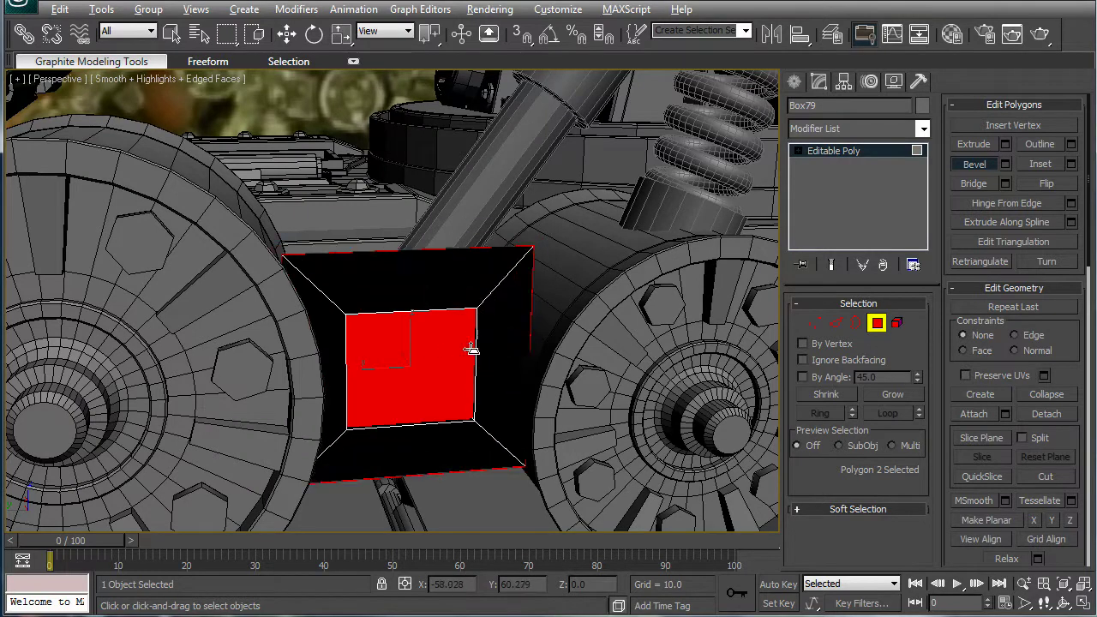
click(1075, 167)
drag(202, 345, 203, 386)
click(117, 390)
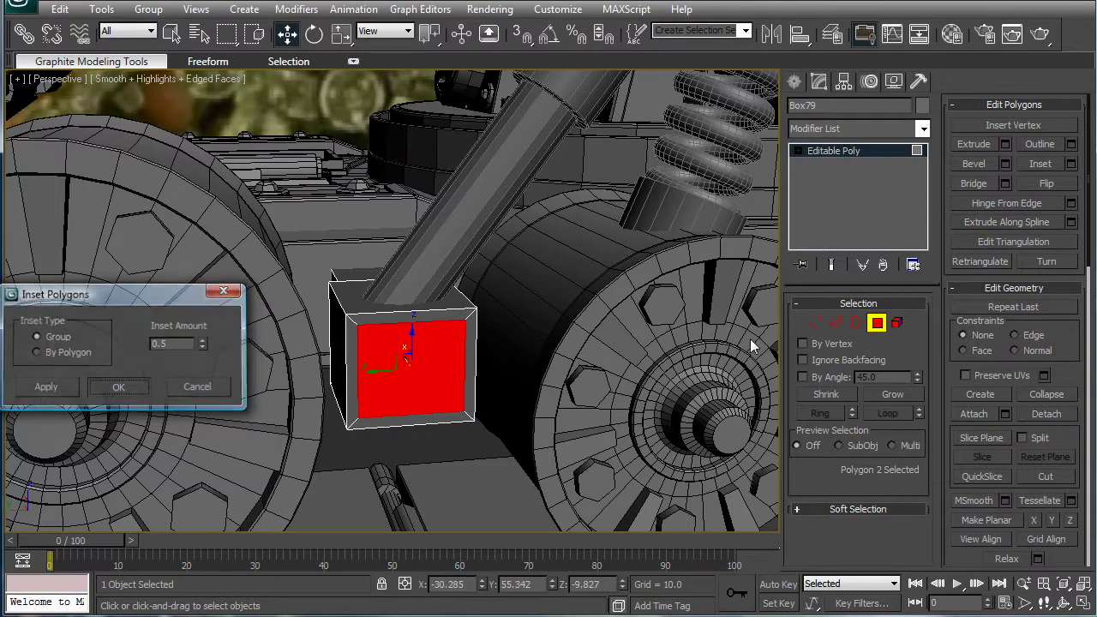
Extrude the inset outer face inward to form a shallow recess framed by a border.
click(1004, 143)
alt+middle_drag(600, 257, 360, 282)
drag(204, 342, 196, 433)
click(127, 399)
middle_drag(556, 342, 420, 296)
scroll(421, 296, down, 5)
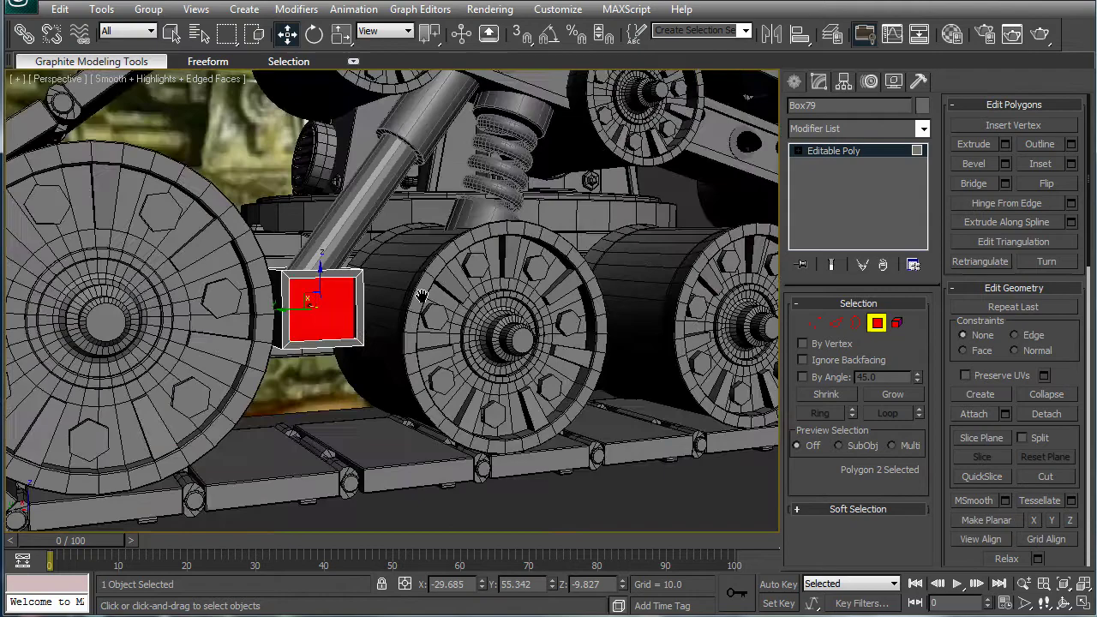
click(618, 489)
scroll(572, 326, up, 3)
Create a six-sided cylinder bolt with a radius of about 0.46 and height of about 0.64 in the recess's upper corner.
click(794, 81)
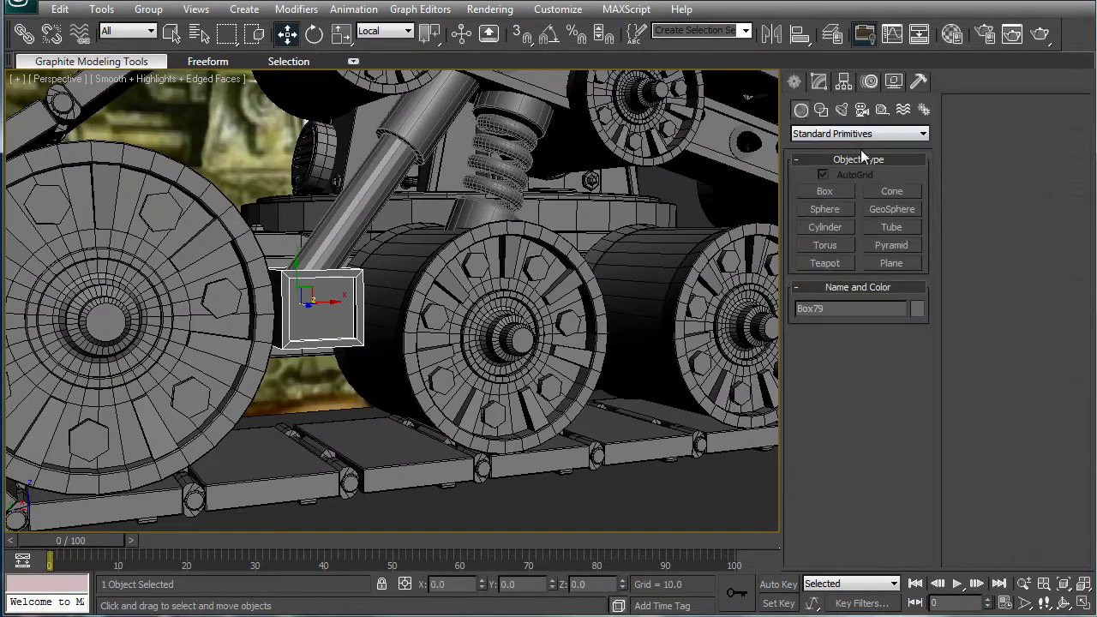
click(827, 227)
alt+middle_drag(472, 282, 495, 283)
scroll(255, 282, up, 4)
key(l)
scroll(494, 278, down, 1)
scroll(386, 301, up, 3)
key(z)
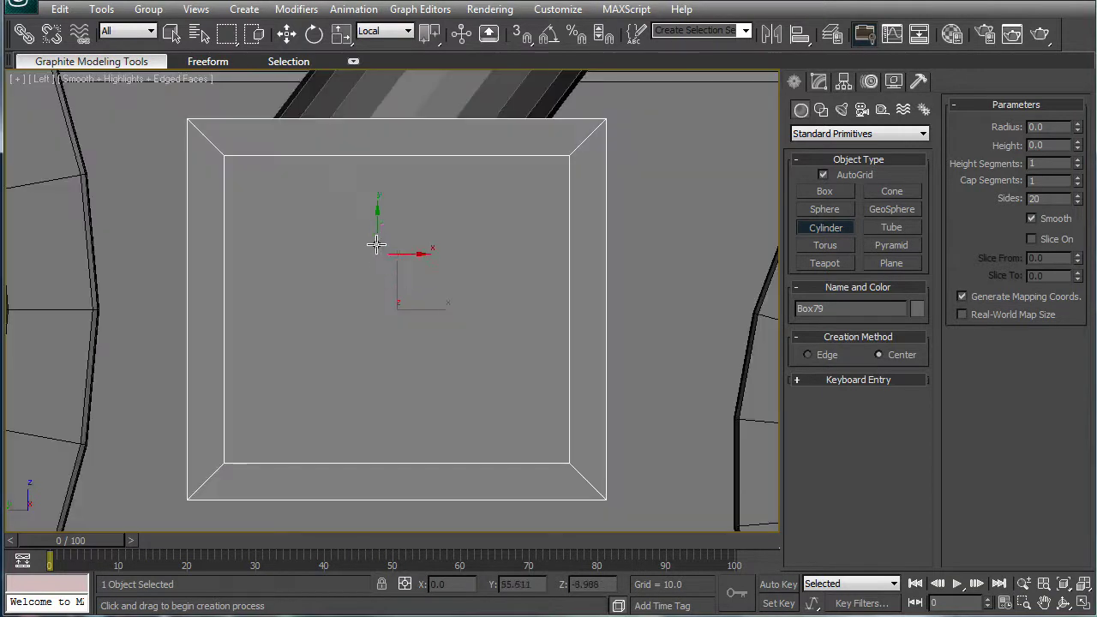
drag(521, 204, 516, 239)
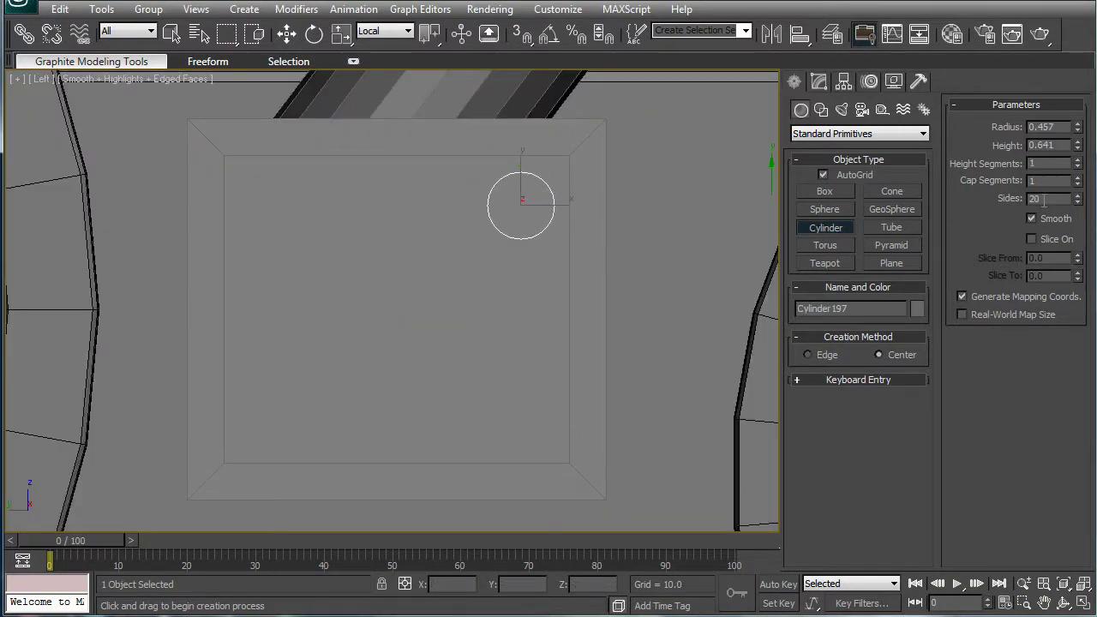
text(6)
key(Return)
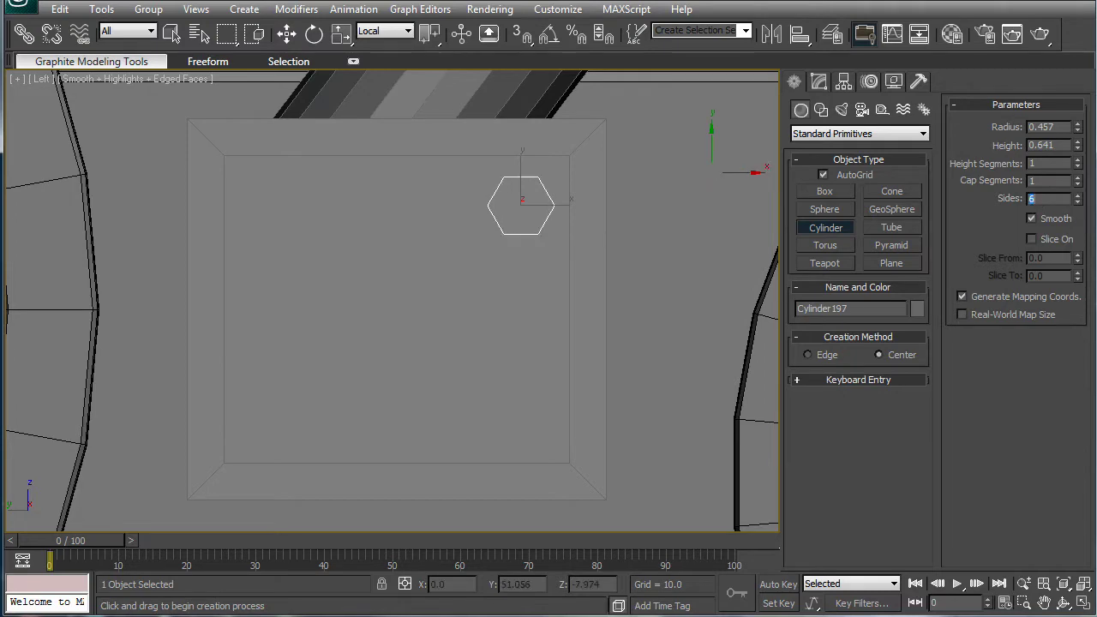
Reduce the height of the hexagonal bolt so it protrudes less from the recessed face.
key(p)
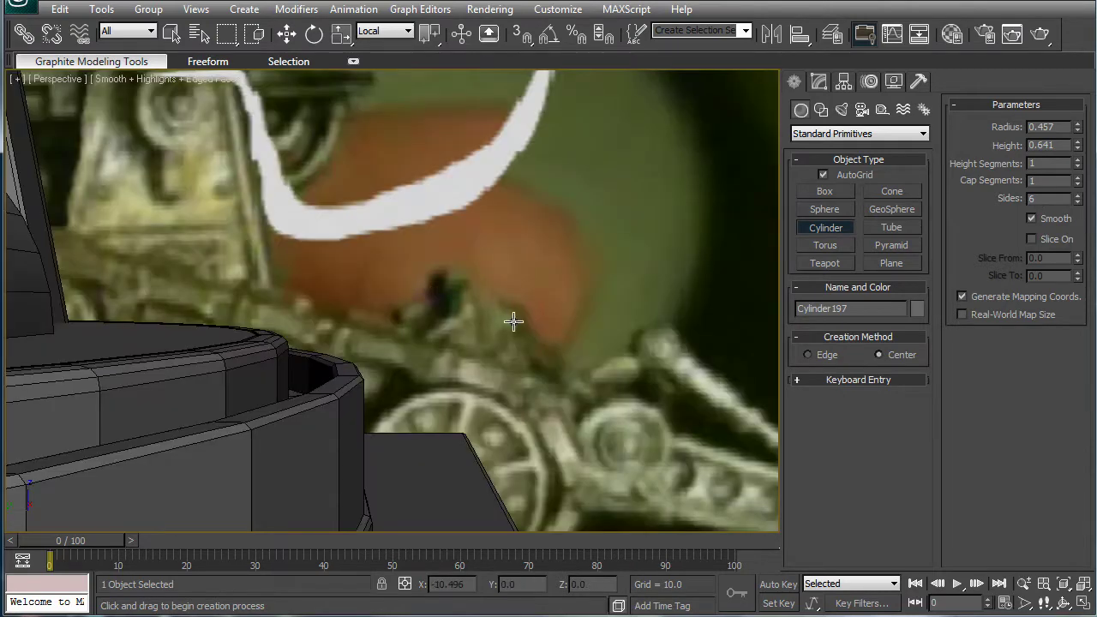
key(z)
alt+middle_drag(526, 345, 660, 392)
scroll(582, 317, down, 4)
alt+middle_drag(582, 318, 711, 313)
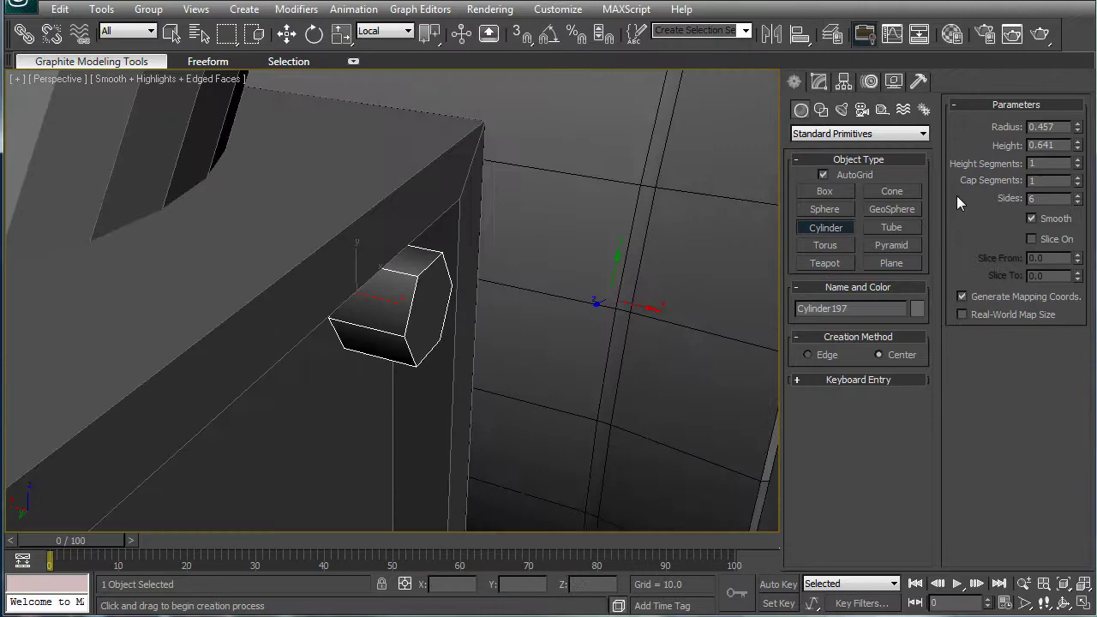
alt+middle_drag(474, 272, 546, 210)
drag(1078, 148, 1075, 187)
Clone the bolt across to the opposite upper corner of the recess and clone both bolts down to the lower corners.
alt+middle_drag(438, 338, 474, 326)
key(w)
scroll(347, 364, down, 4)
mouse_move(494, 302)
shift+mouse_down()
mouse_move(318, 299)
mouse_move(364, 307)
shift+mouse_up()
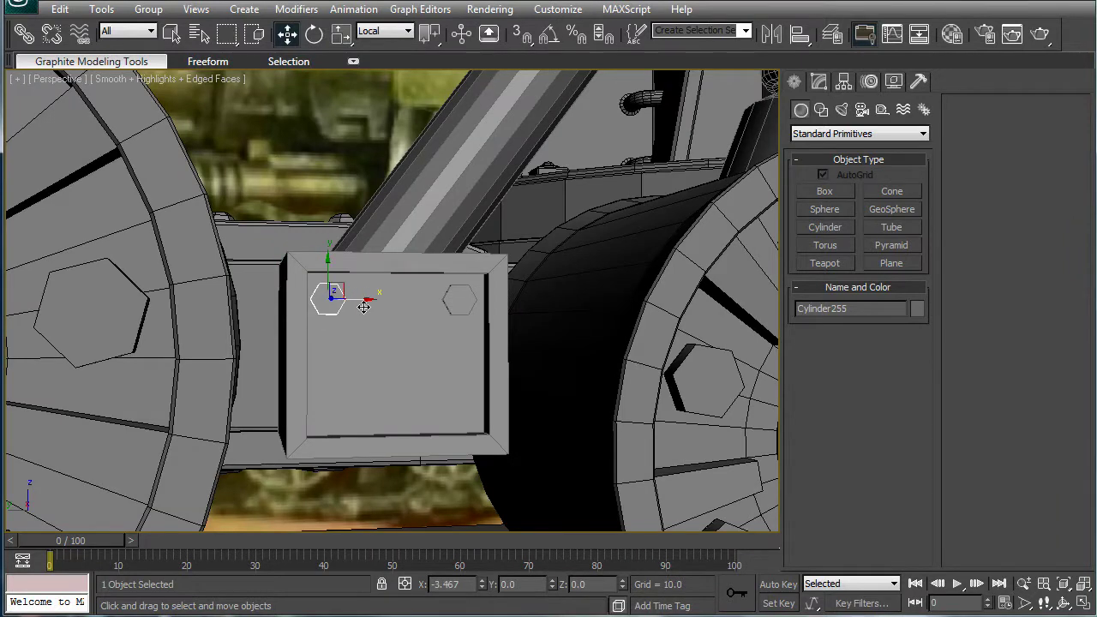
click(557, 379)
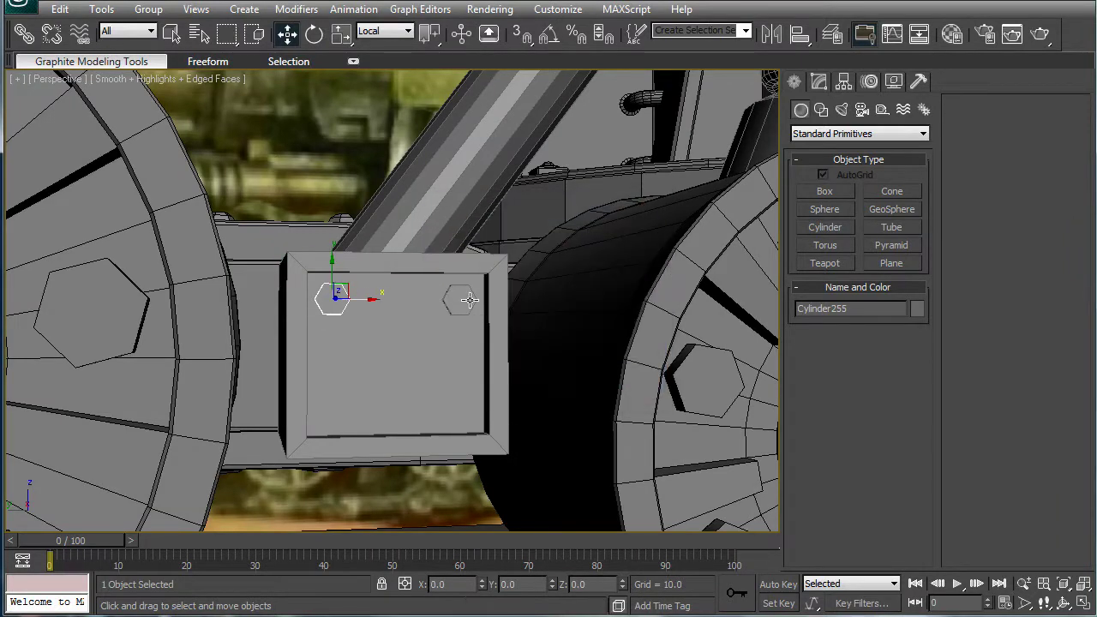
ctrl+click(467, 300)
shift+drag(331, 337, 332, 382)
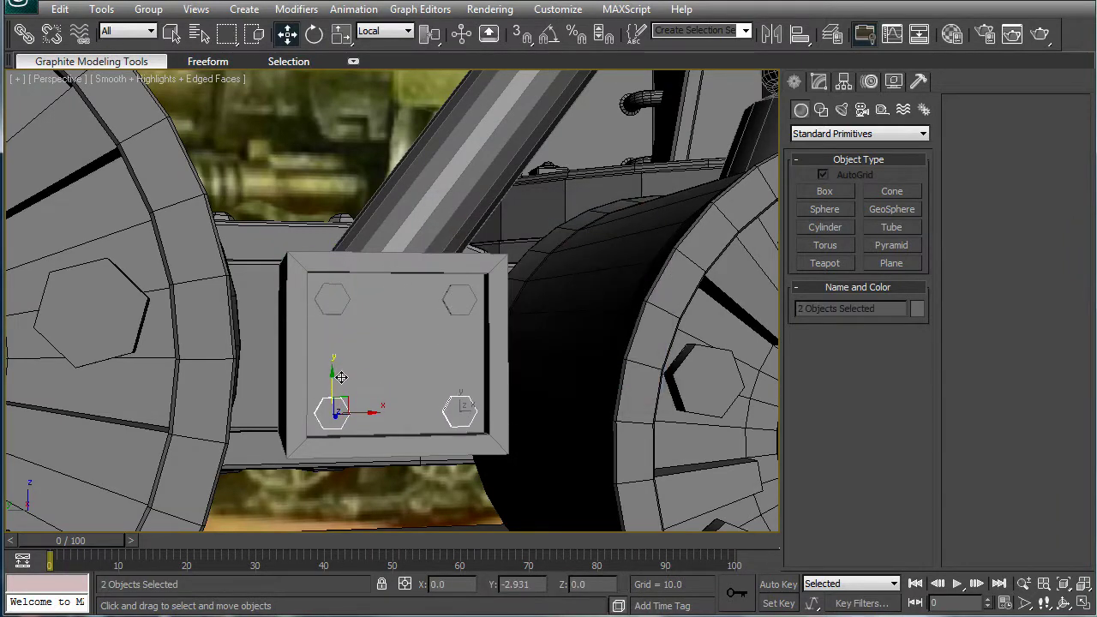
Examine the bolted mounting block, the strut and the surrounding wheels from several angles.
scroll(519, 340, down, 4)
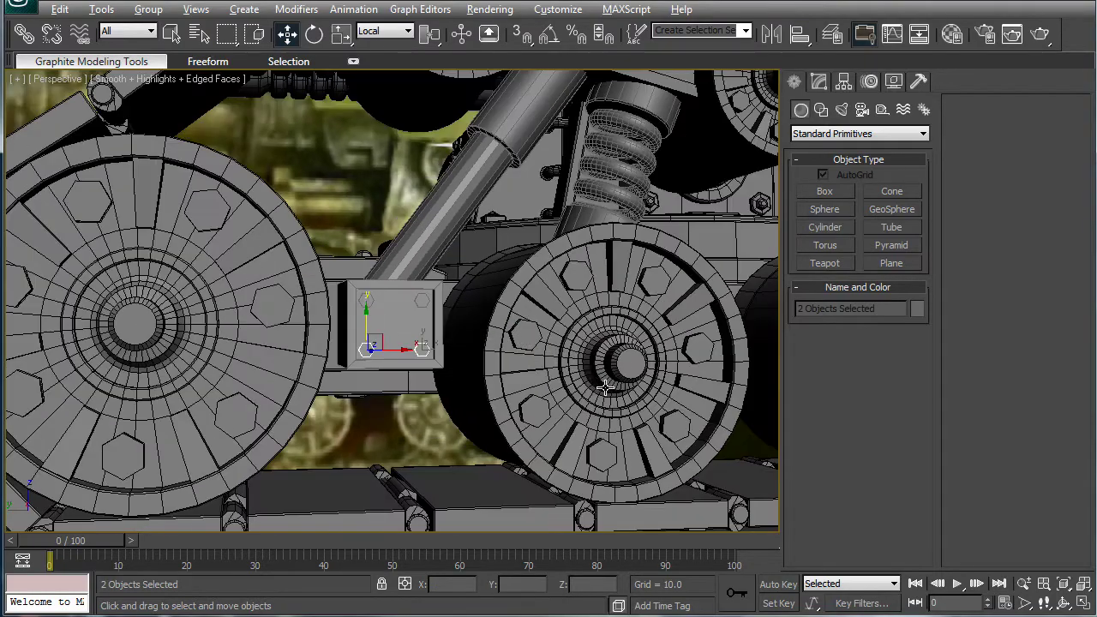
alt+middle_drag(605, 387, 473, 365)
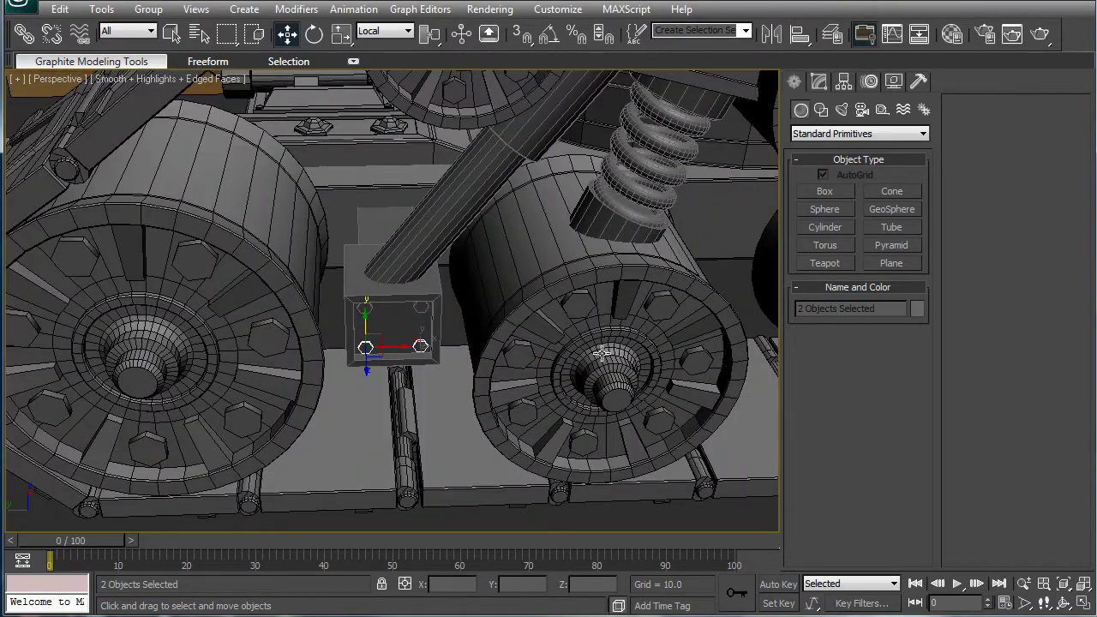
scroll(601, 352, down, 4)
click(557, 487)
alt+middle_drag(519, 396, 511, 321)
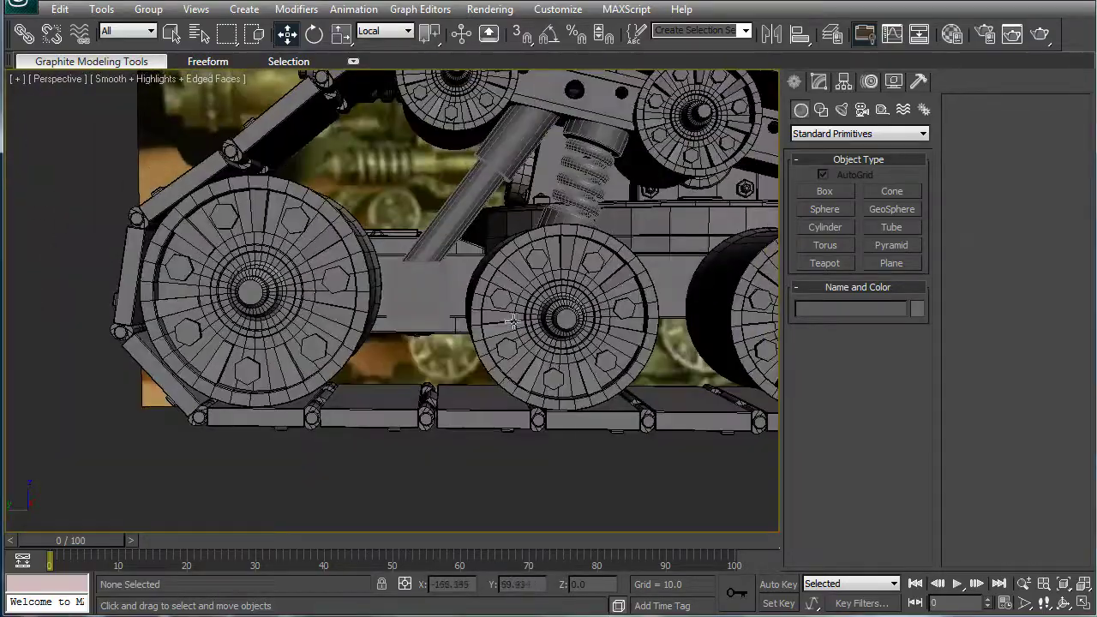
alt+middle_drag(511, 220, 482, 329)
scroll(482, 329, up, 2)
scroll(547, 271, down, 4)
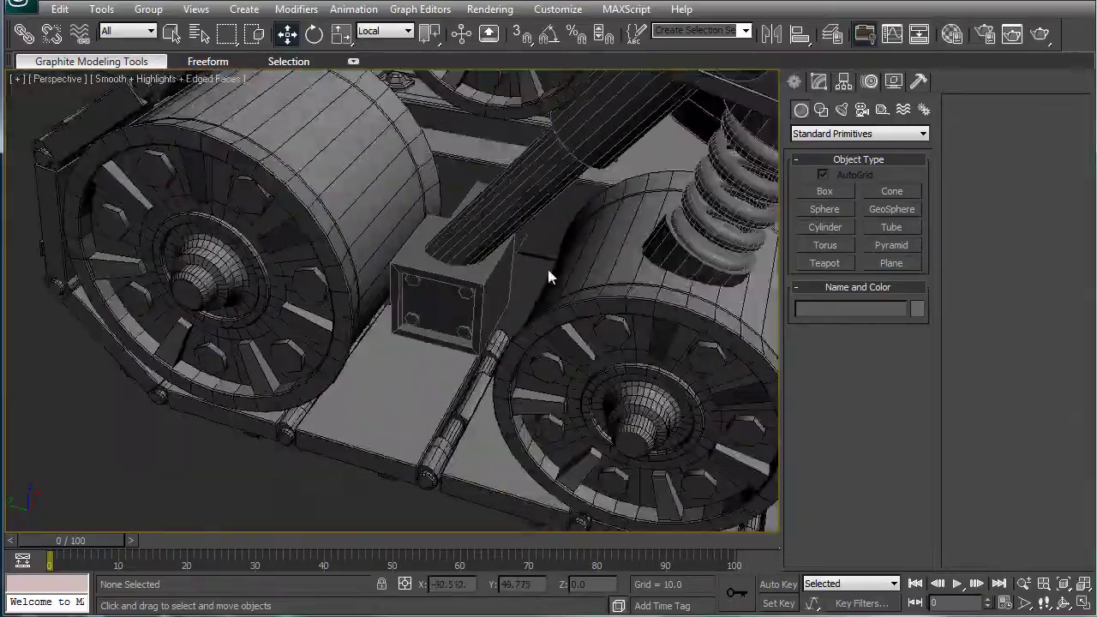
alt+middle_drag(548, 272, 558, 186)
scroll(557, 186, up, 5)
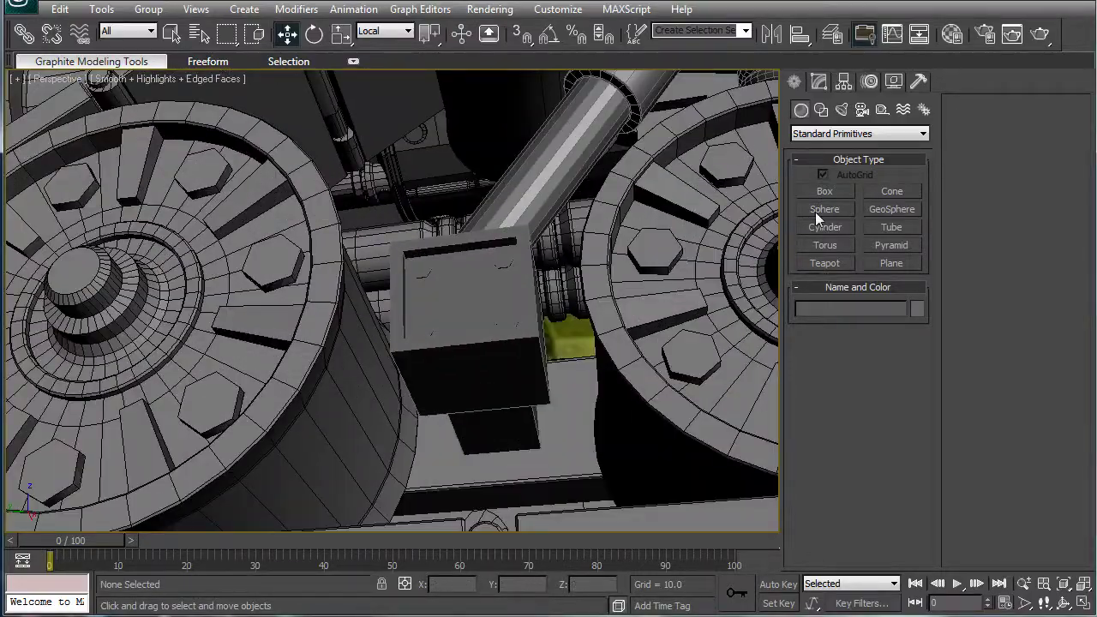
Create a 12-sided cylinder with a radius of about 0.53 and height of about 9.4 from the hull to the mounting block.
click(829, 229)
alt+middle_drag(599, 329, 621, 416)
scroll(489, 231, up, 2)
middle_drag(489, 231, 509, 419)
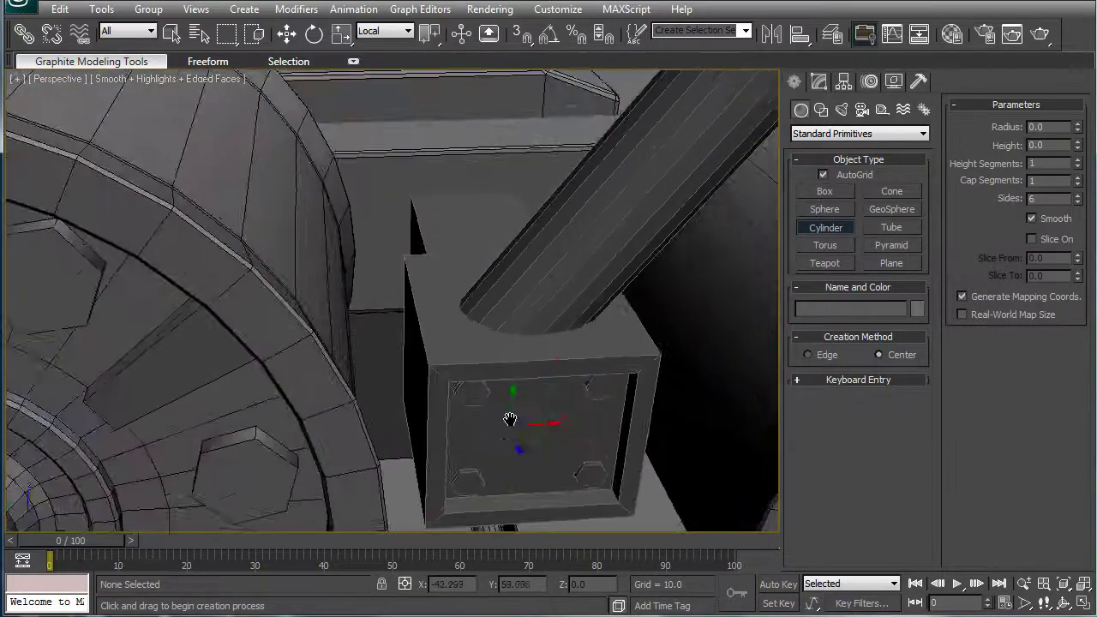
scroll(509, 419, up, 2)
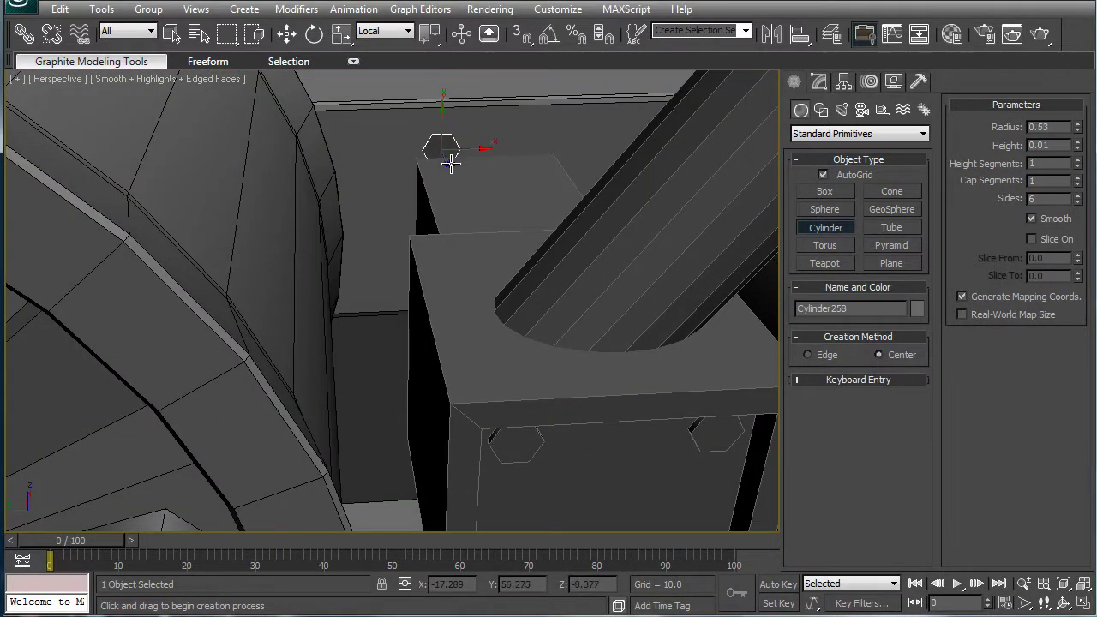
click(755, 454)
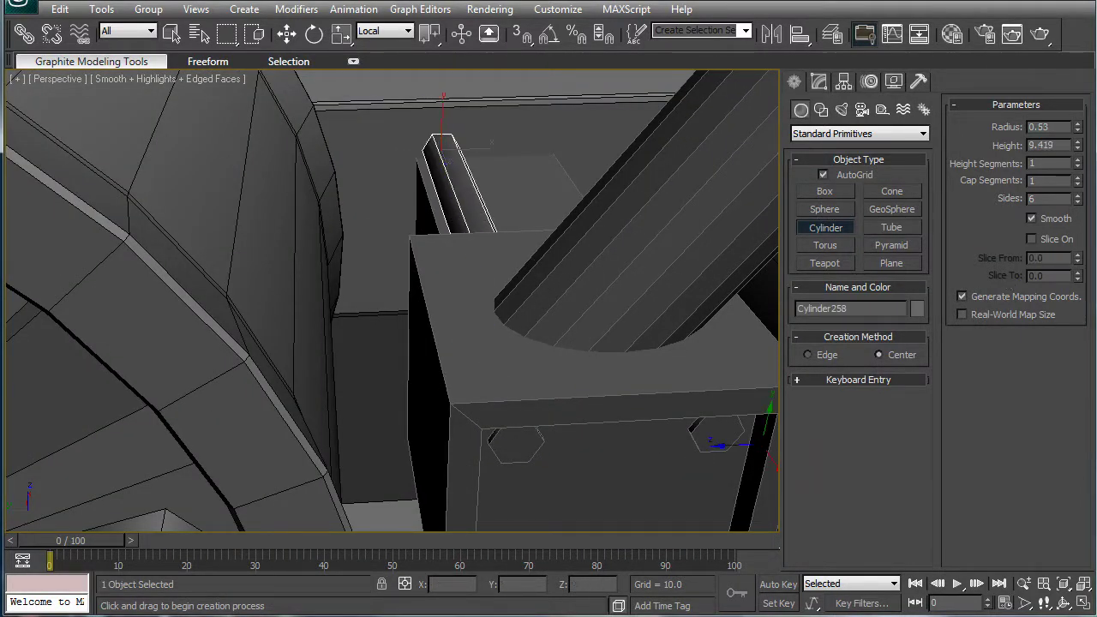
text(12)
key(Return)
alt+middle_drag(397, 144, 695, 235)
middle_drag(413, 387, 506, 253)
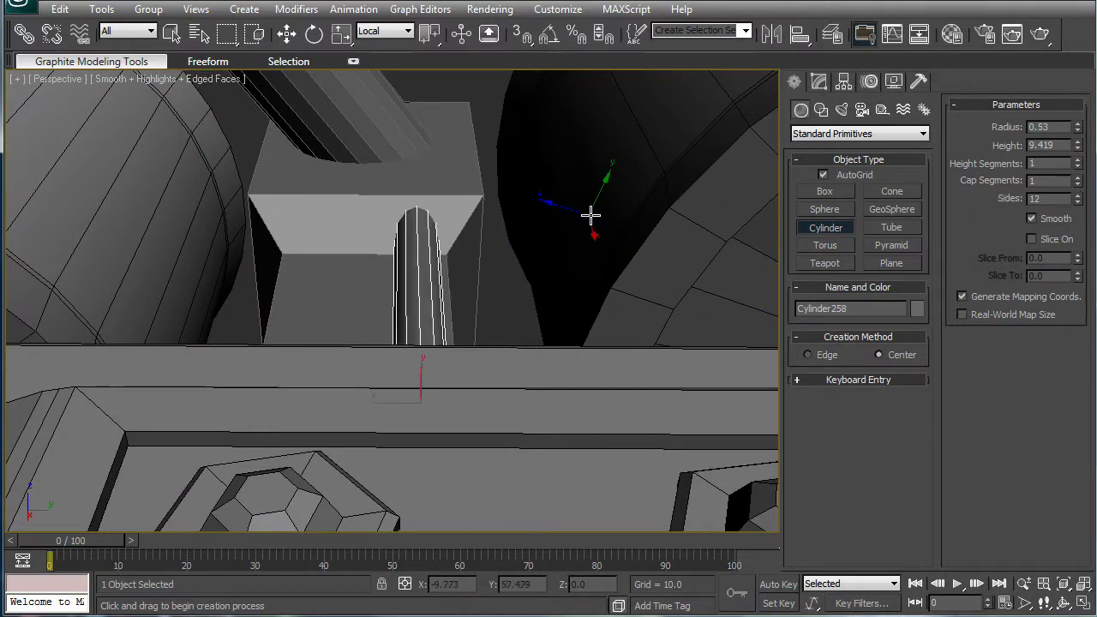
Copy the connecting cylinder sideways once so two parallel rods join the hull to the mounting block.
alt+middle_drag(592, 215, 539, 255)
key(w)
mouse_move(382, 411)
shift+mouse_down()
mouse_move(248, 397)
mouse_move(318, 396)
shift+mouse_up()
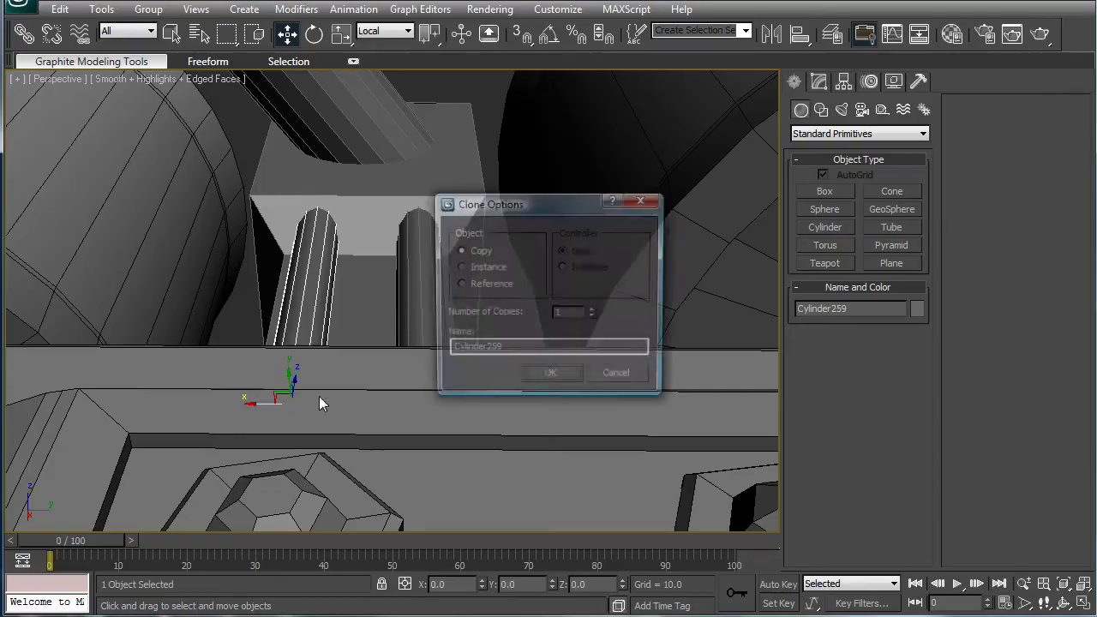
click(568, 368)
mouse_move(597, 277)
alt+middle_down()
mouse_move(348, 226)
mouse_move(276, 260)
mouse_move(334, 254)
alt+middle_up()
scroll(561, 419, down, 3)
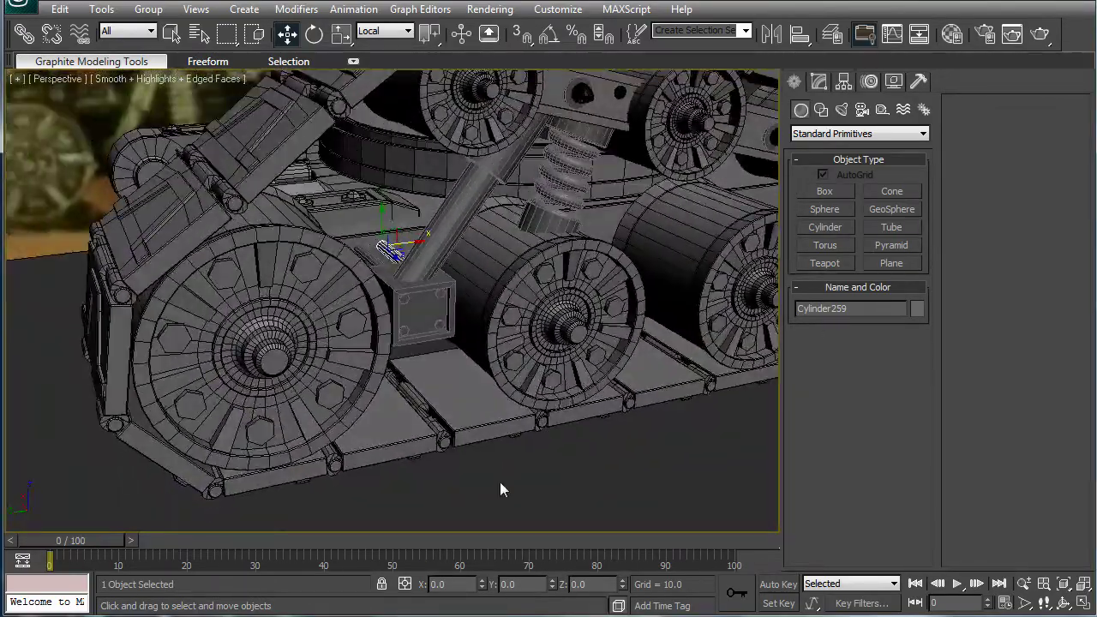
click(502, 488)
Inset the two opposite side faces of the mounting block by 0.5.
scroll(524, 360, up, 4)
alt+middle_drag(433, 310, 595, 257)
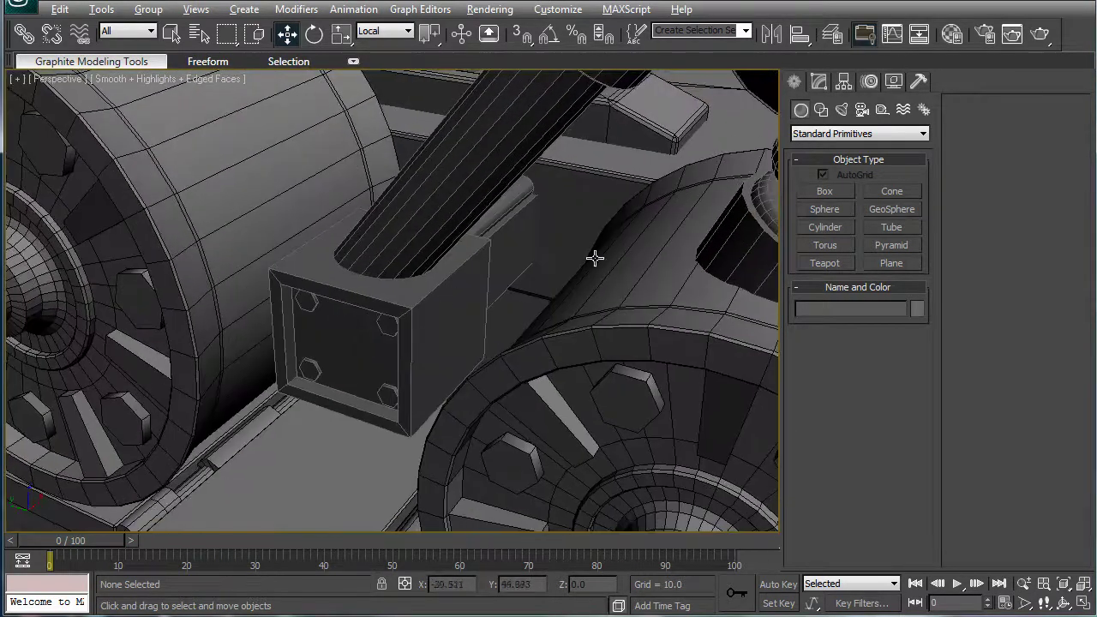
click(807, 190)
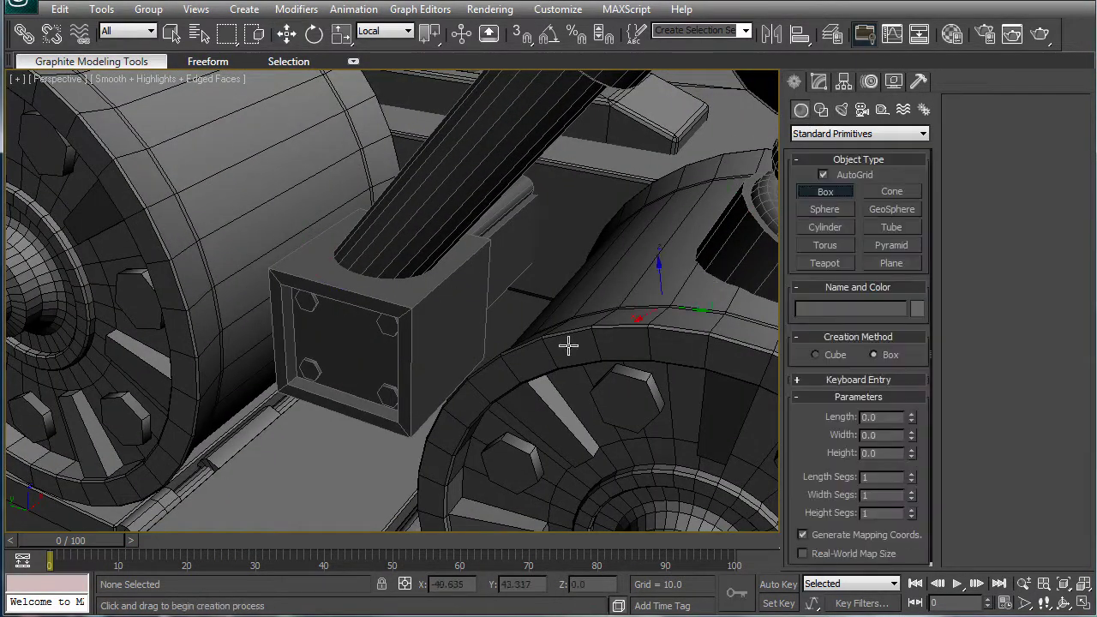
right_click(475, 278)
click(436, 292)
click(816, 83)
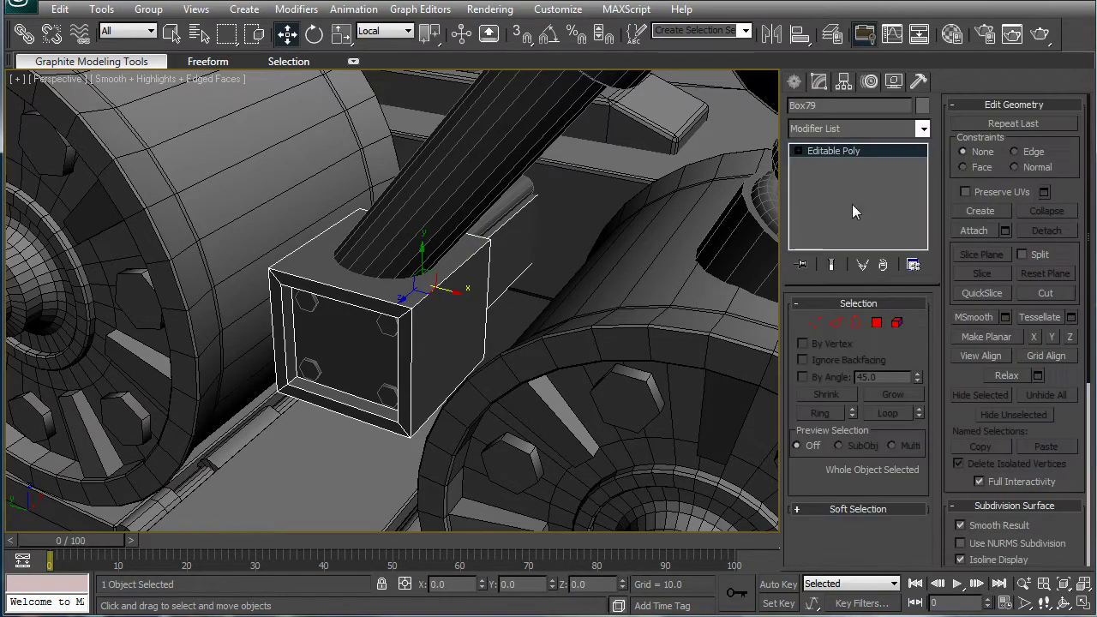
click(877, 324)
click(454, 319)
alt+middle_drag(446, 317, 536, 301)
ctrl+click(371, 328)
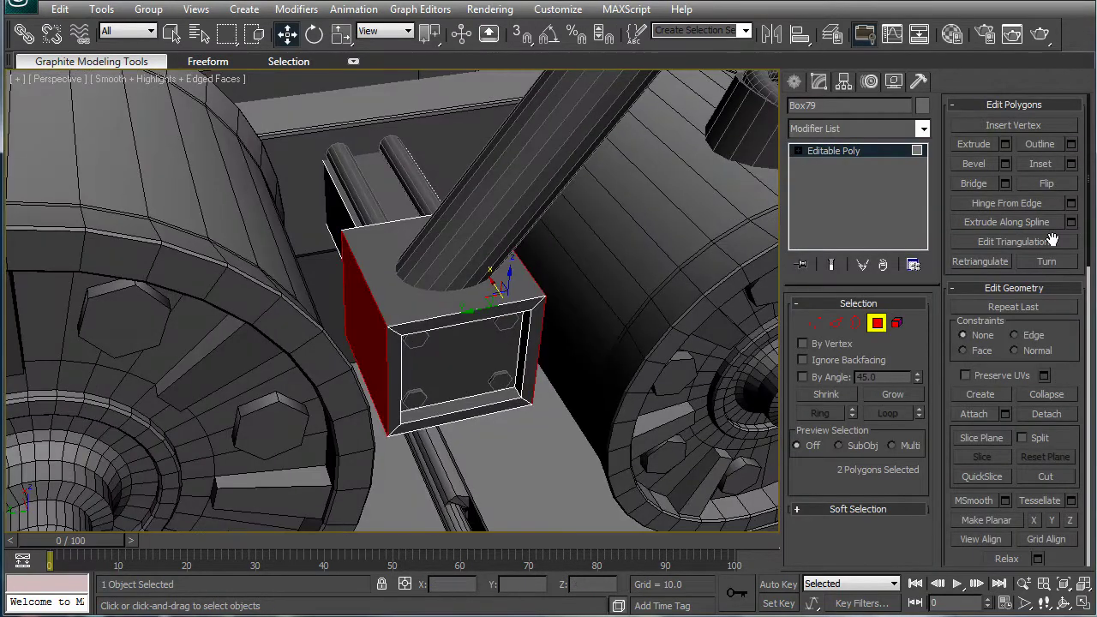
click(1071, 164)
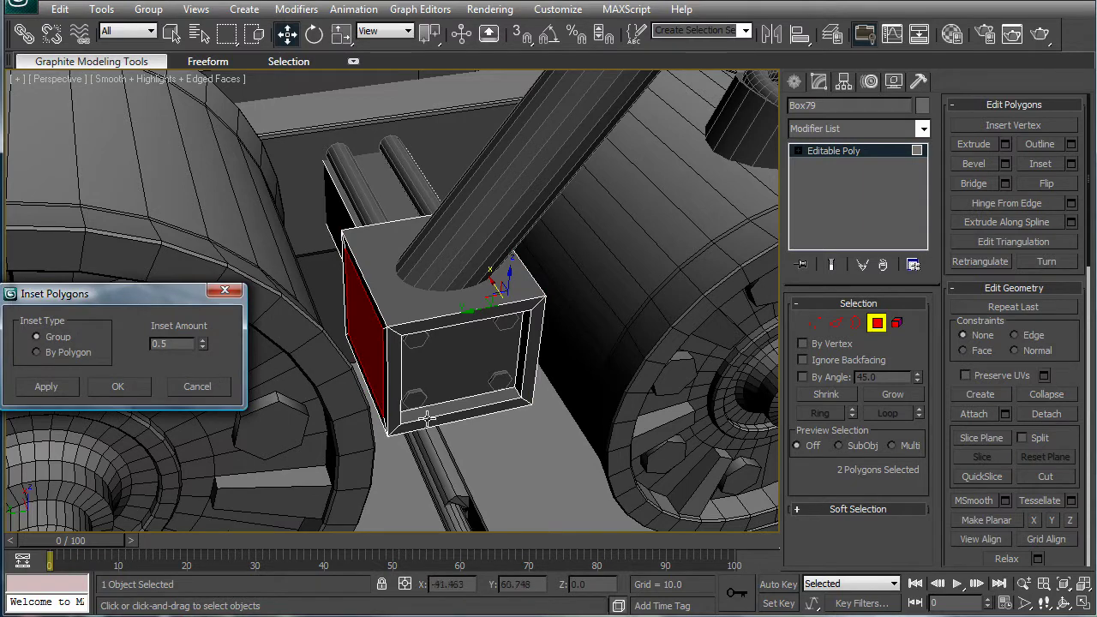
click(104, 389)
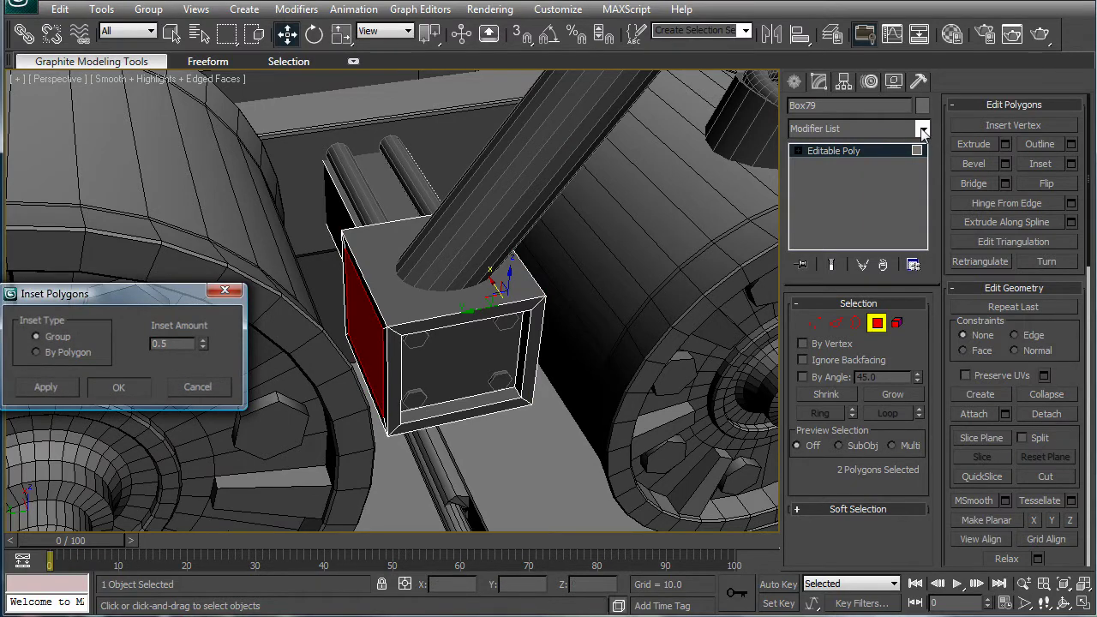
Extrude the two inset side faces of the mounting block slightly outward.
click(1008, 144)
drag(202, 343, 219, 267)
click(118, 394)
scroll(404, 299, down, 5)
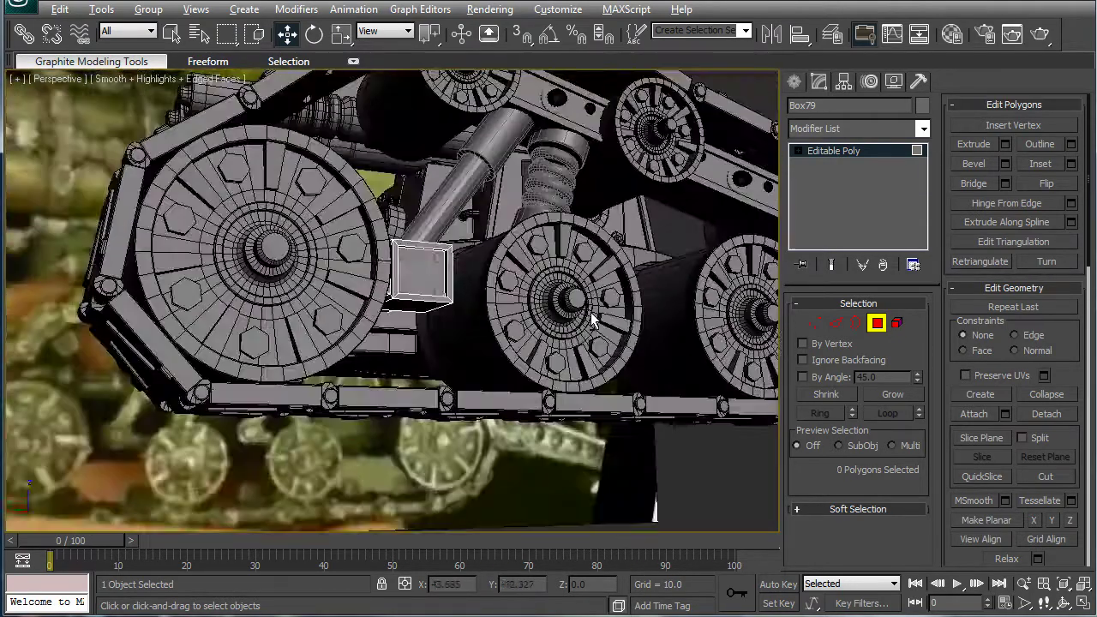
scroll(590, 312, up, 5)
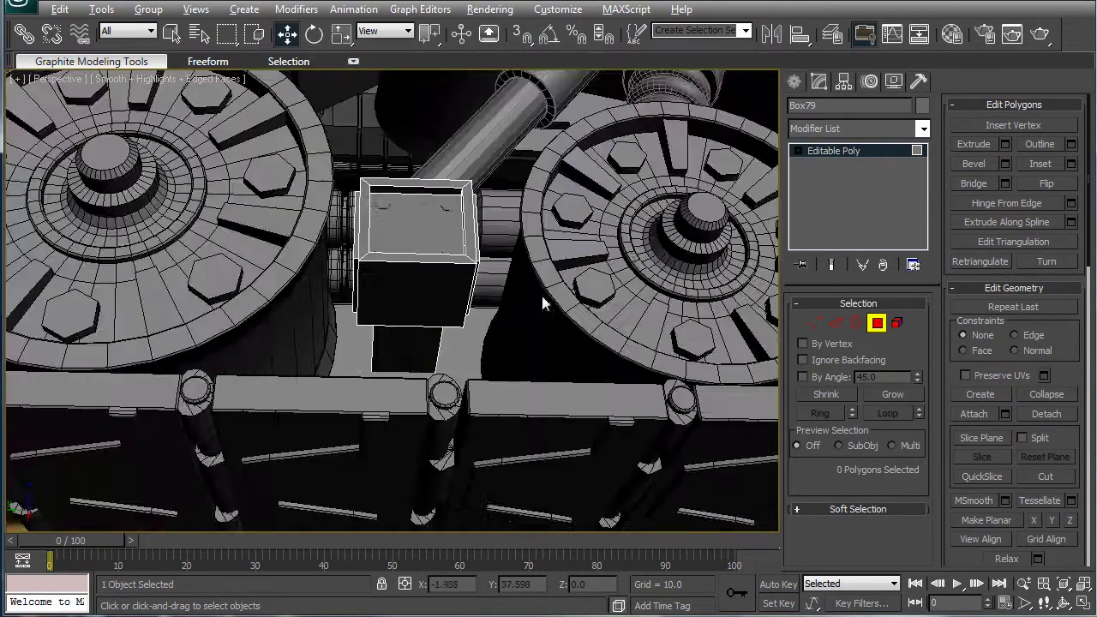
Draw a renderable arc about 1.47 in radius, with a thickness of 1.03, on the underside of the mounting block.
click(793, 80)
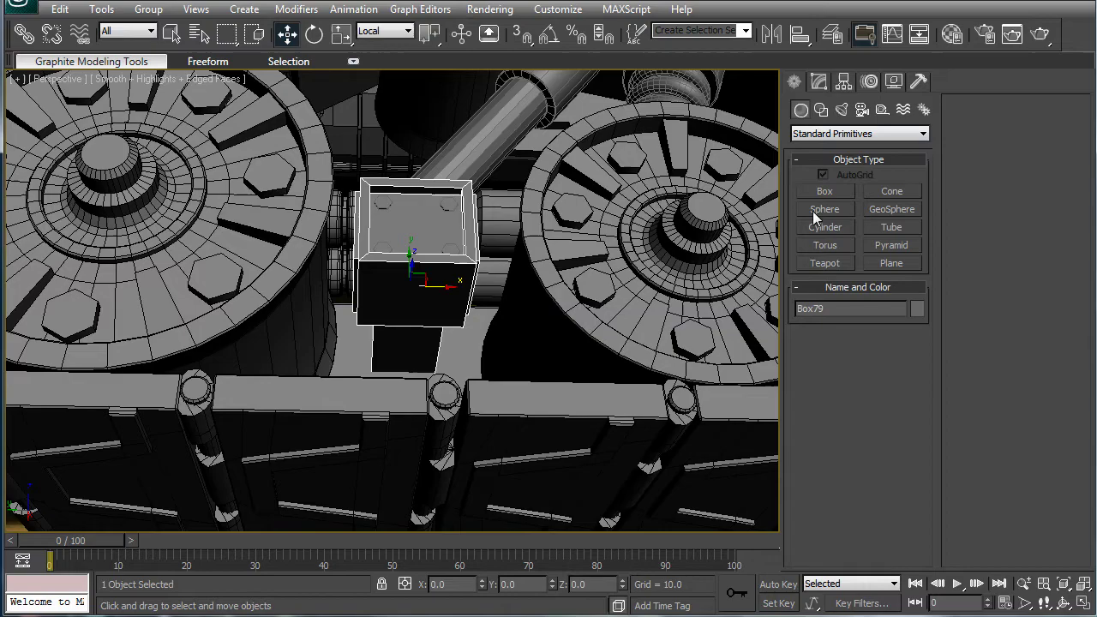
alt+middle_drag(418, 226, 454, 224)
scroll(609, 205, up, 3)
click(820, 110)
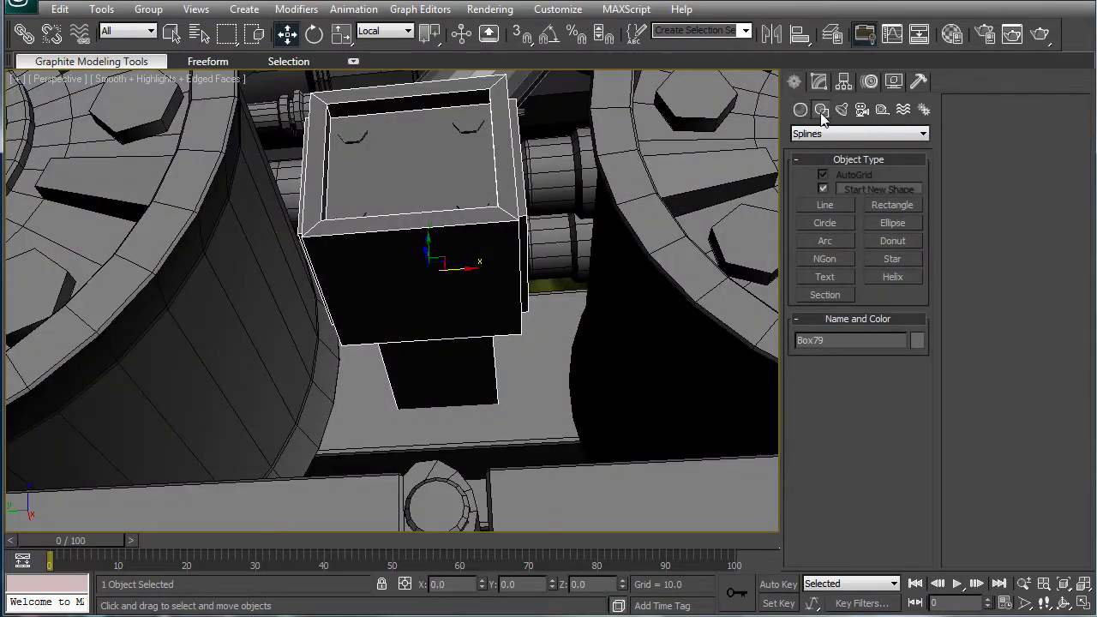
click(835, 239)
drag(367, 277, 446, 292)
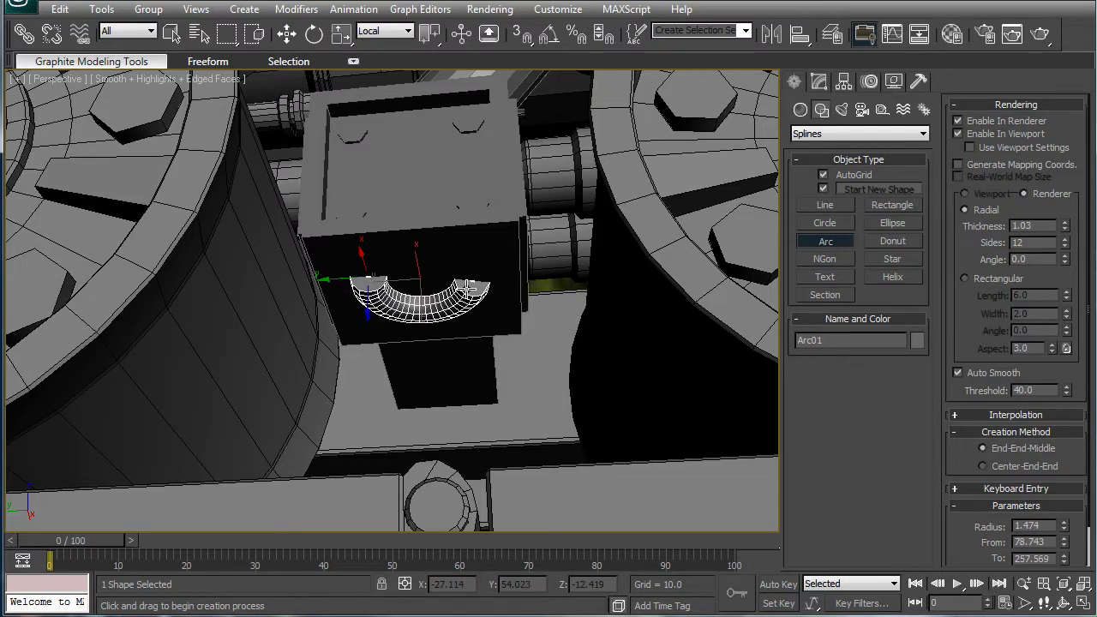
click(478, 273)
Rotate the arc into a loop hanging from the block's underside and nudge it using the View coordinate system.
key(e)
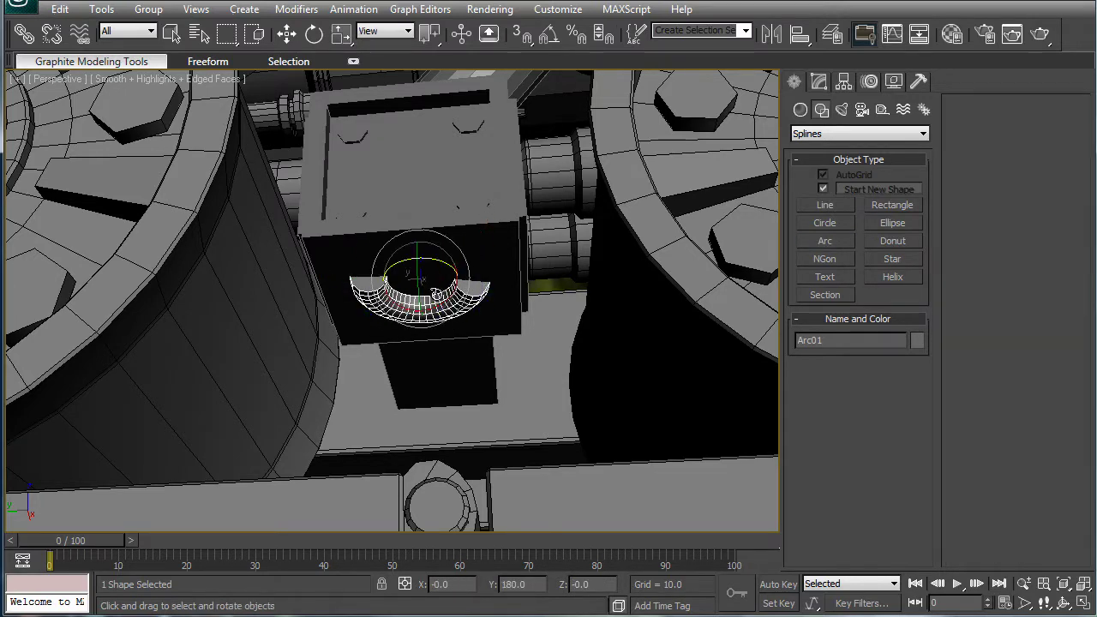
drag(418, 244, 399, 147)
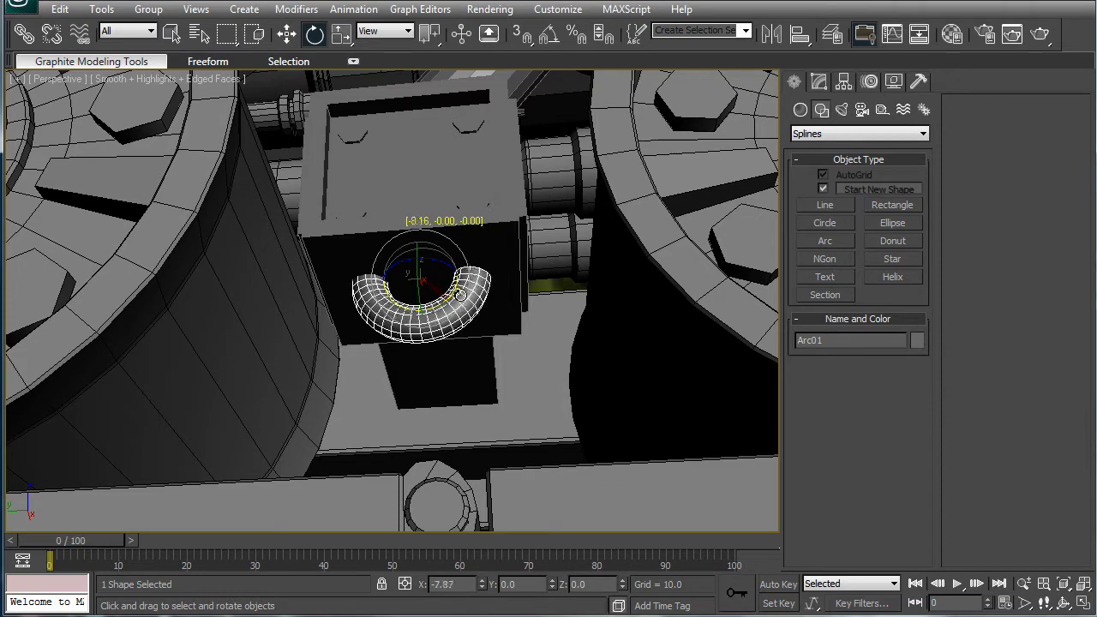
key(w)
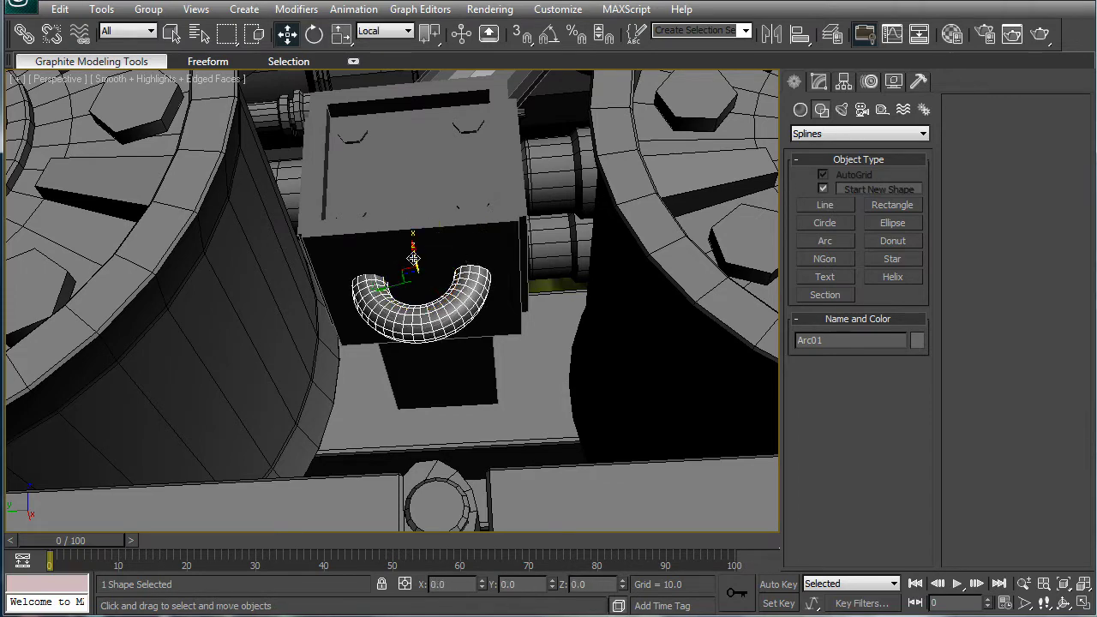
click(407, 32)
click(378, 48)
alt+middle_drag(452, 150, 462, 262)
drag(418, 263, 419, 261)
Examine the mounting block, its underside loop, the strut and the surrounding wheels from several angles.
alt+middle_drag(472, 312, 487, 243)
scroll(539, 340, down, 5)
alt+middle_drag(564, 412, 528, 506)
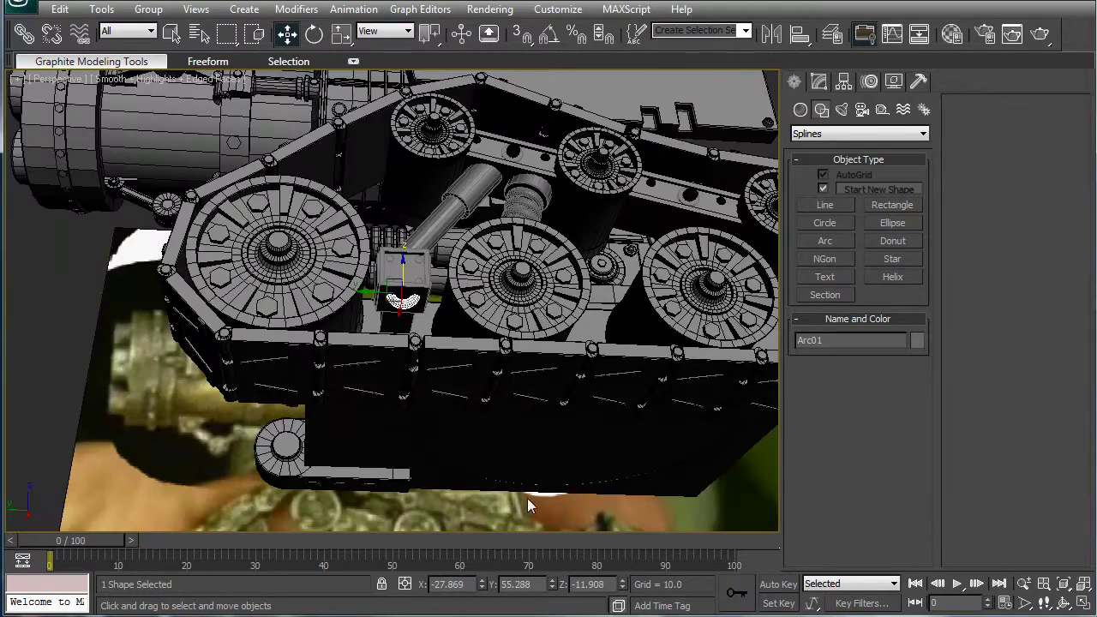
alt+middle_drag(639, 149, 761, 322)
click(707, 437)
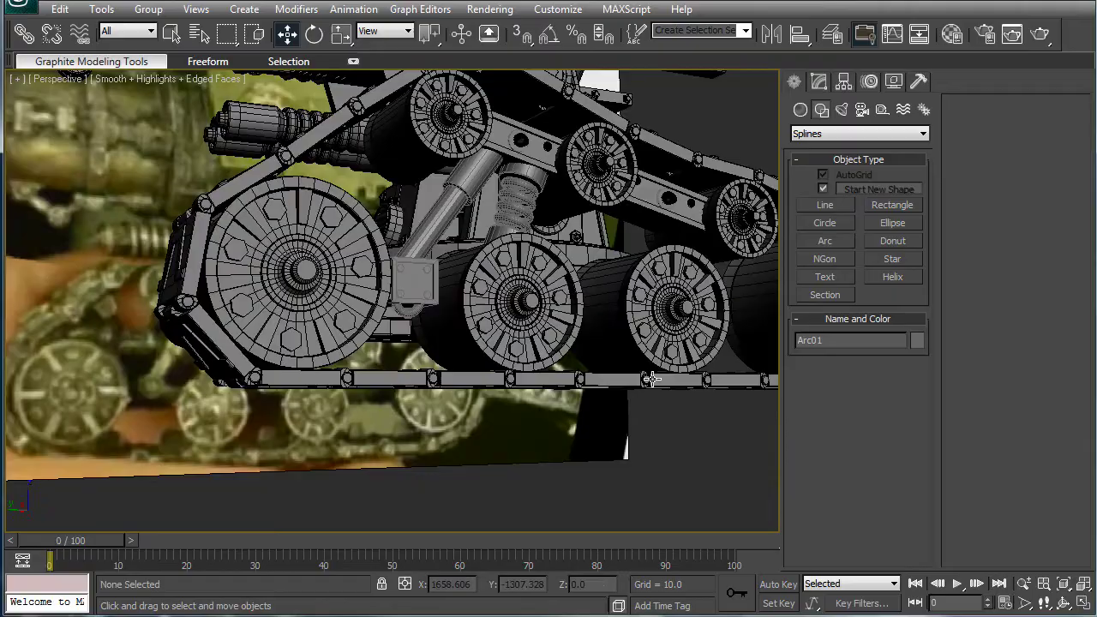
scroll(664, 395, up, 5)
alt+middle_drag(651, 394, 605, 394)
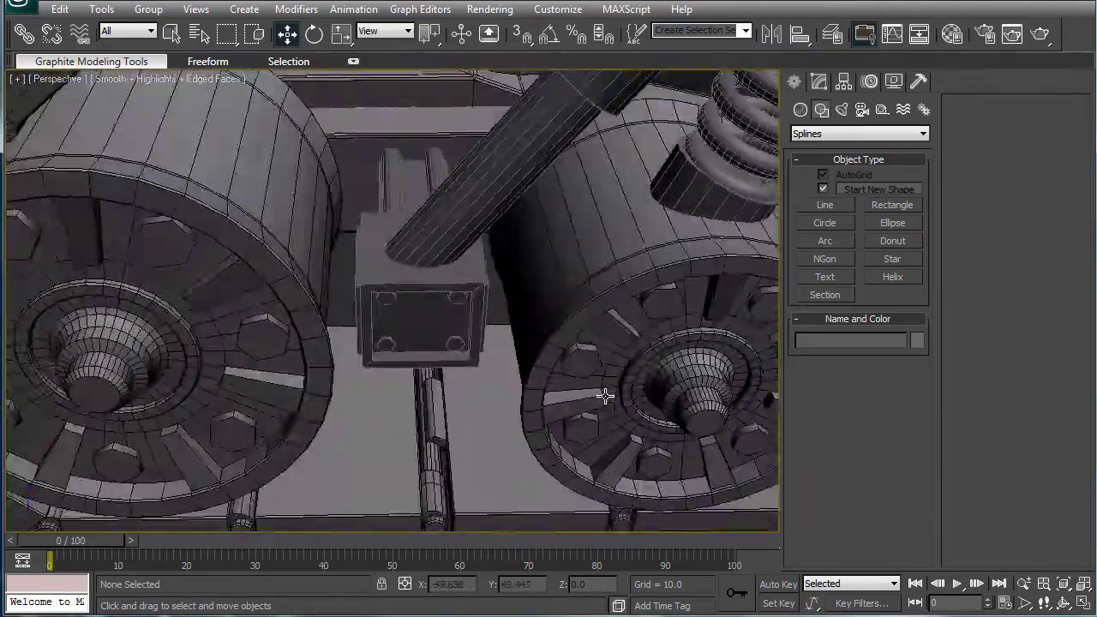
scroll(630, 360, down, 5)
alt+middle_drag(654, 318, 477, 262)
scroll(634, 229, up, 3)
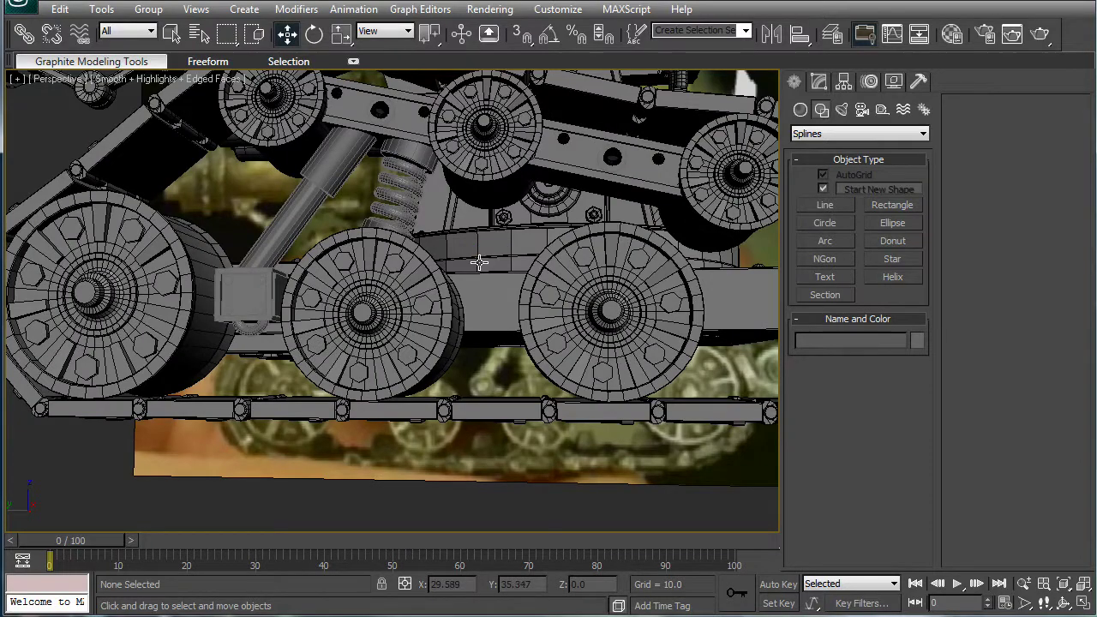
scroll(497, 171, down, 5)
middle_drag(556, 299, 557, 308)
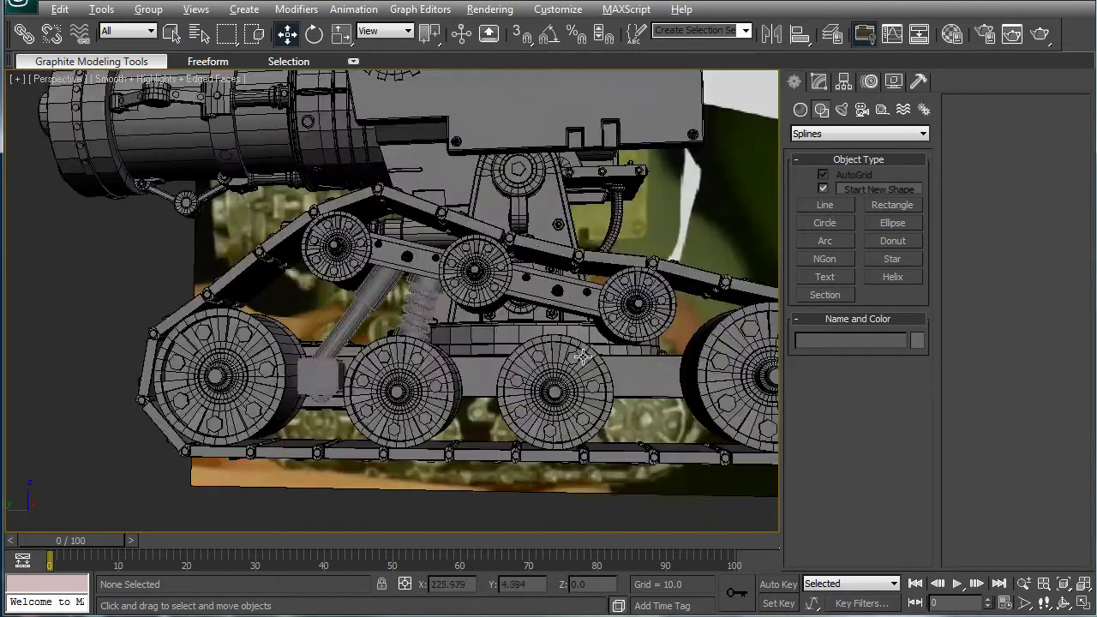
alt+middle_drag(582, 356, 586, 347)
In the left view, select the two middle road wheels with their parts, leaving out the suspension spring and its lower mount.
key(l)
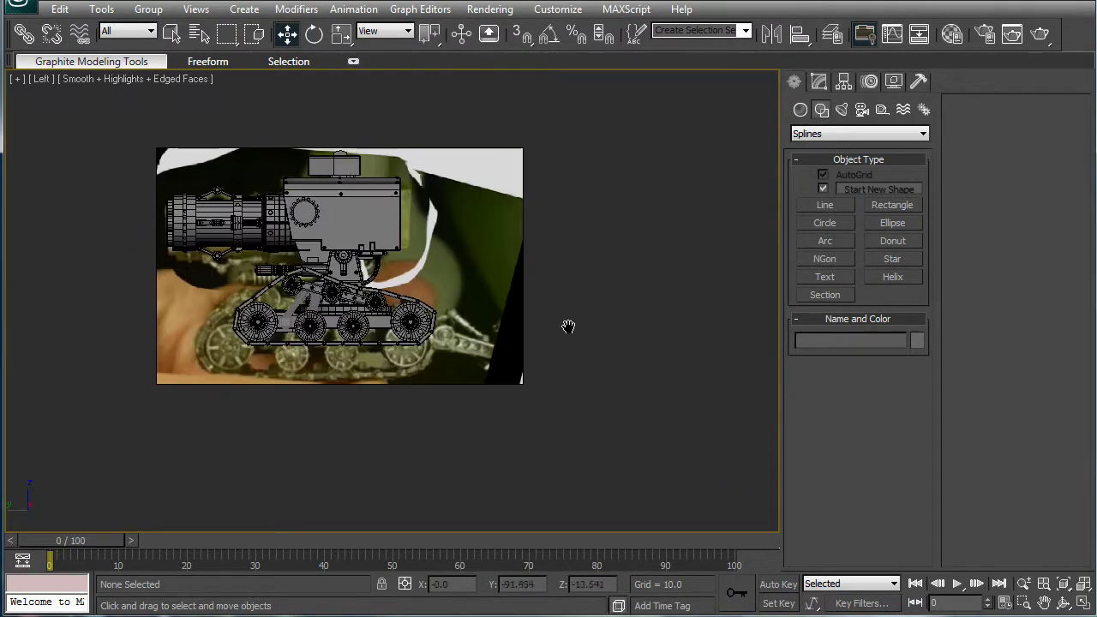
scroll(568, 322, up, 4)
scroll(388, 267, up, 3)
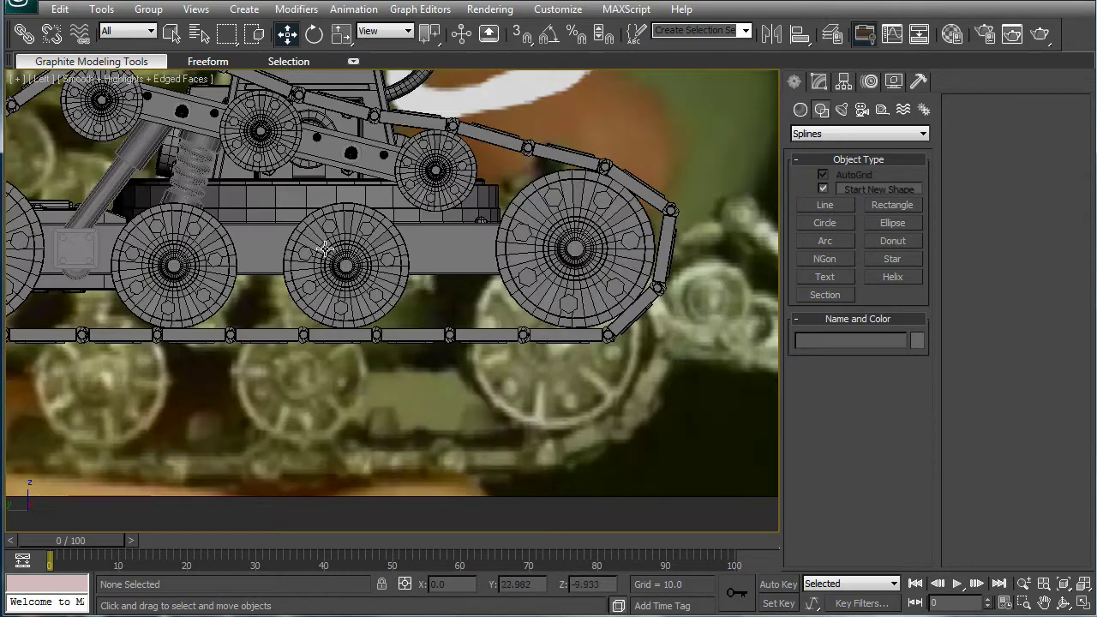
middle_drag(324, 249, 405, 253)
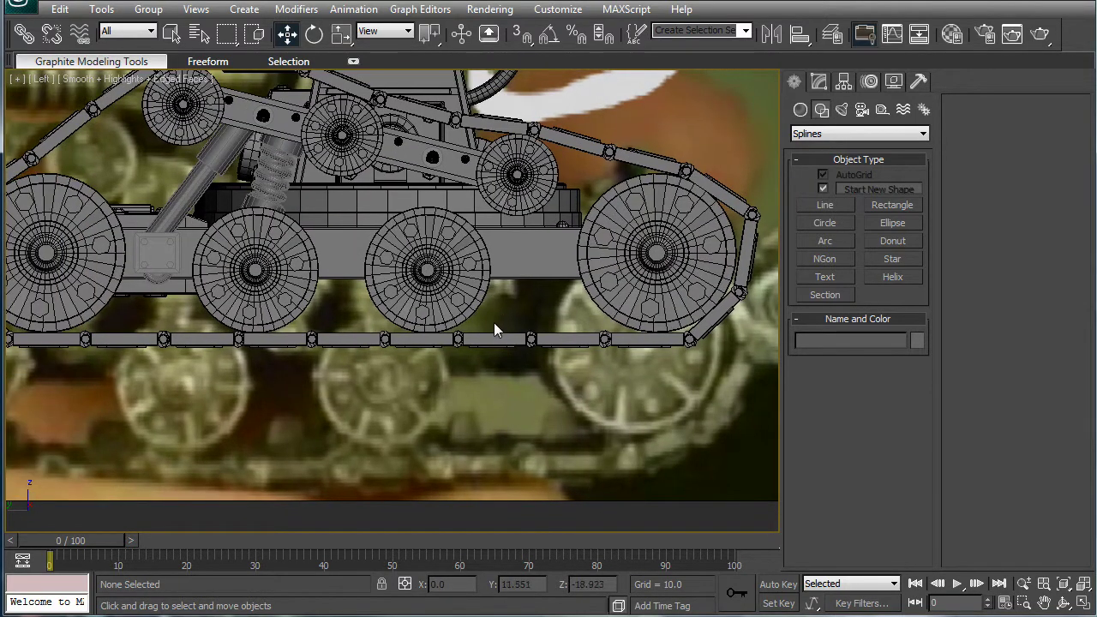
drag(494, 331, 217, 221)
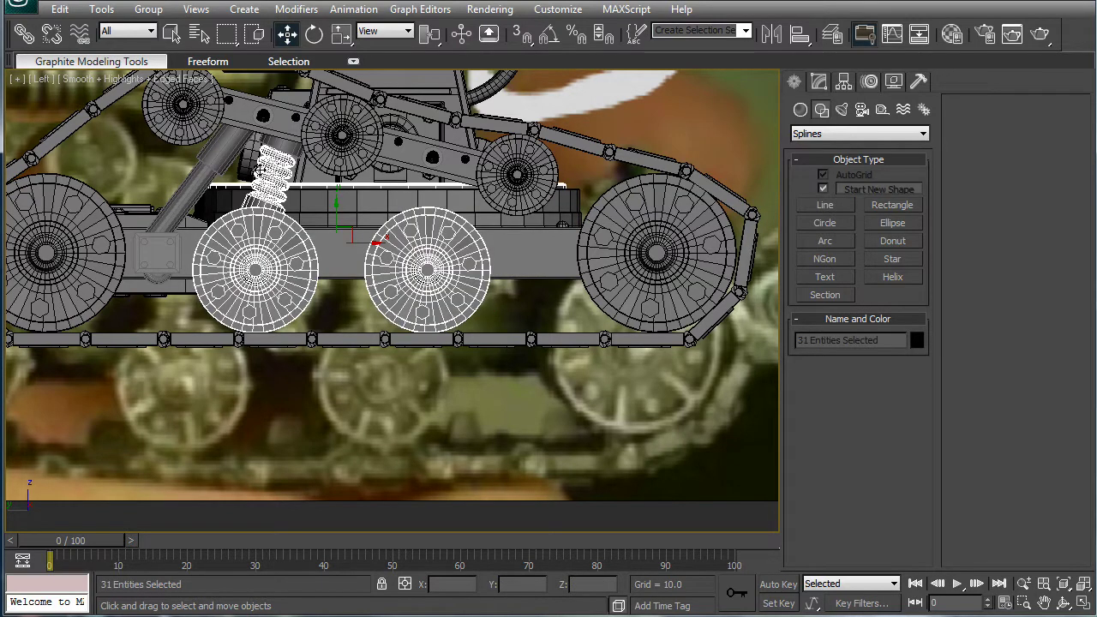
alt+click(257, 171)
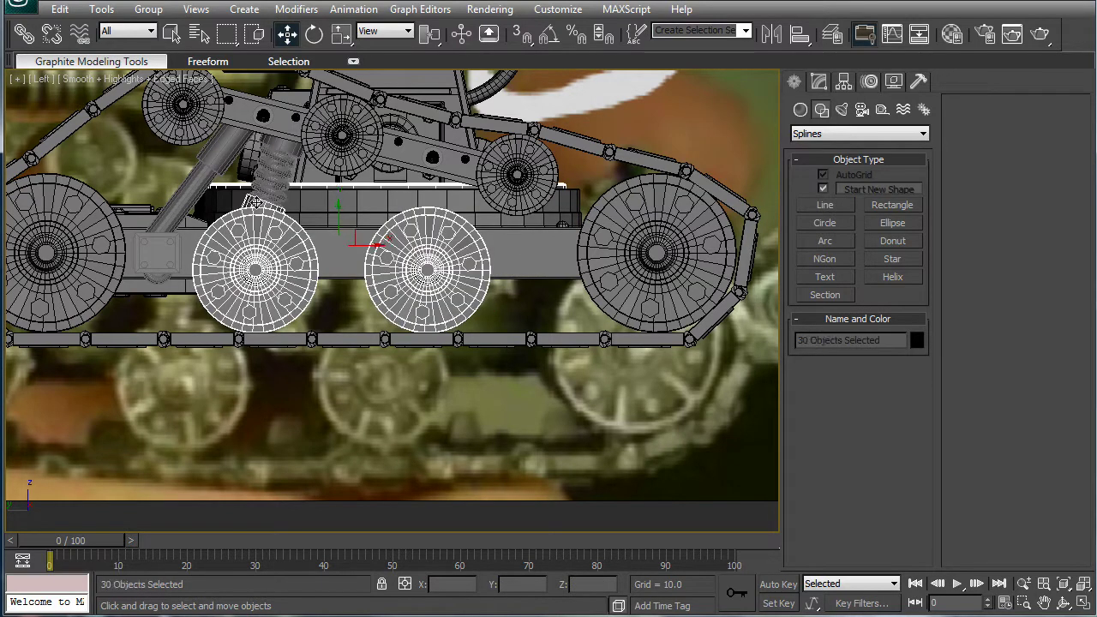
alt+click(165, 202)
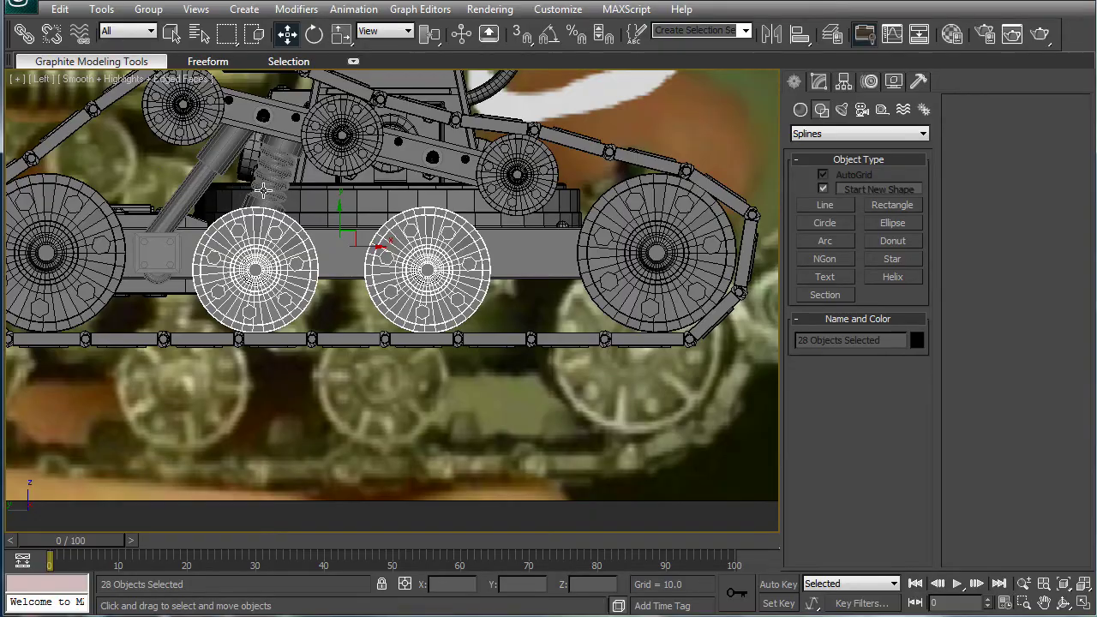
In the perspective view, remove the turret base and hull parts from the wheel selection.
key(p)
scroll(263, 190, down, 3)
alt+middle_drag(263, 191, 591, 282)
drag(451, 257, 507, 252)
drag(444, 218, 411, 216)
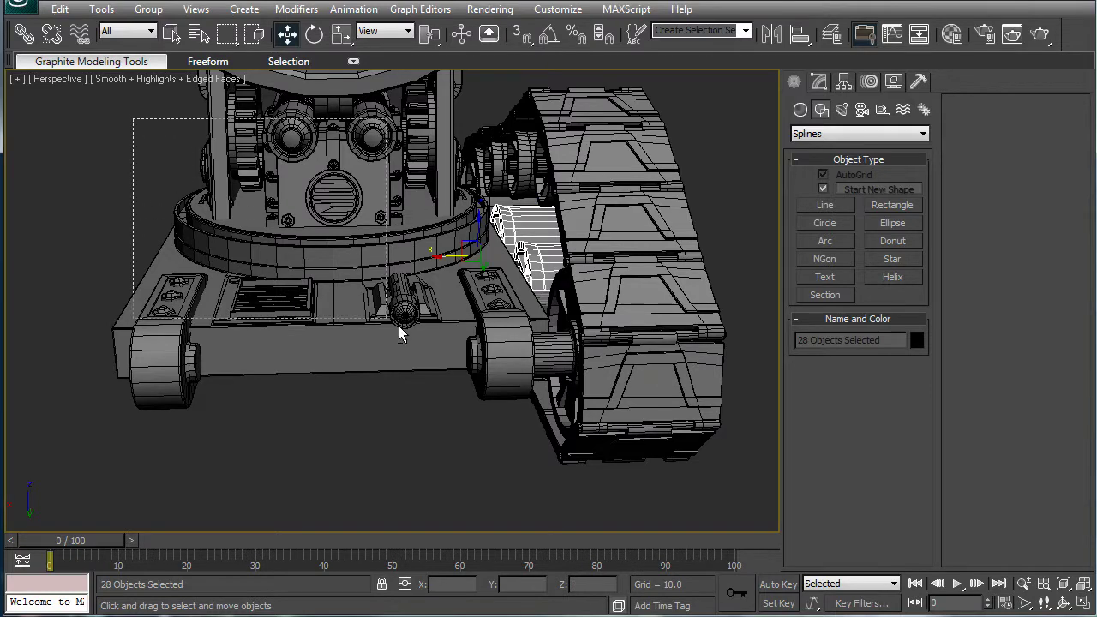
alt+drag(399, 326, 451, 360)
alt+middle_drag(492, 293, 485, 285)
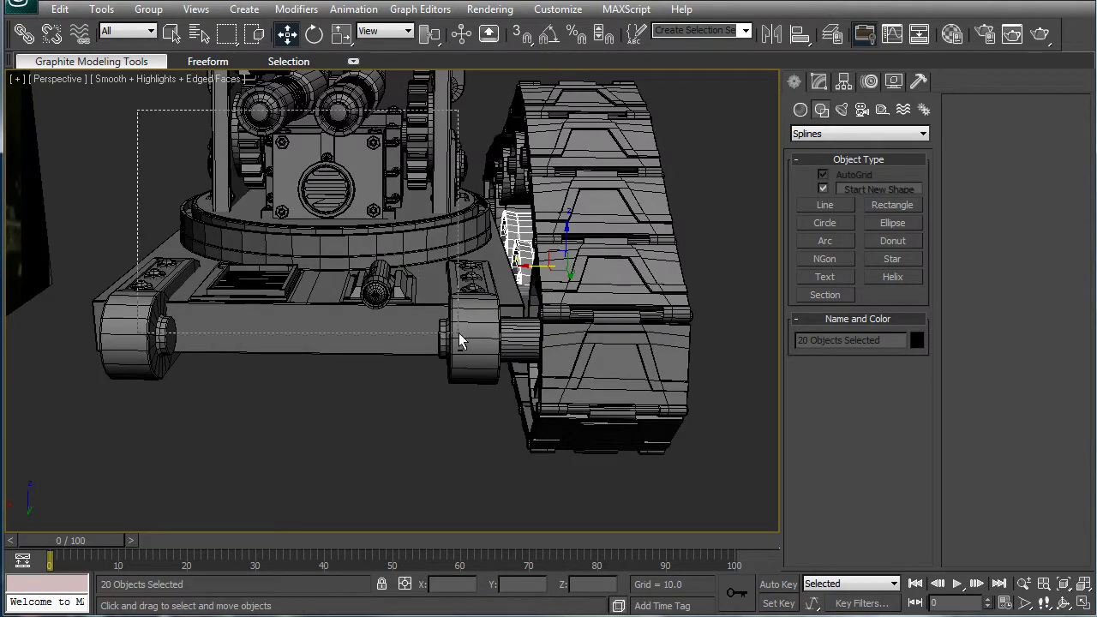
alt+drag(459, 333, 491, 374)
mouse_move(523, 310)
alt+middle_down()
mouse_move(504, 314)
mouse_move(523, 311)
alt+middle_up()
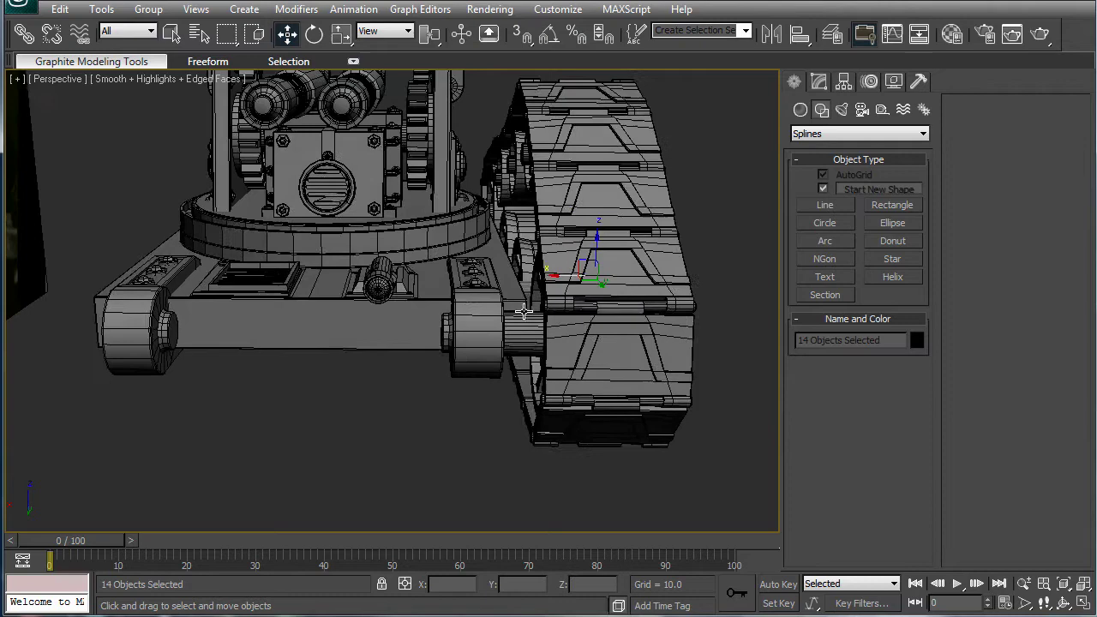
key(ctrl+z)
Remove another stray part from the wheel selection and try lifting the remaining objects vertically to check what is selected.
alt+drag(286, 432, 288, 425)
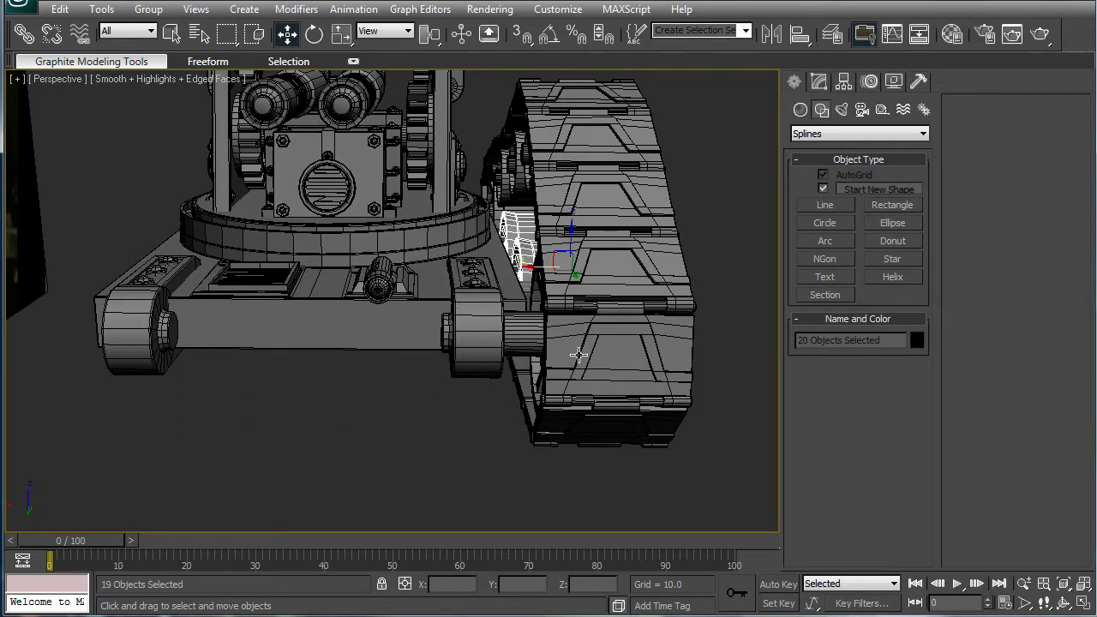
drag(571, 235, 575, 134)
key(ctrl+z)
alt+middle_drag(493, 233, 366, 154)
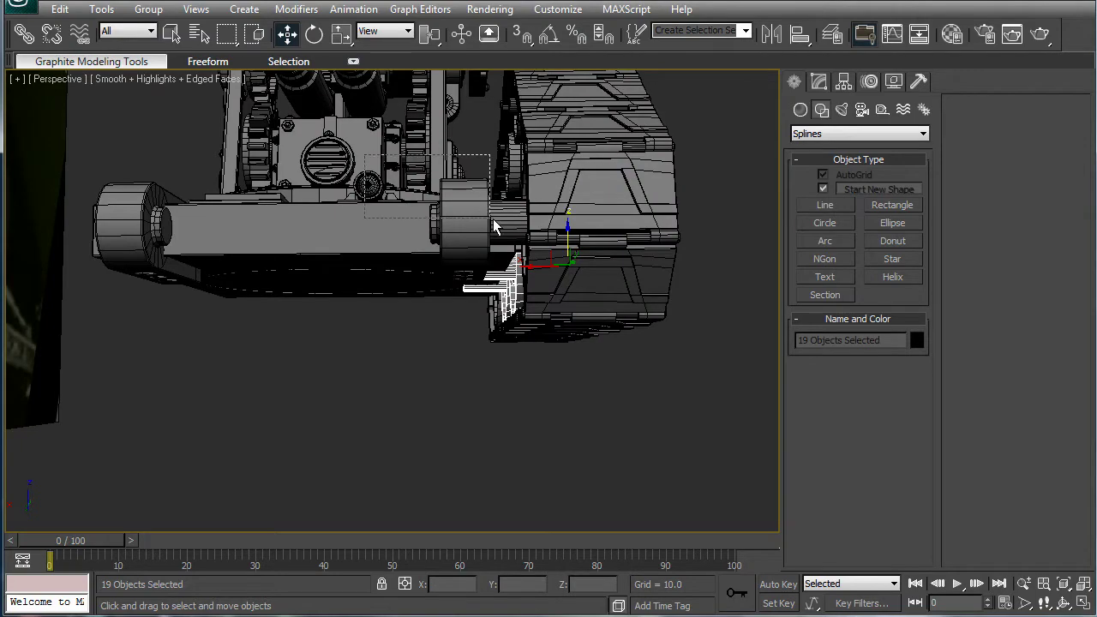
alt+middle_drag(495, 196, 570, 233)
drag(570, 233, 582, 170)
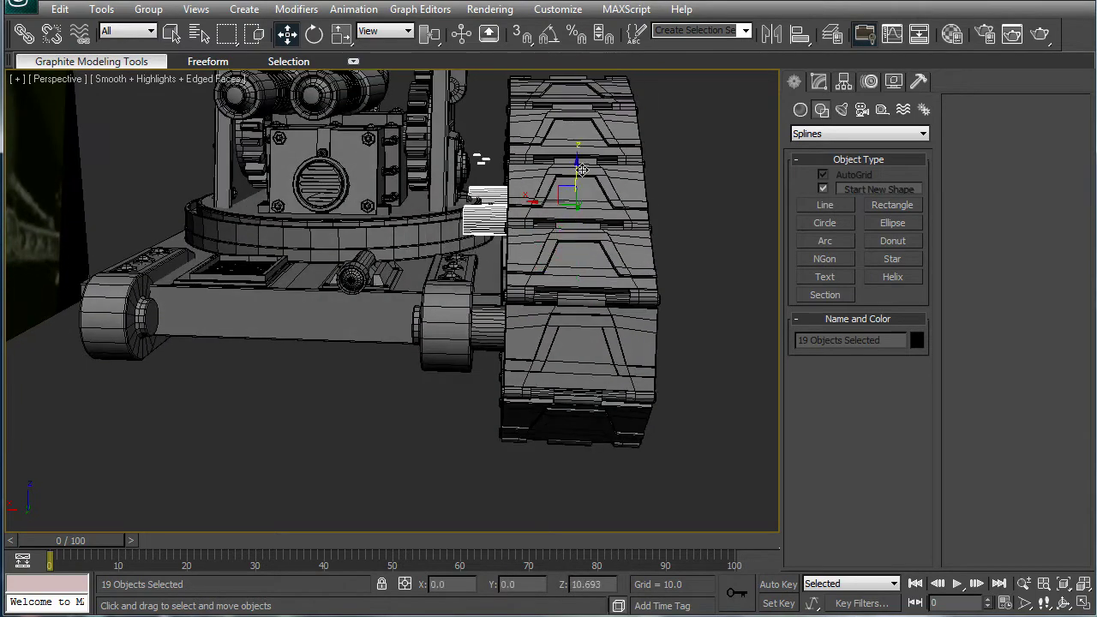
Remove the remaining stray parts from the selection so that only the two middle road wheels and their parts stay selected.
scroll(480, 300, up, 10)
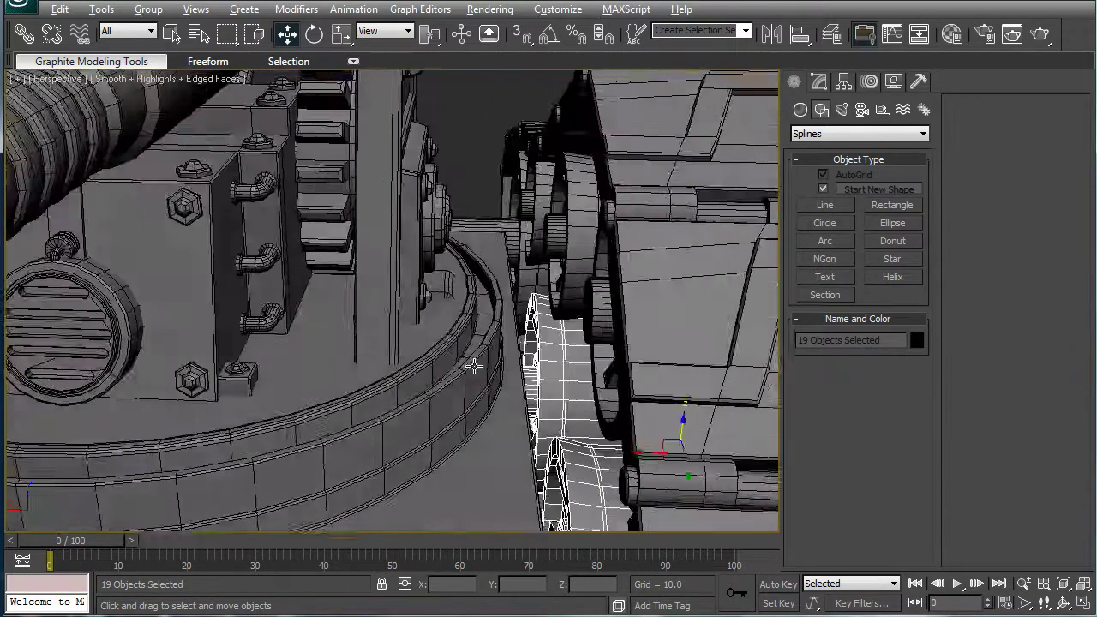
alt+middle_drag(474, 366, 484, 298)
key(F3)
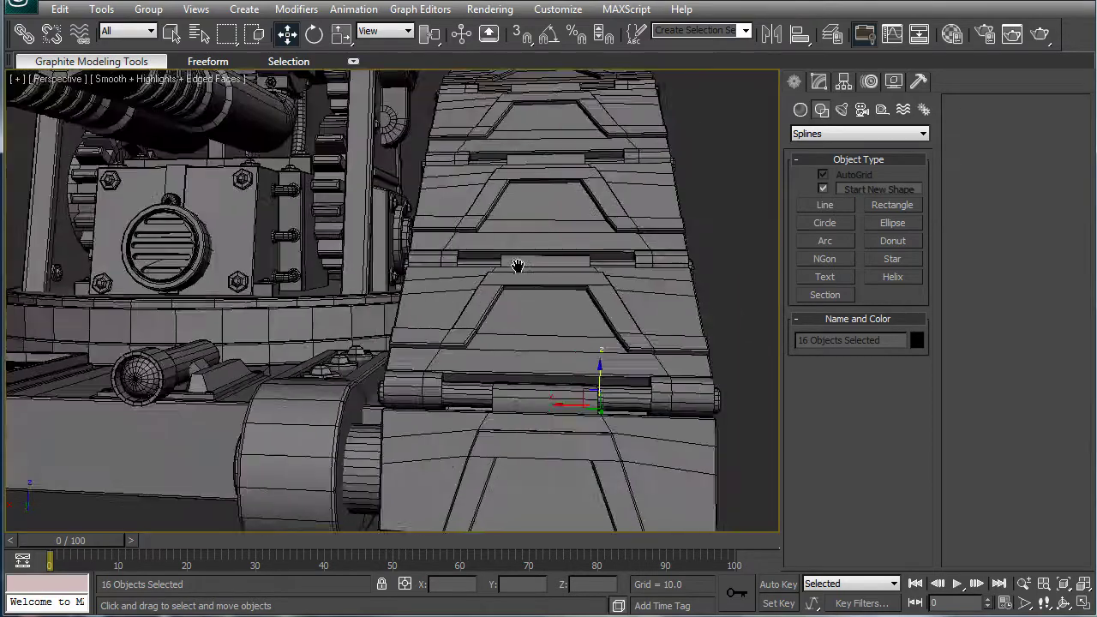
scroll(517, 265, down, 5)
alt+middle_drag(548, 300, 425, 304)
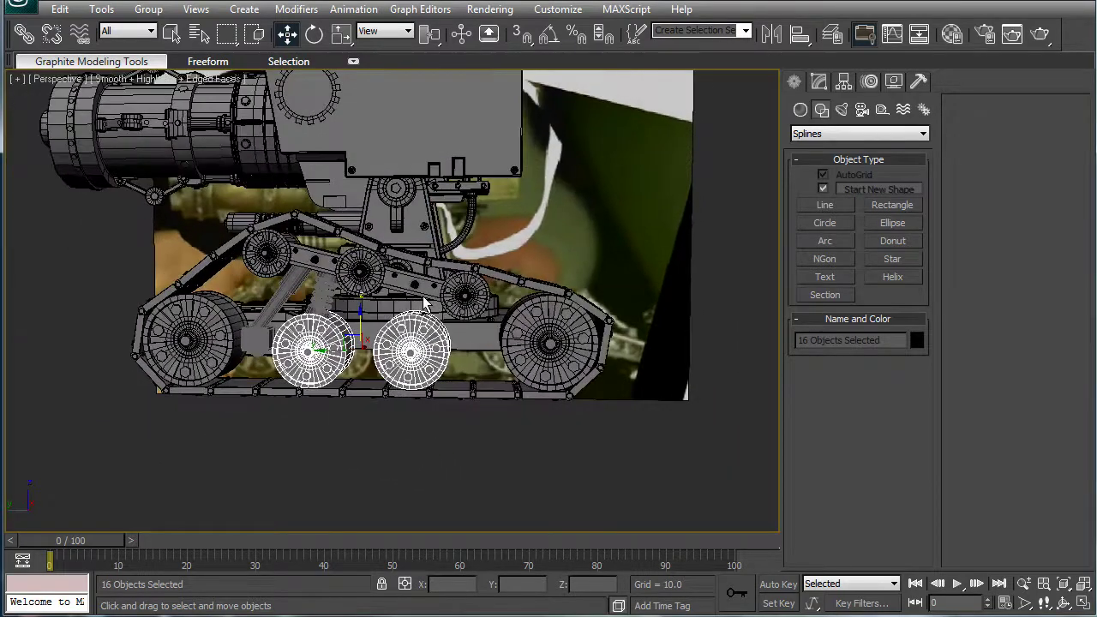
In the left view, shift the two middle road wheels slightly along the hull, away from the mounting block, and deselect them.
key(l)
scroll(405, 317, up, 5)
middle_drag(328, 421, 443, 421)
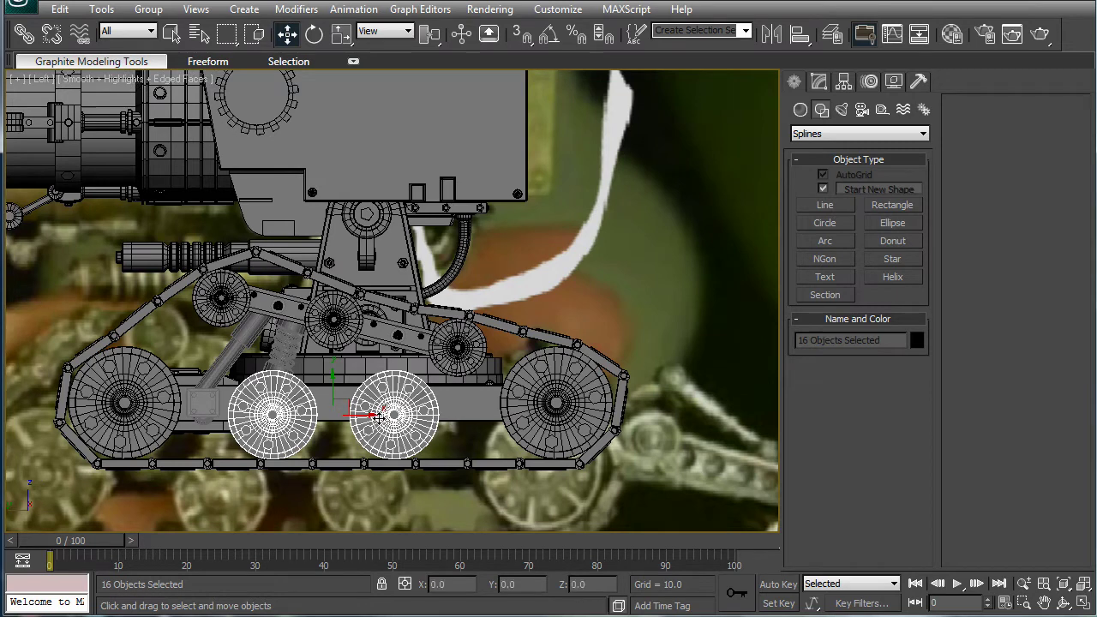
drag(356, 412, 364, 415)
click(623, 297)
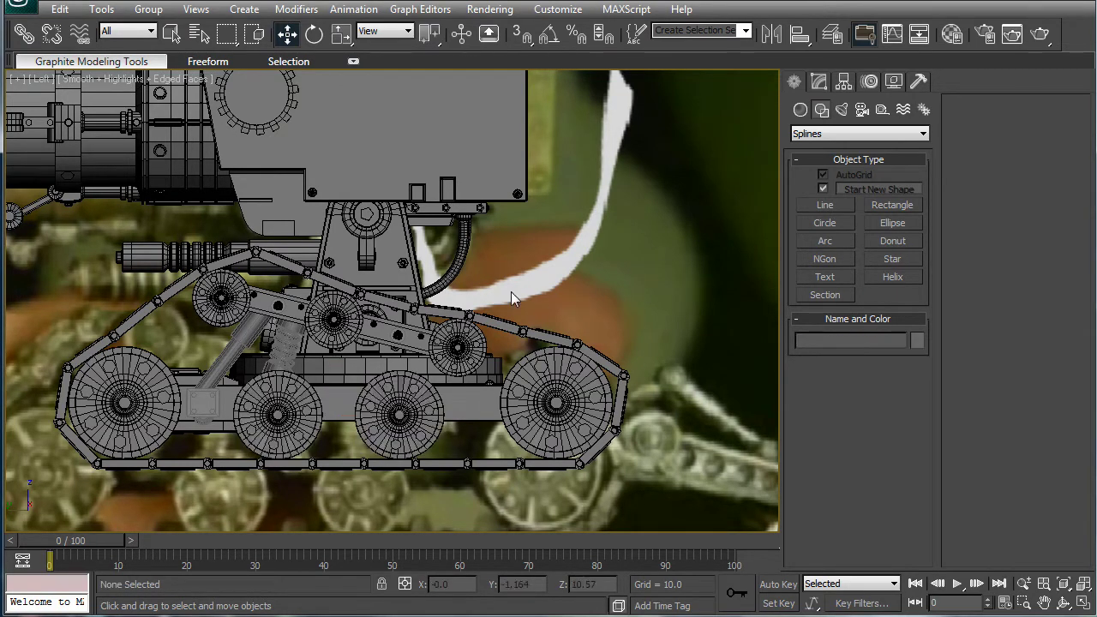
Copy the suspension spring with its two end cylinders to above the second middle wheel, and set the reference coordinate system to Local.
key(p)
middle_drag(398, 327, 452, 311)
scroll(453, 311, up, 4)
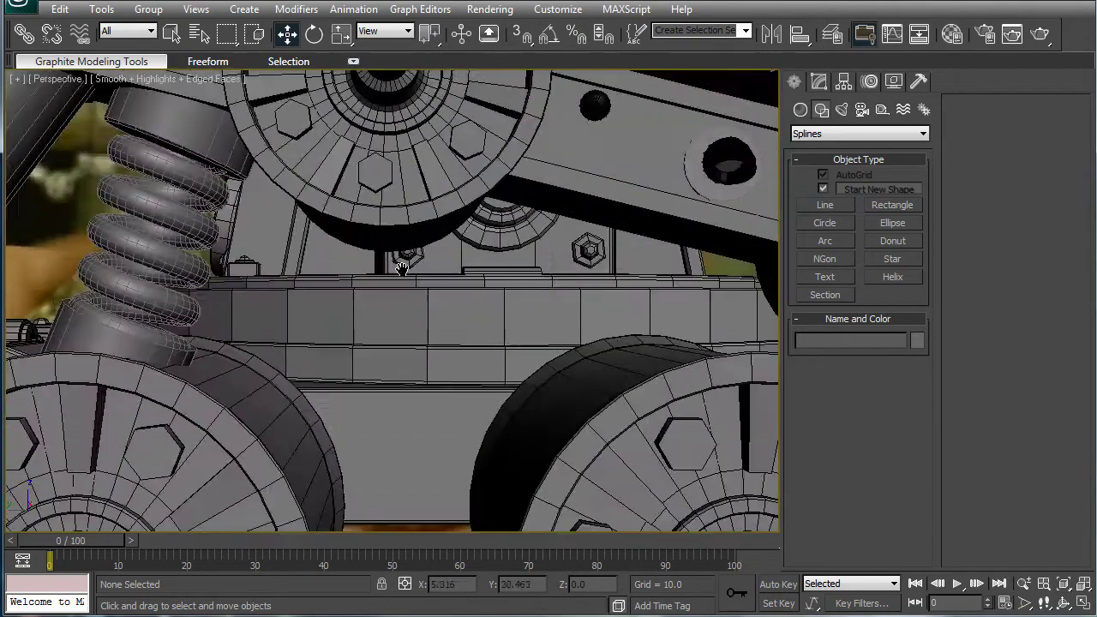
key(l)
scroll(347, 349, up, 3)
scroll(347, 349, up, 5)
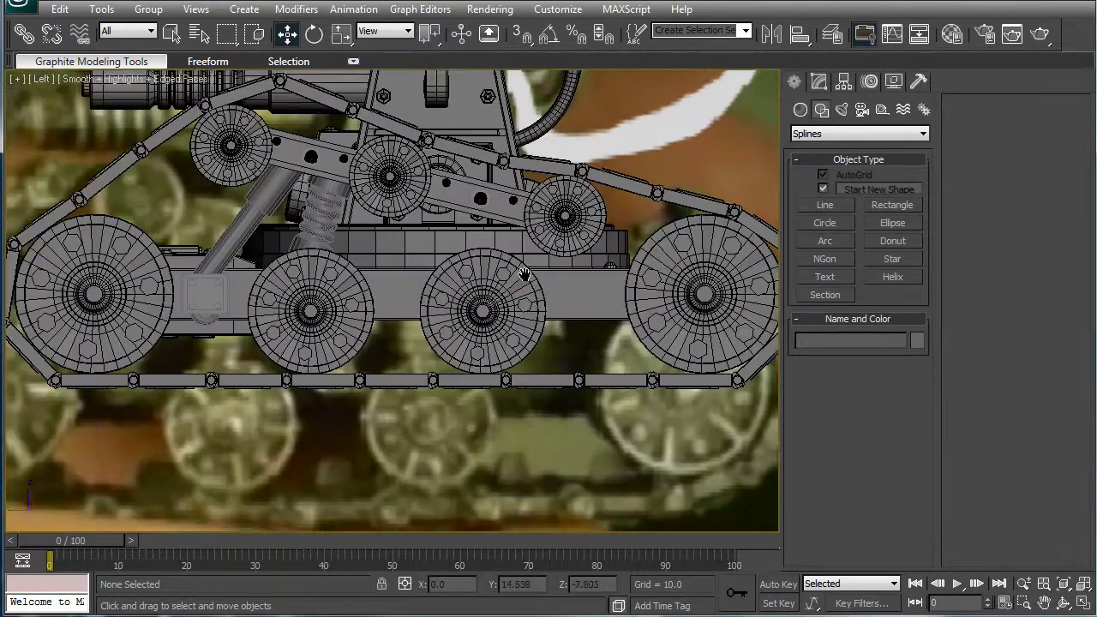
click(276, 177)
ctrl+click(306, 139)
middle_drag(340, 110, 257, 210)
ctrl+click(320, 151)
mouse_move(193, 202)
shift+mouse_down()
mouse_move(548, 245)
mouse_move(540, 248)
shift+mouse_up()
click(541, 378)
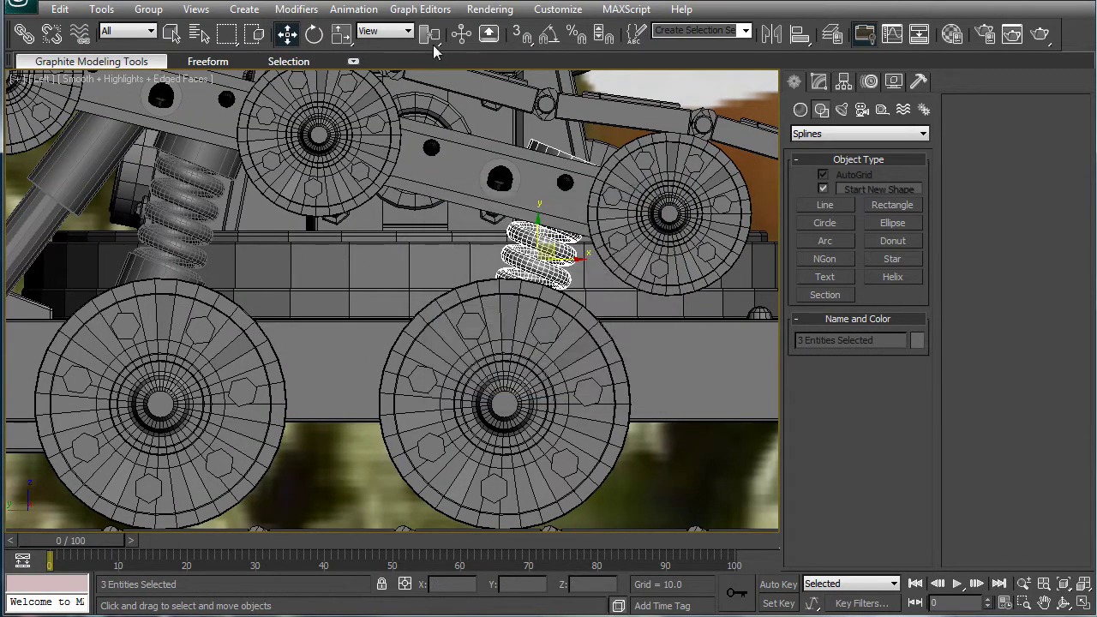
click(385, 30)
click(384, 88)
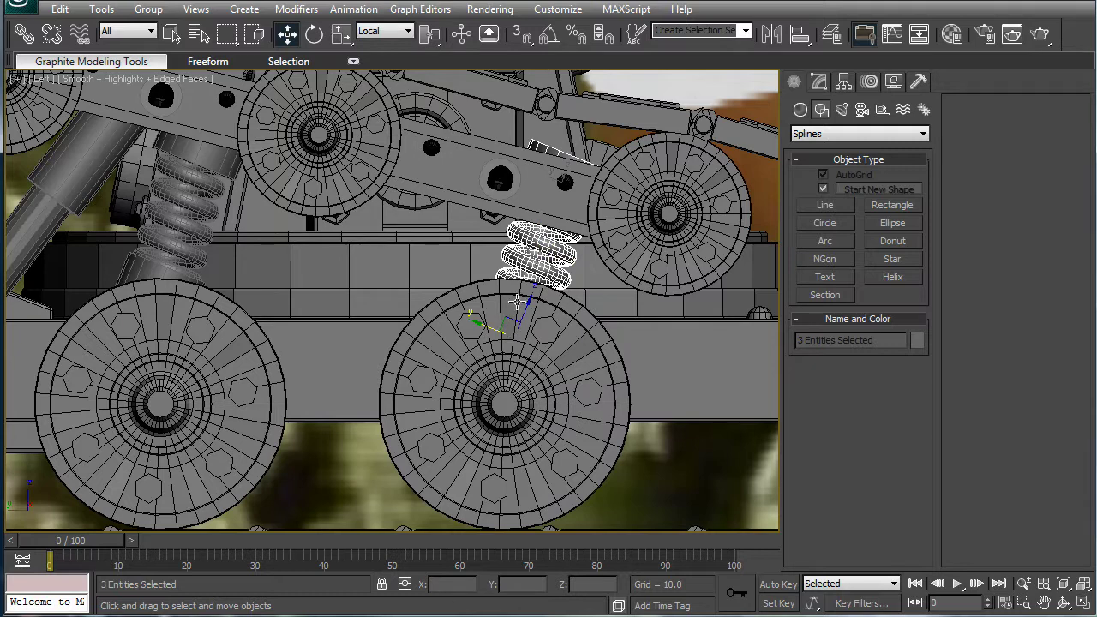
Try to scale the copied spring assembly along its local axis.
key(r)
mouse_move(524, 298)
mouse_down()
mouse_move(463, 381)
mouse_move(467, 407)
mouse_move(430, 382)
mouse_move(444, 352)
mouse_move(373, 419)
mouse_move(385, 399)
mouse_up()
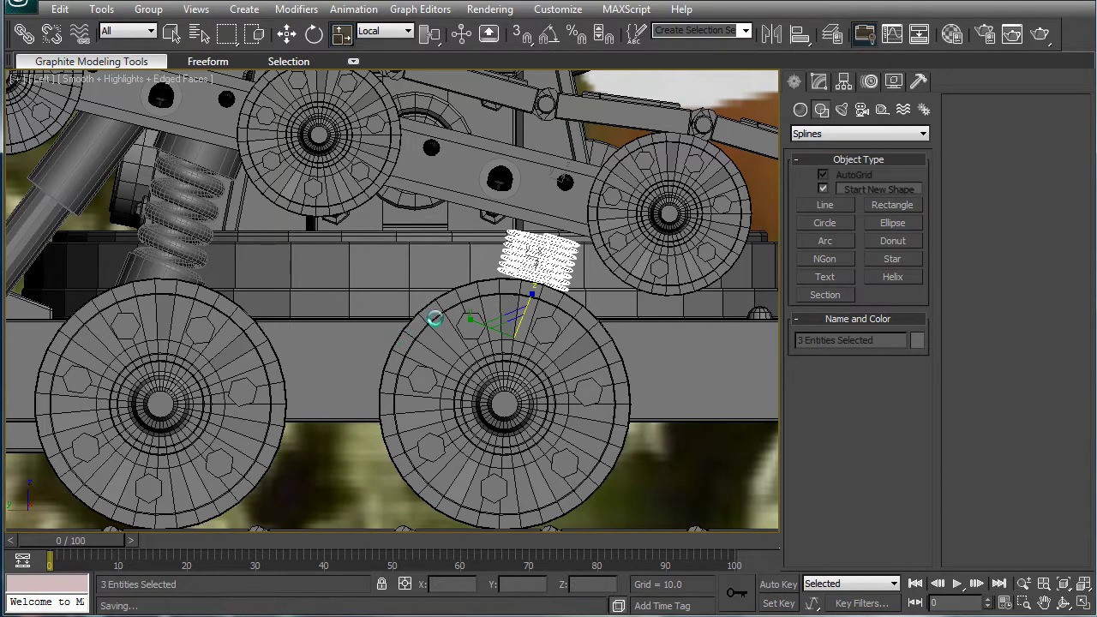
key(ctrl+z)
click(676, 432)
Slide the copied spring's upper cylinder down and its lower cylinder up along their local axes to meet the coils.
click(532, 147)
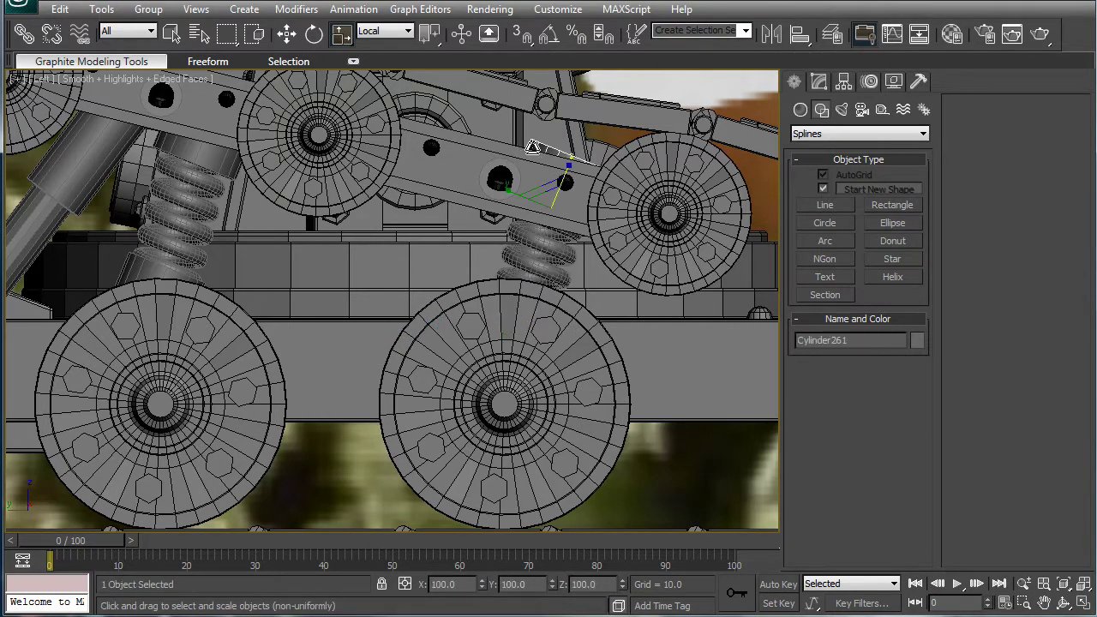
key(w)
drag(568, 184, 546, 206)
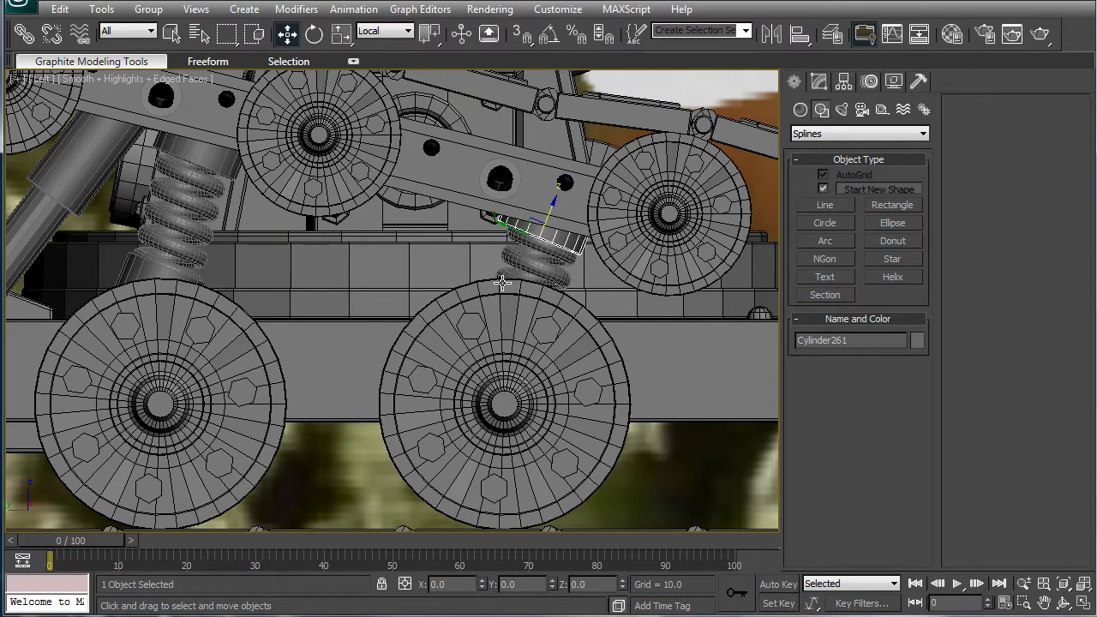
key(F3)
click(478, 325)
key(F3)
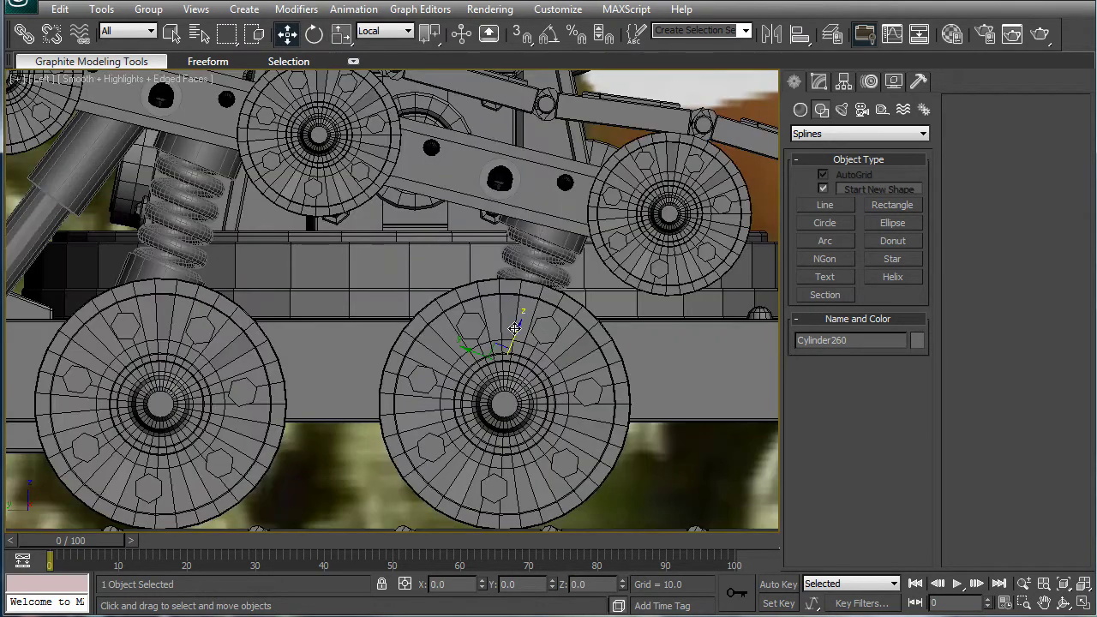
drag(531, 304, 486, 317)
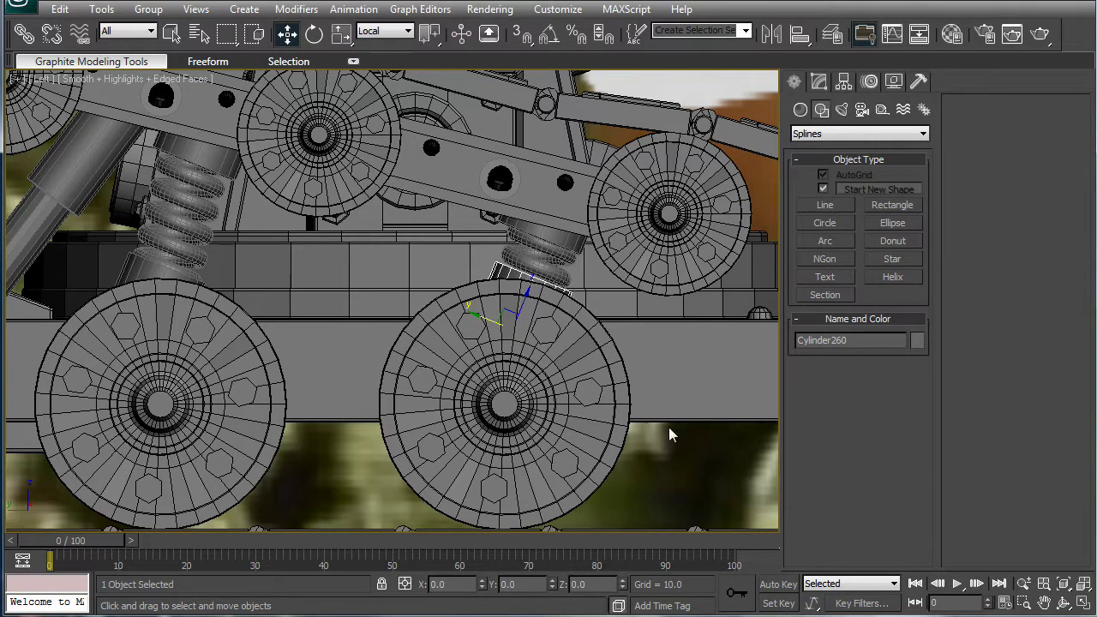
click(690, 442)
Copy the diagonal strut cylinder to under the support arm, between the two middle road wheels.
middle_drag(384, 220, 504, 228)
scroll(504, 229, down, 2)
click(220, 269)
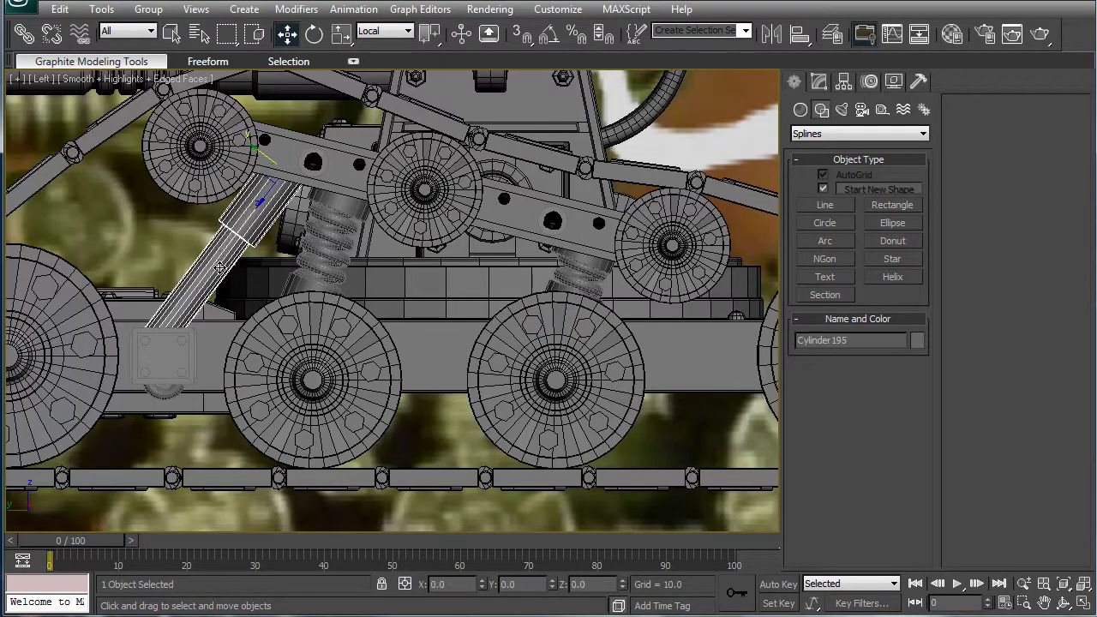
mouse_move(258, 175)
shift+mouse_down()
mouse_move(495, 226)
mouse_move(521, 197)
mouse_move(513, 209)
mouse_move(529, 218)
shift+mouse_up()
click(543, 376)
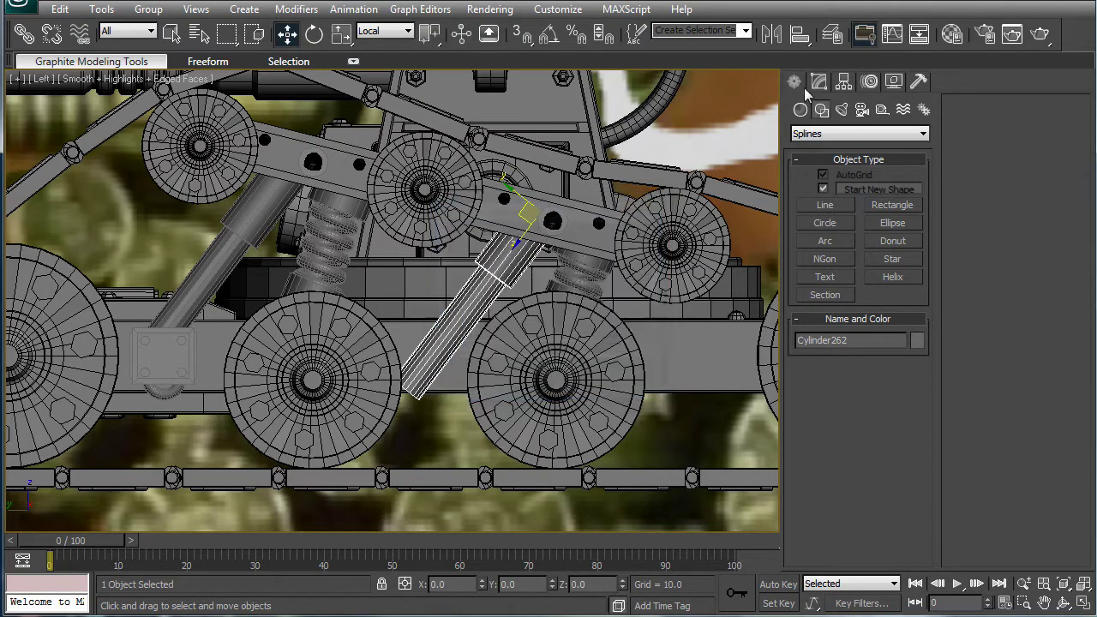
Shorten the copied strut by moving its lower end polygon up along the strut's local axis.
click(818, 82)
click(874, 323)
alt+middle_drag(497, 343, 524, 326)
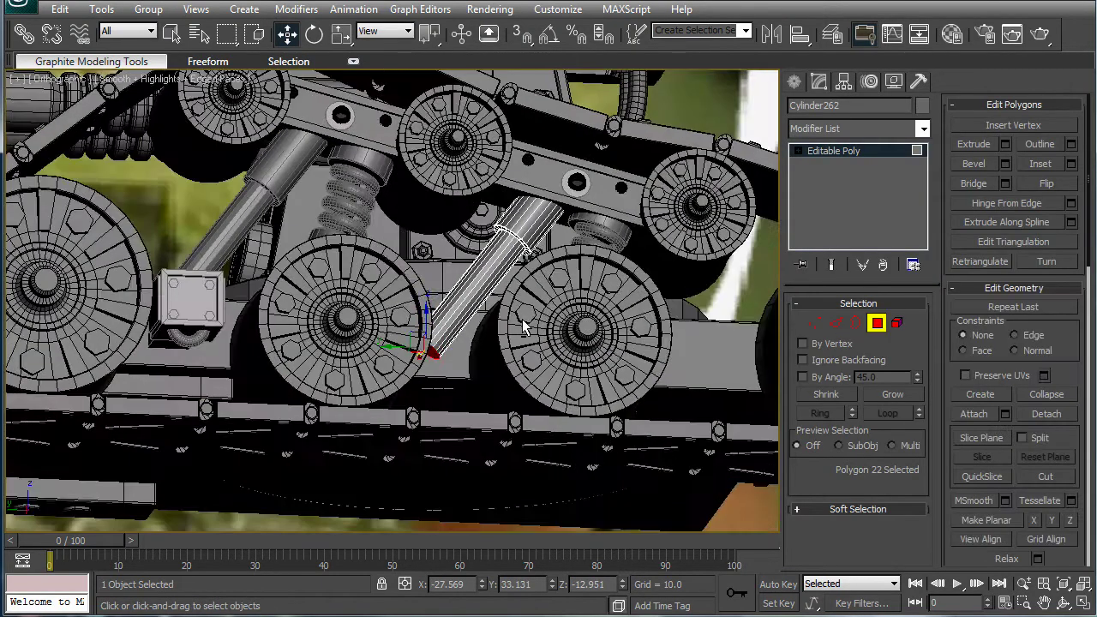
click(385, 31)
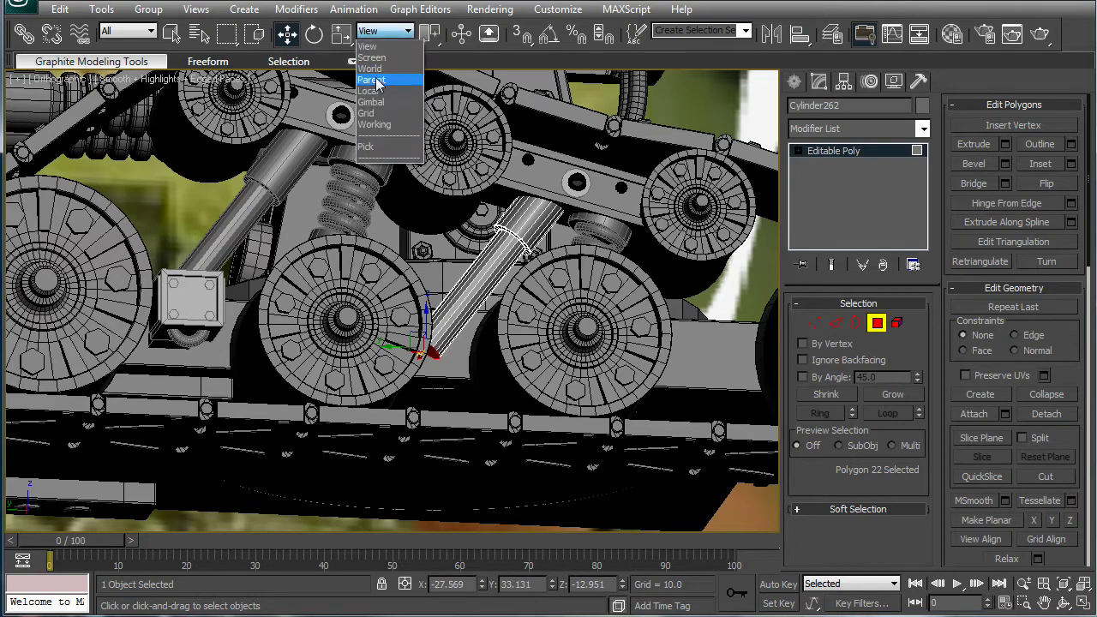
click(379, 88)
alt+middle_drag(377, 403, 385, 429)
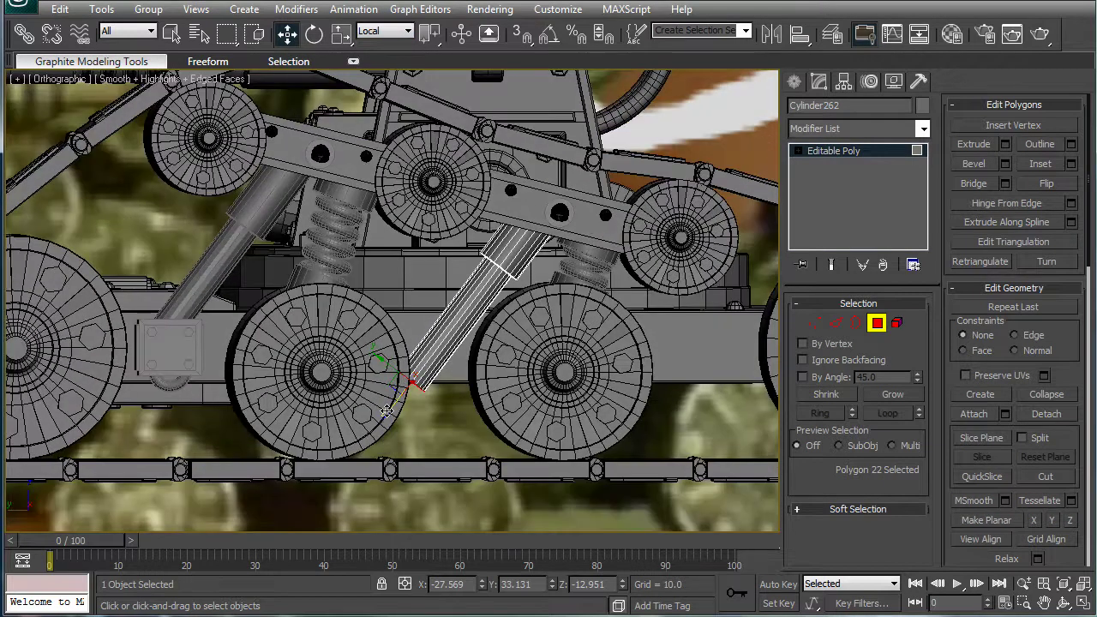
drag(408, 389, 430, 362)
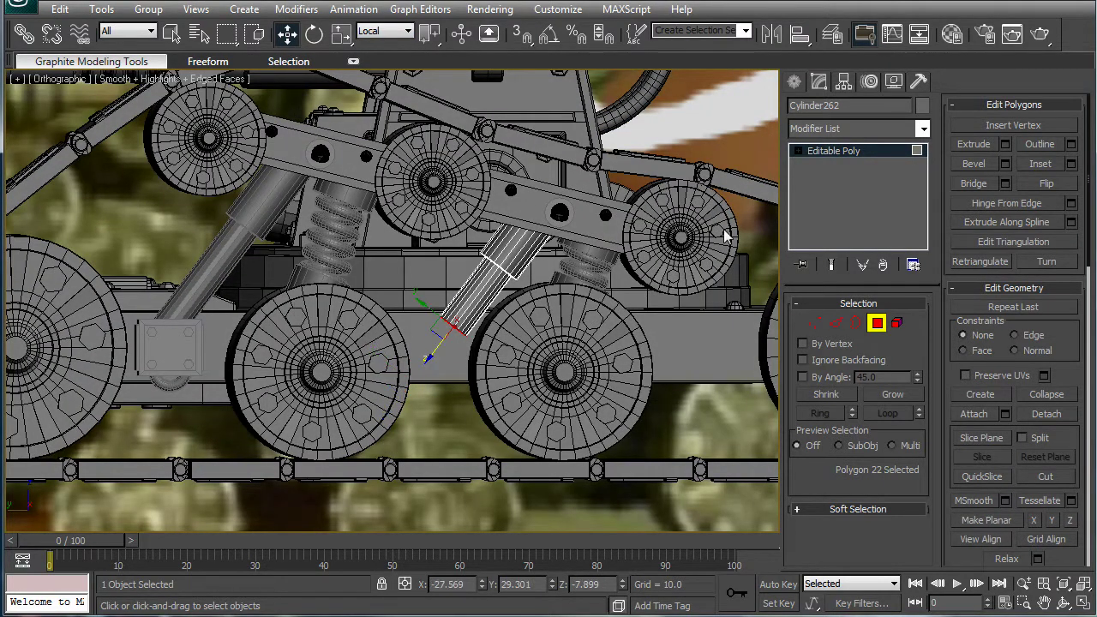
click(826, 150)
Select the original mounting block together with its rear rods, corner bolts and underside loop.
key(p)
key(z)
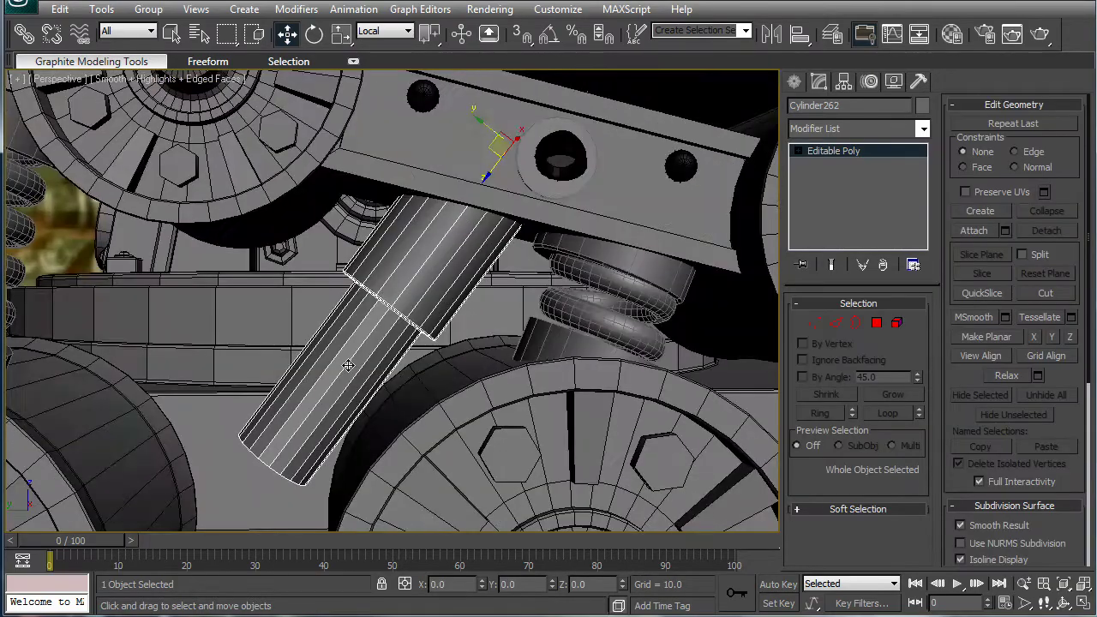
scroll(348, 365, down, 4)
alt+middle_drag(382, 385, 571, 371)
click(570, 371)
scroll(434, 261, up, 4)
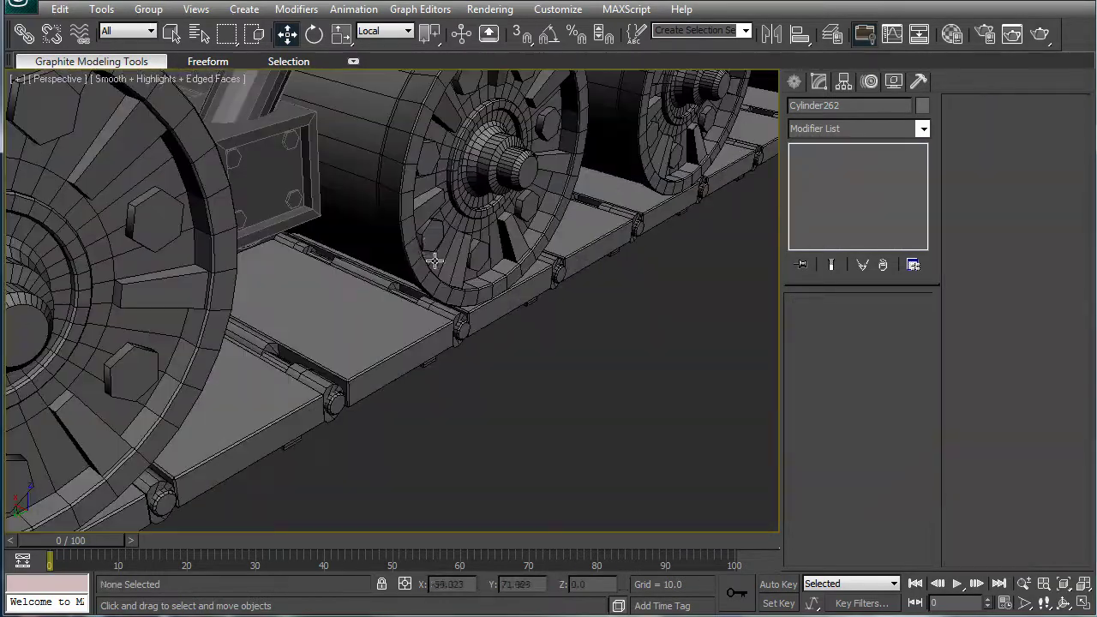
alt+middle_drag(345, 208, 245, 277)
click(254, 266)
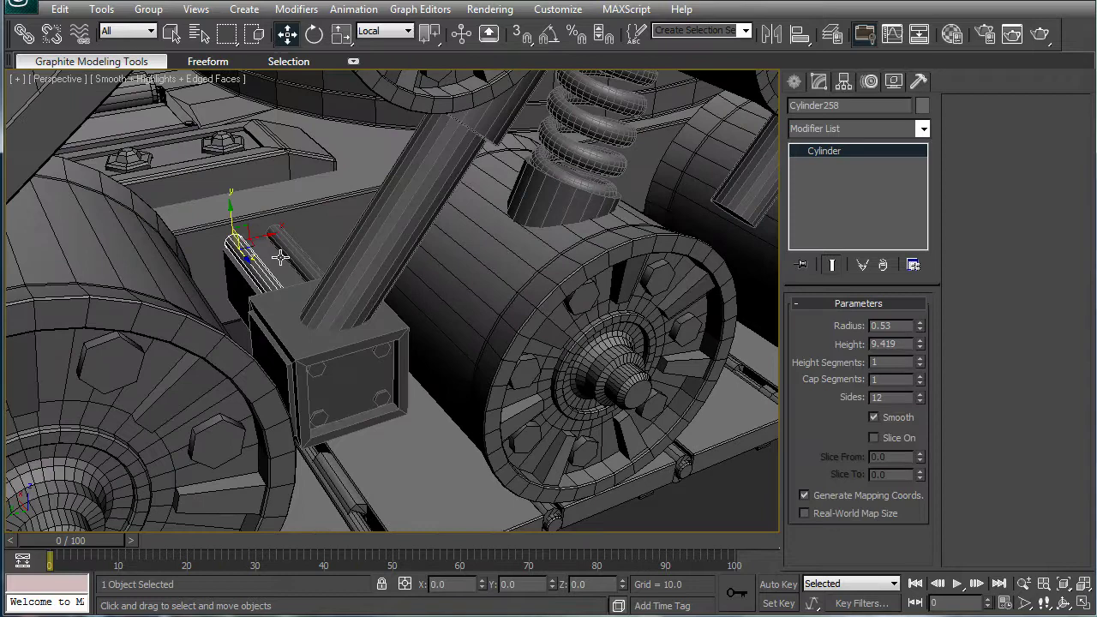
ctrl+click(279, 250)
ctrl+click(351, 384)
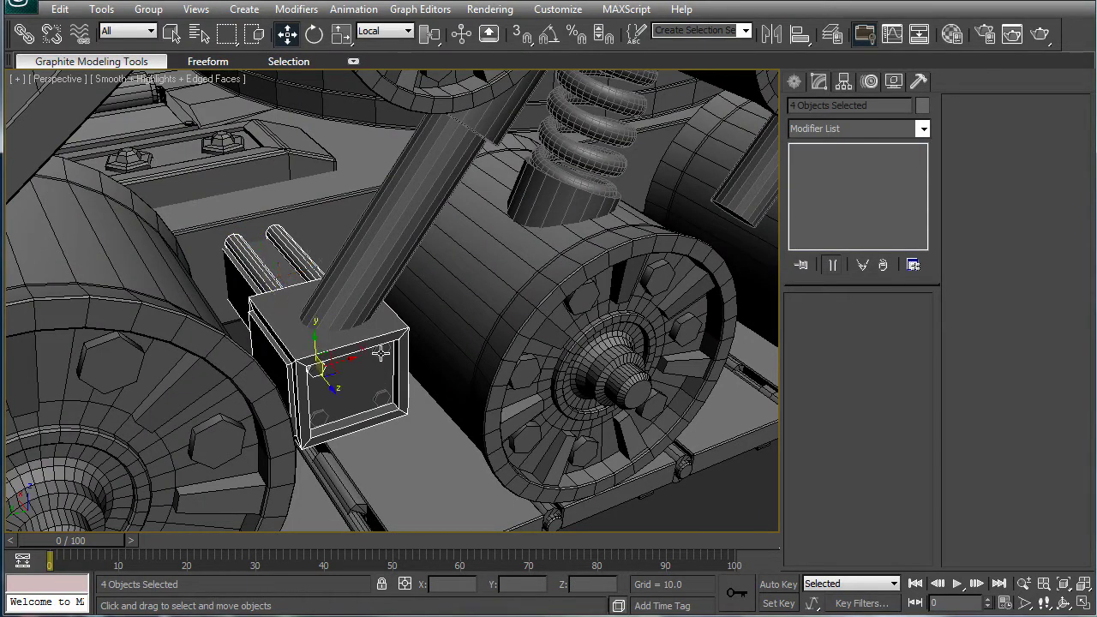
ctrl+click(386, 398)
ctrl+click(325, 419)
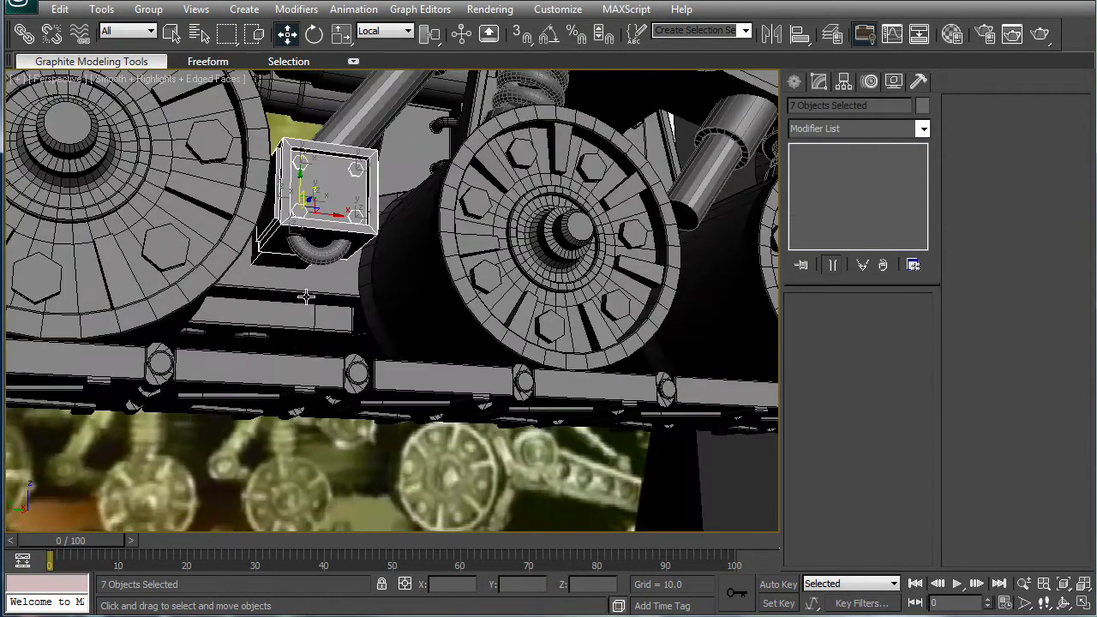
ctrl+click(307, 260)
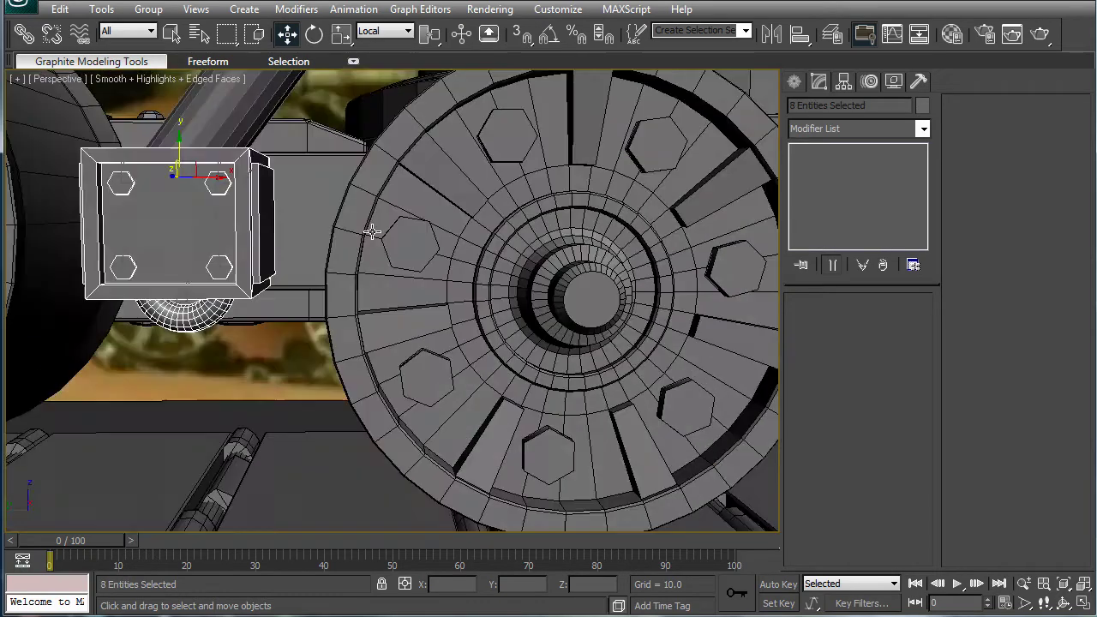
In the left view, copy the mounting block assembly about 24.9 units along the View X axis to the foot of the copied strut.
scroll(396, 259, down, 5)
key(l)
scroll(429, 240, up, 6)
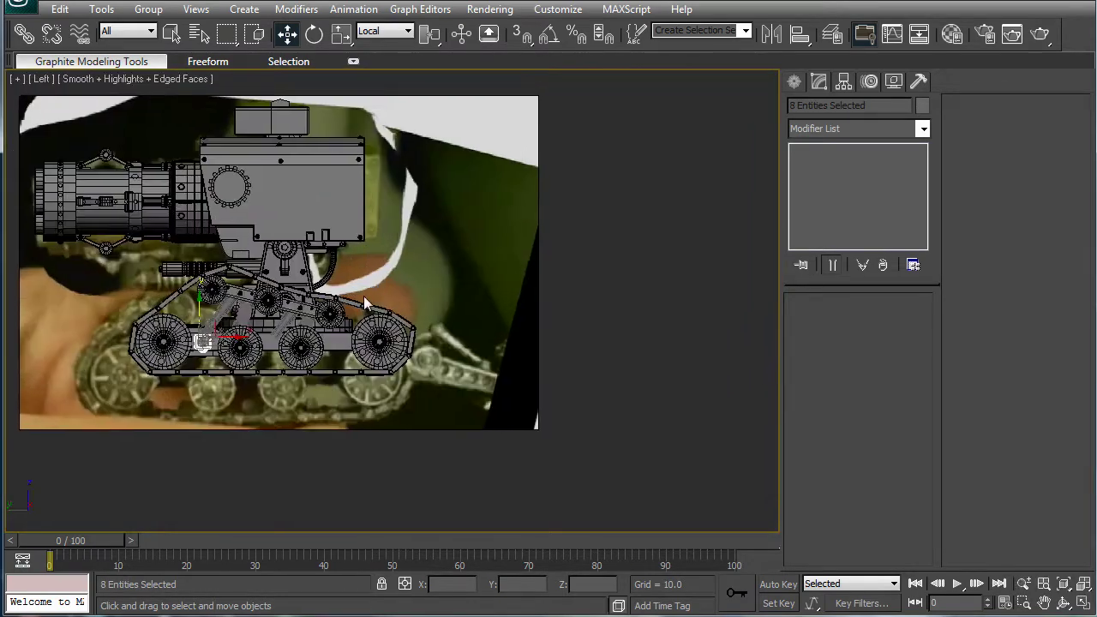
middle_drag(368, 301, 448, 250)
scroll(217, 261, up, 4)
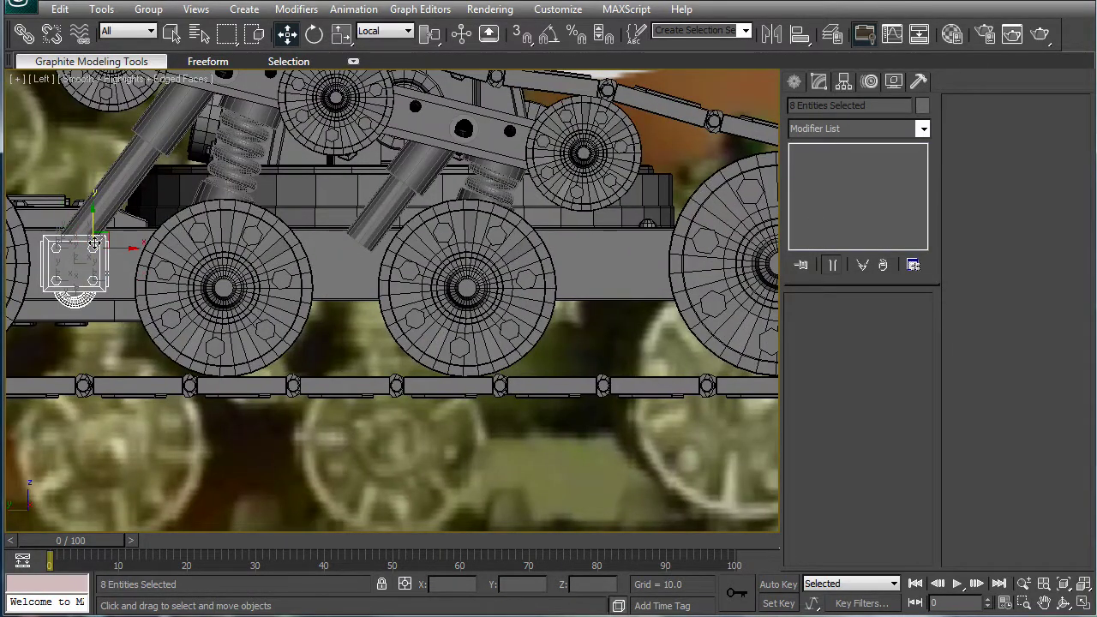
click(386, 31)
click(377, 45)
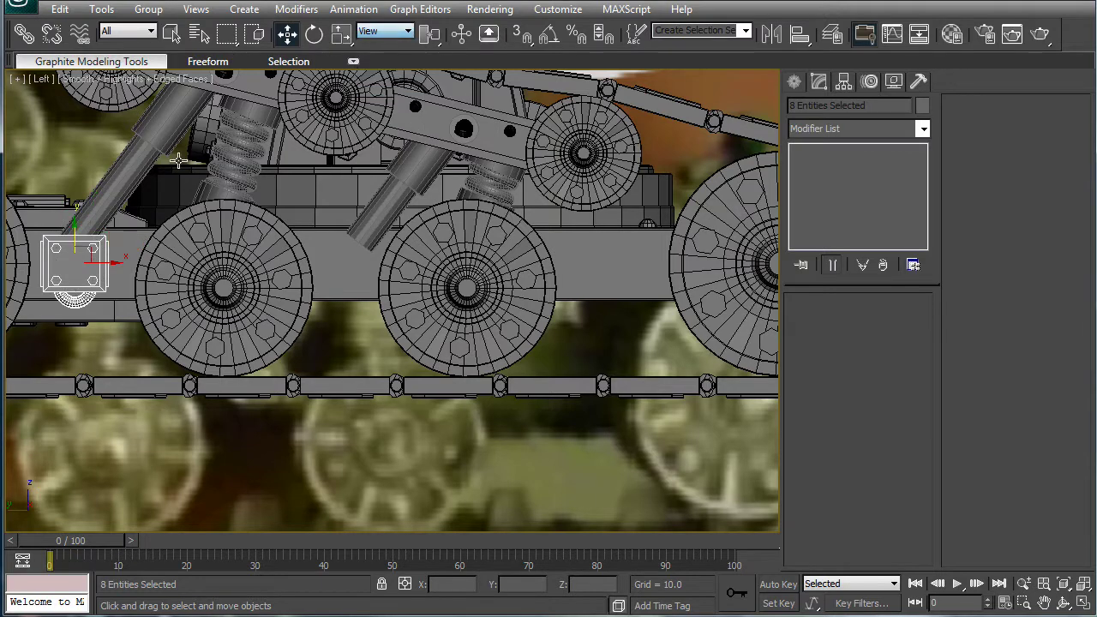
shift+drag(104, 261, 359, 261)
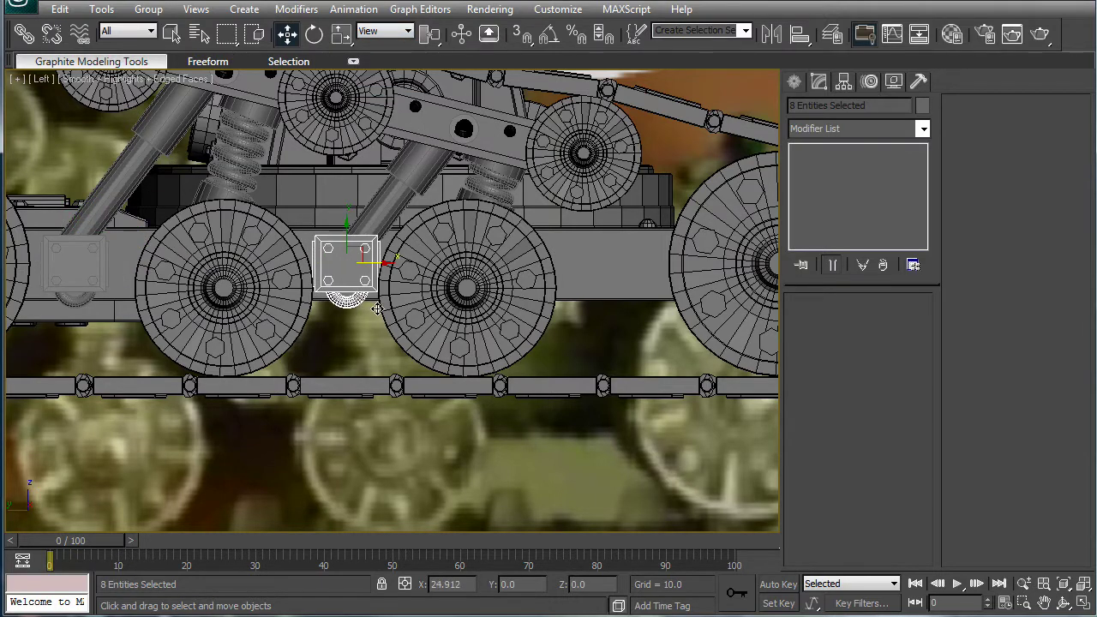
click(550, 376)
Select the first middle road wheel with its bolts and shift it slightly toward the original mounting block.
click(289, 343)
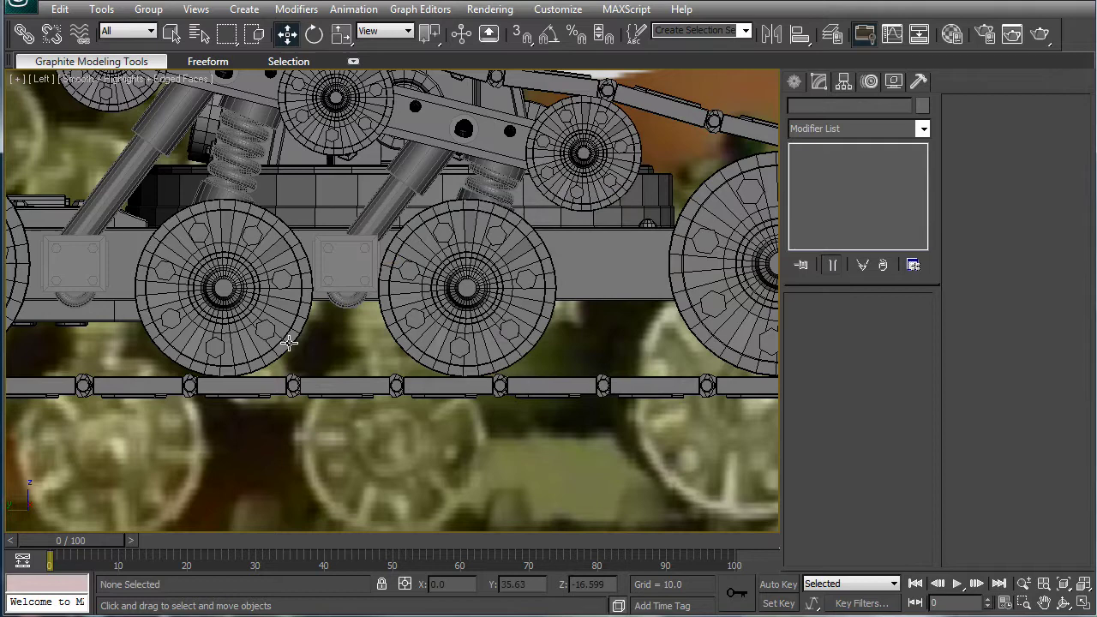
click(249, 237)
ctrl+click(198, 232)
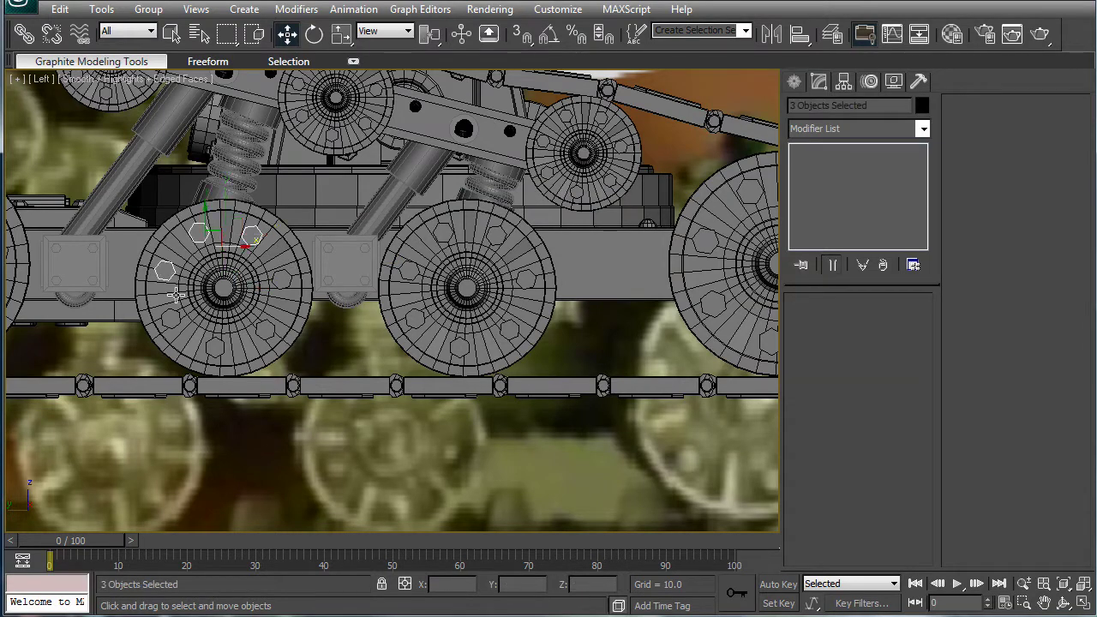
ctrl+click(280, 296)
drag(245, 292, 234, 291)
click(271, 403)
middle_drag(454, 394, 412, 415)
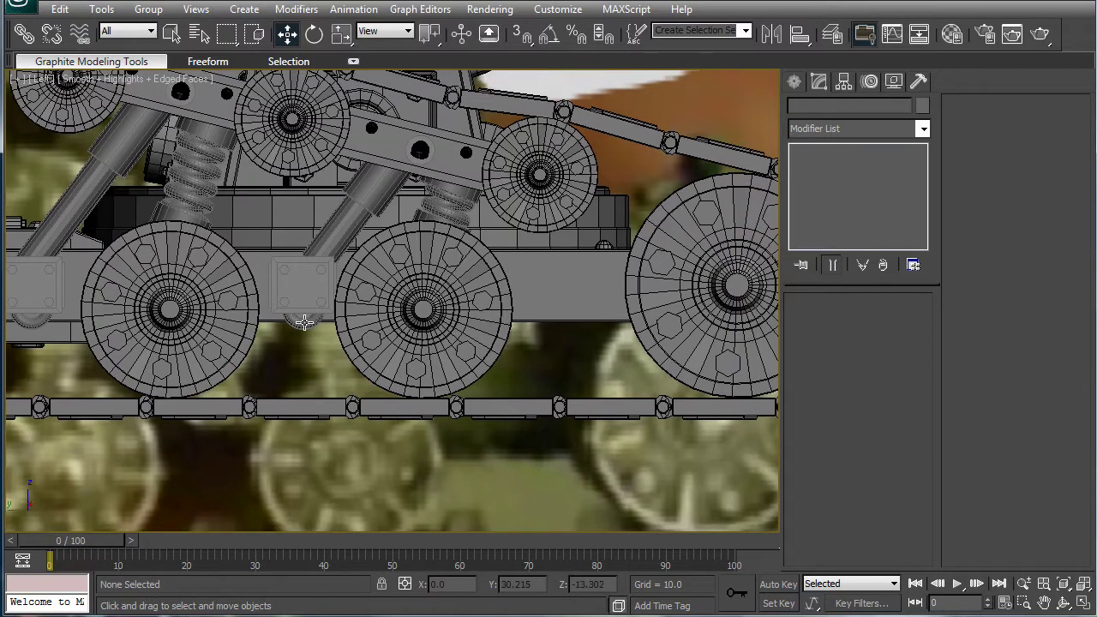
click(311, 285)
scroll(330, 289, up, 4)
ctrl+click(249, 241)
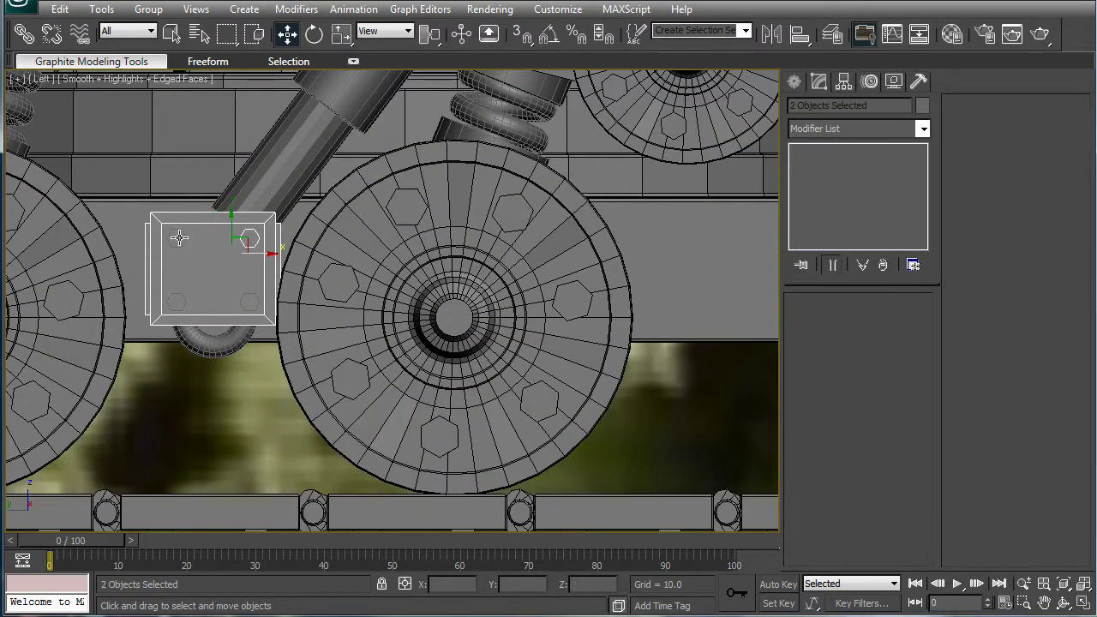
scroll(381, 307, down, 2)
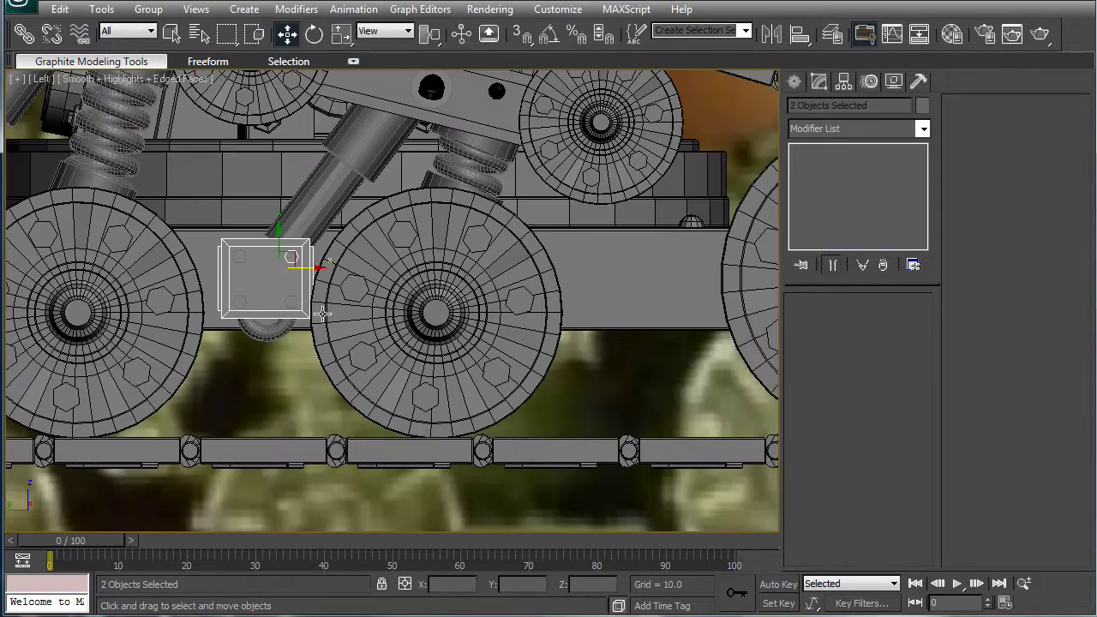
In the perspective view, select the copied mounting block with its bolts, rods and underside loop, excluding the strut, track links and hull parts.
key(p)
middle_drag(328, 313, 340, 362)
scroll(362, 306, down, 5)
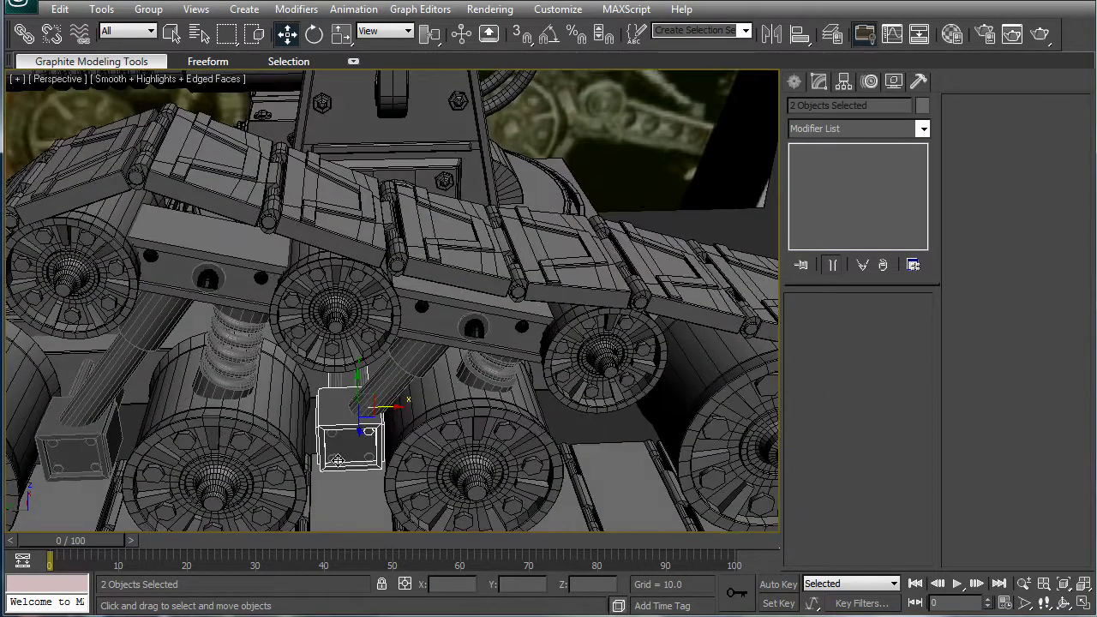
alt+middle_drag(339, 460, 266, 484)
drag(280, 480, 363, 239)
alt+click(409, 328)
alt+click(253, 329)
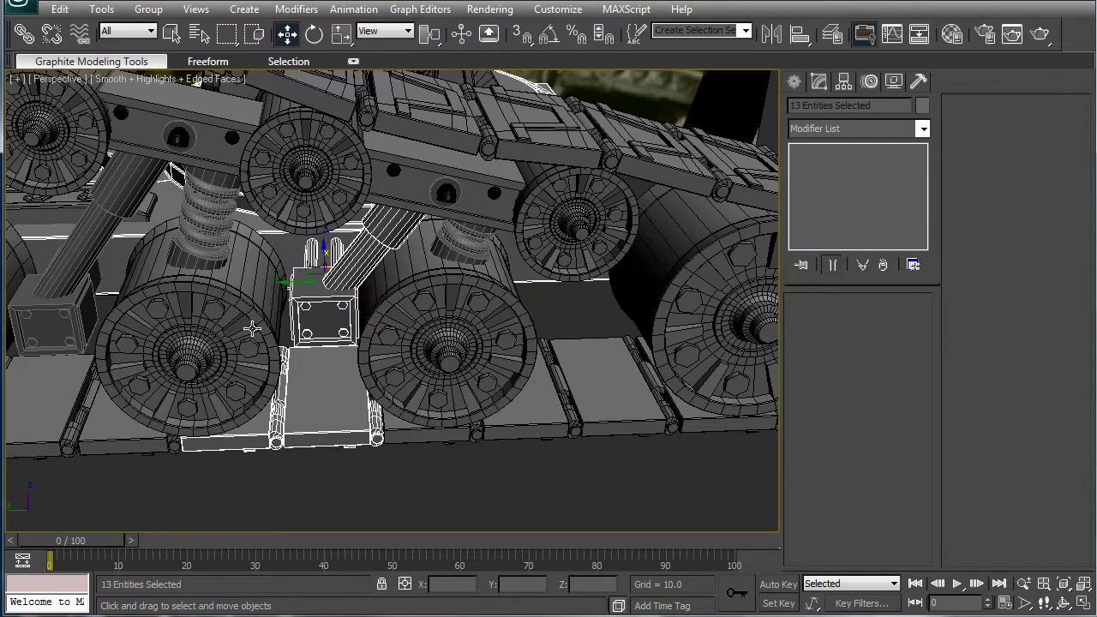
alt+click(307, 431)
alt+click(275, 418)
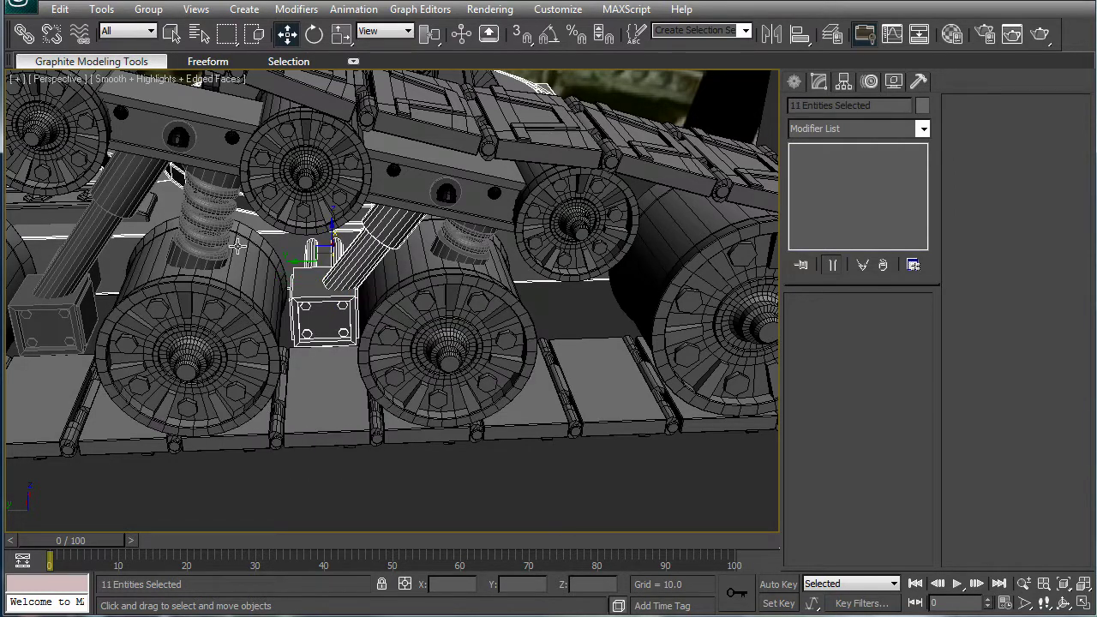
alt+click(400, 263)
alt+click(532, 87)
alt+middle_drag(520, 117, 408, 123)
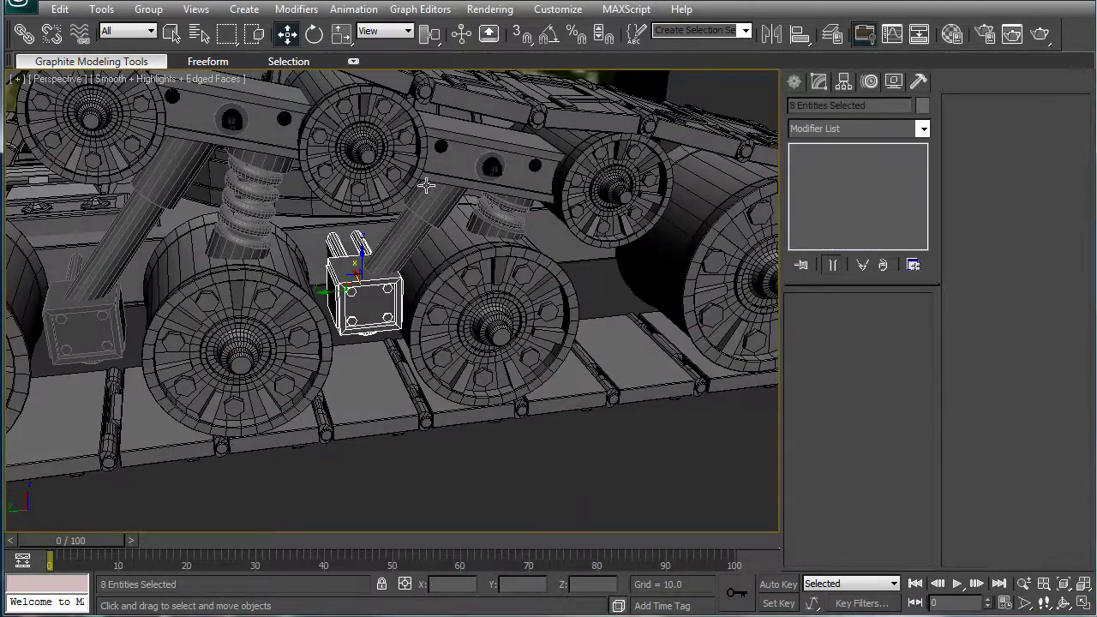
In the left view, shift the copied mounting block assembly slightly along the View X axis toward the first middle road wheel.
key(l)
middle_drag(421, 319, 444, 282)
scroll(444, 282, up, 5)
key(z)
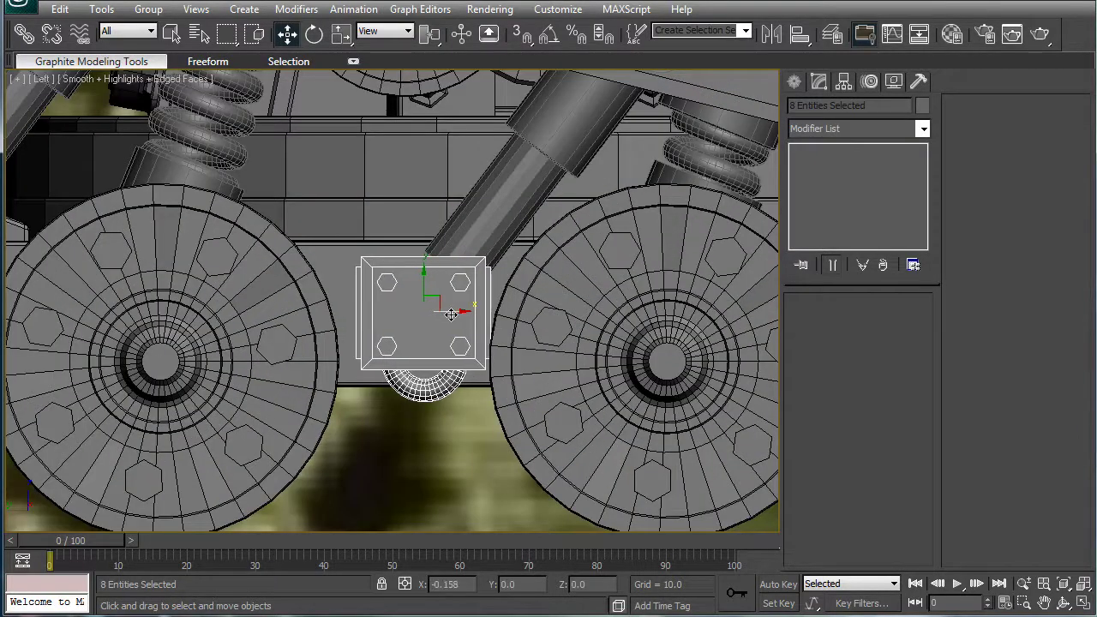
drag(450, 315, 443, 318)
click(439, 411)
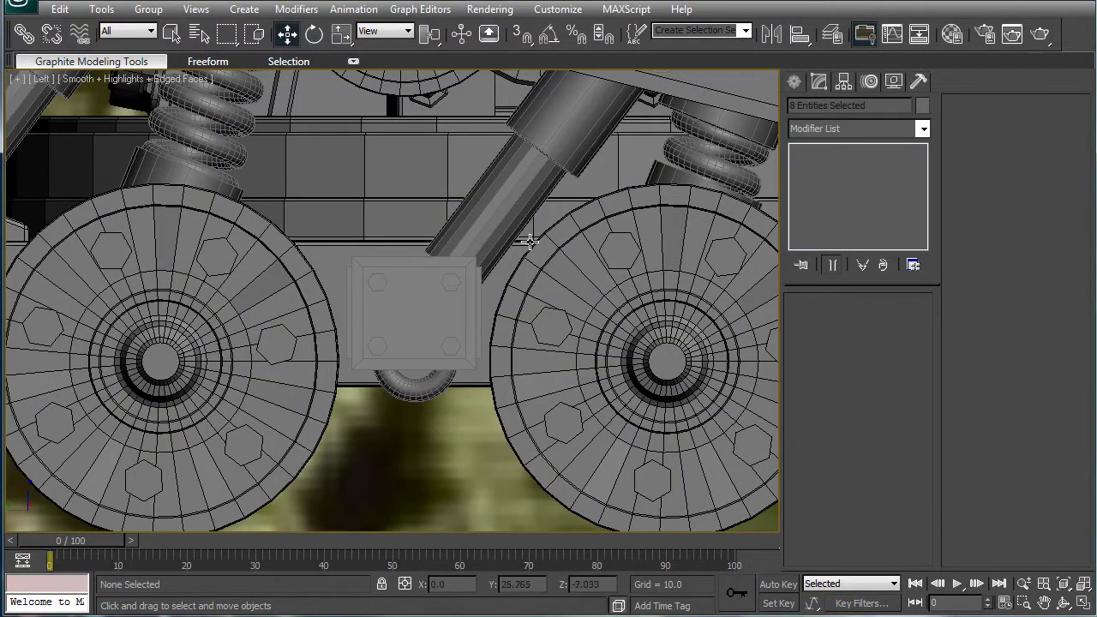
Rotate the copied strut about -5.06 degrees around the Z axis to angle it toward the shifted mounting block.
click(531, 199)
key(z)
key(e)
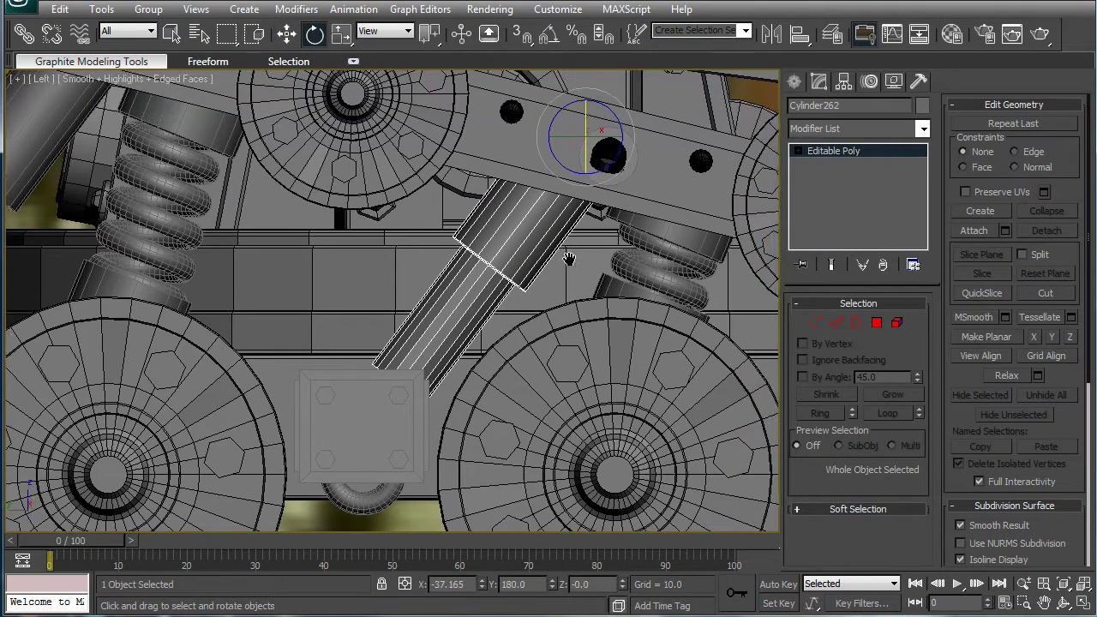
drag(601, 165, 599, 177)
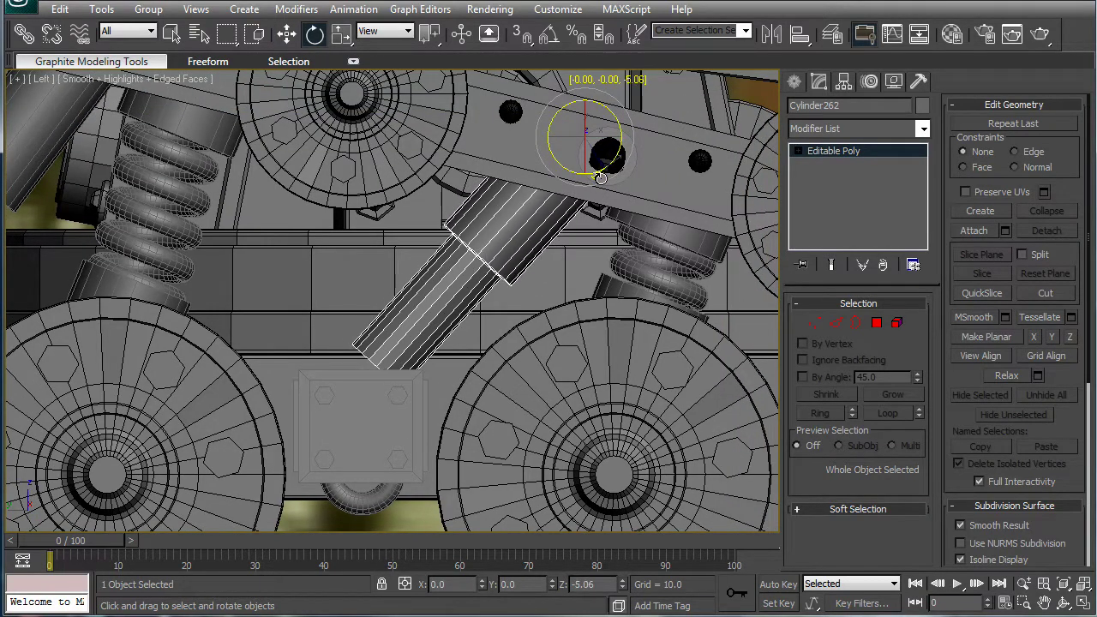
Extend the copied strut's lower end polygon about 1.855 units along its local Z axis into the mounting block.
click(875, 322)
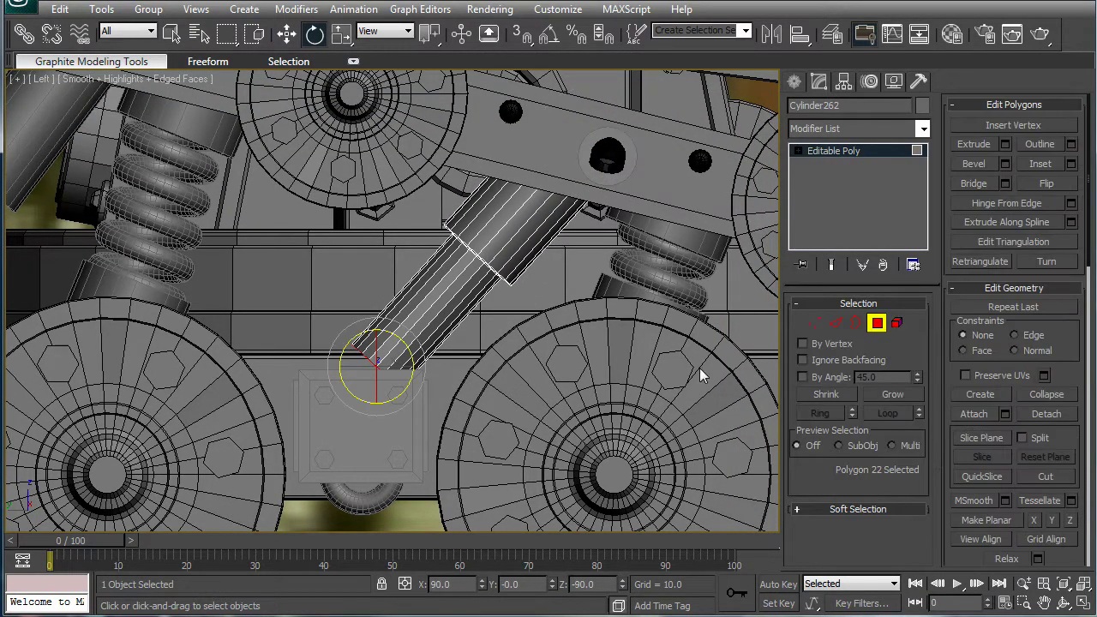
key(w)
drag(353, 392, 327, 421)
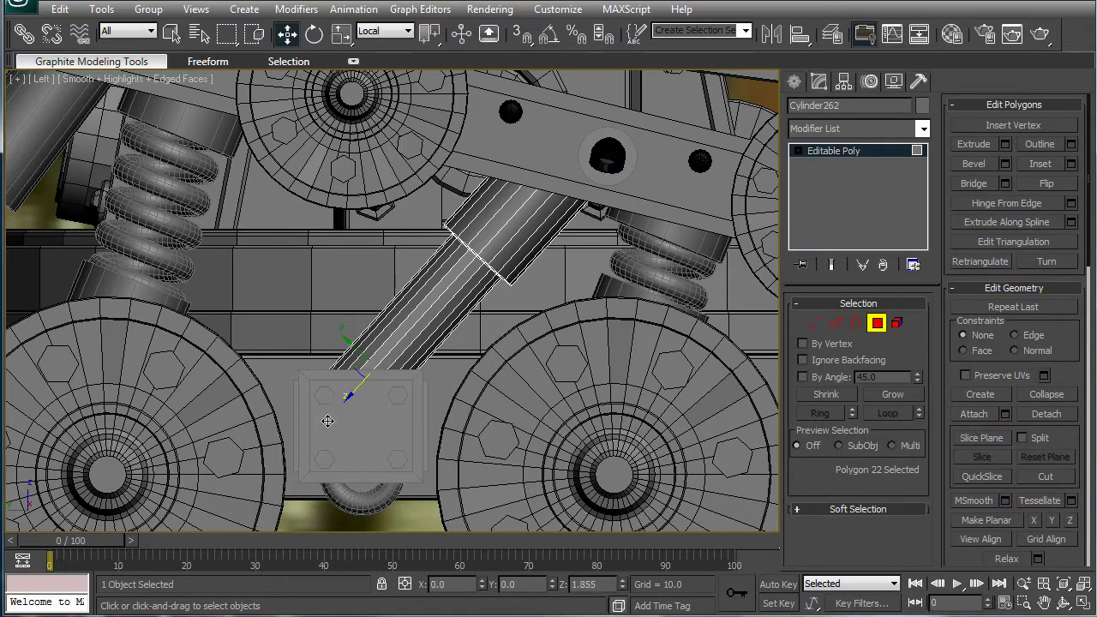
click(841, 155)
middle_drag(574, 356, 494, 303)
scroll(526, 392, down, 6)
click(504, 439)
Select the full ring of lengthwise edges around the drum of the large end wheel beside the second middle road wheel.
key(p)
scroll(455, 313, up, 3)
scroll(510, 305, down, 4)
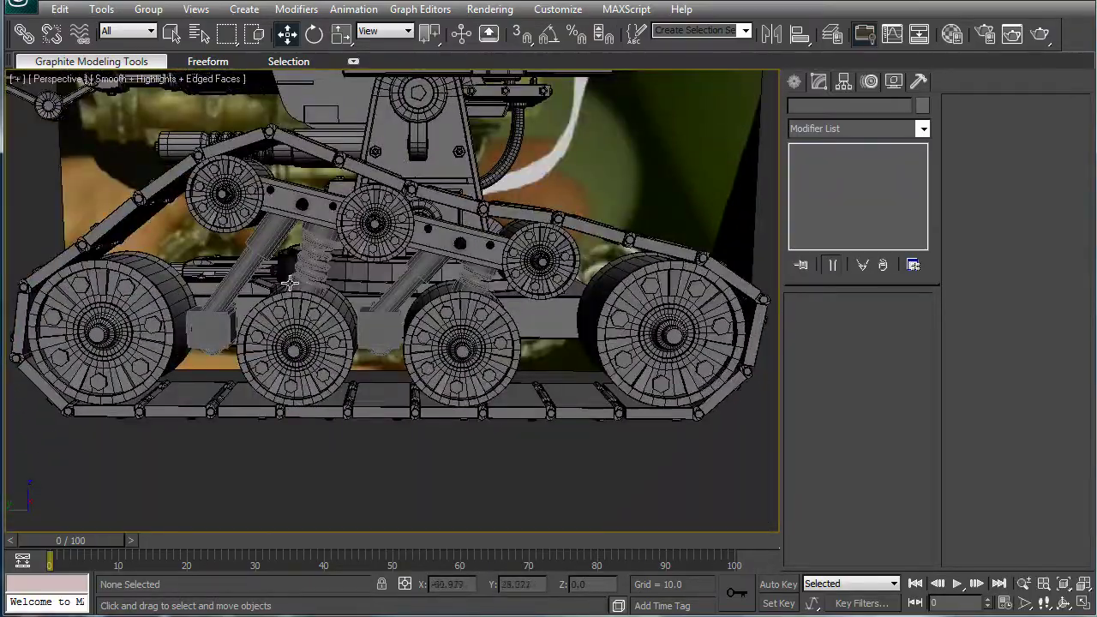
alt+middle_drag(564, 286, 445, 305)
scroll(644, 288, up, 4)
click(594, 318)
scroll(594, 318, up, 2)
middle_drag(754, 322, 657, 281)
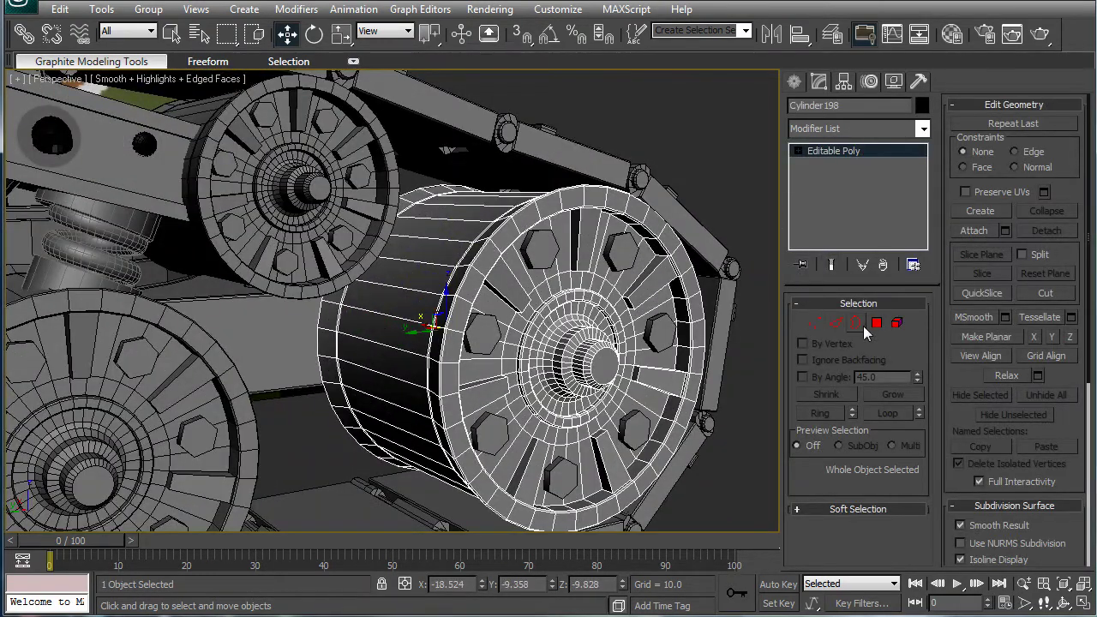
click(433, 235)
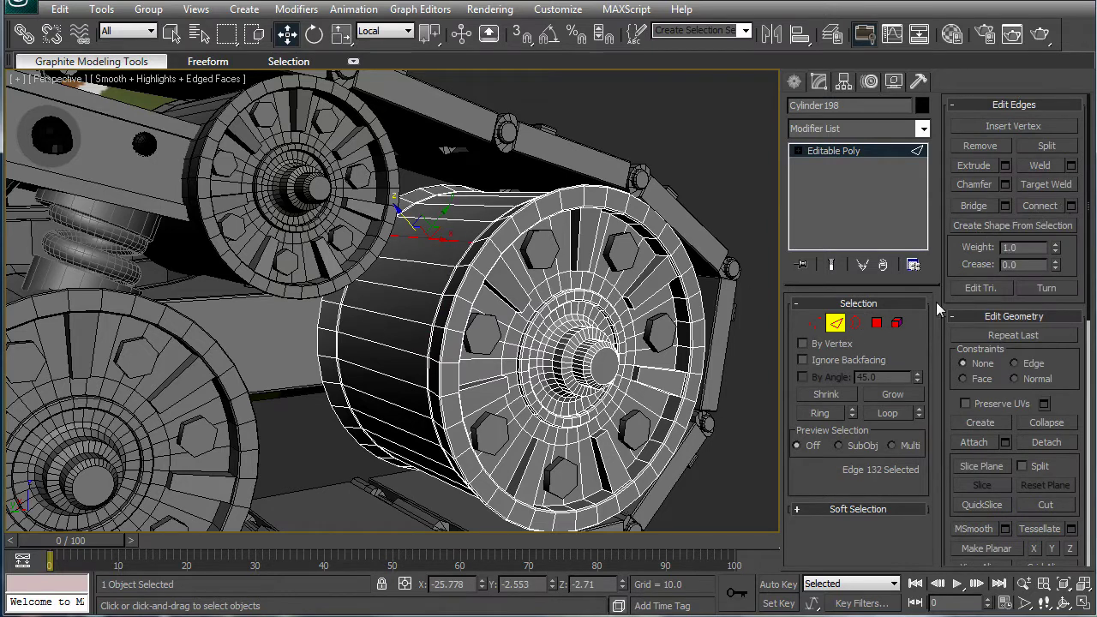
click(819, 413)
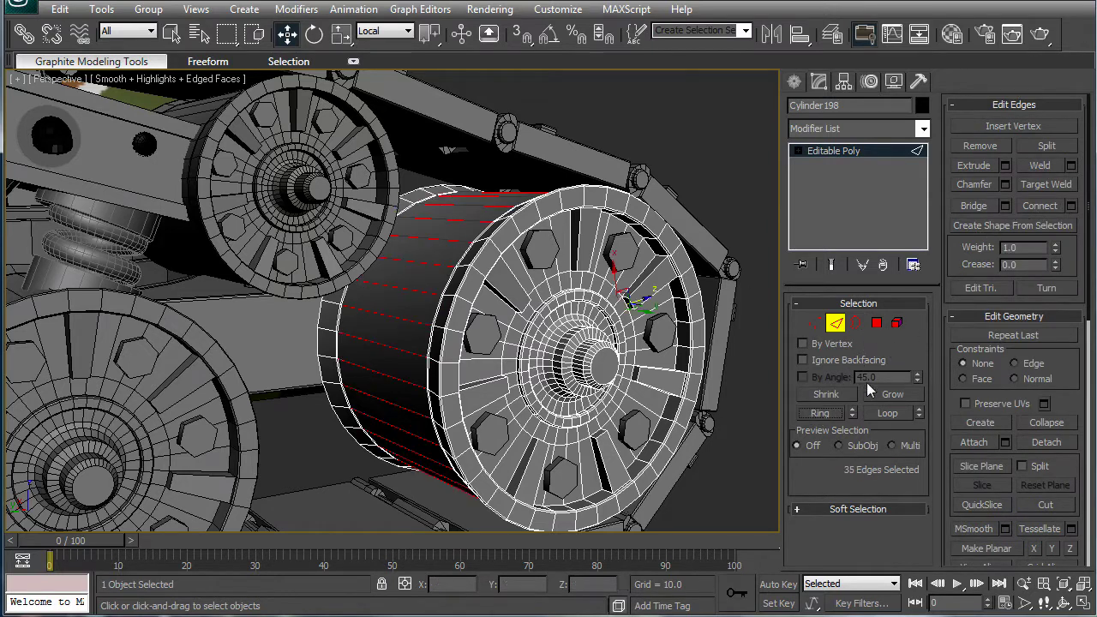
Connect the drum's selected ring edges with two edge loops around its middle.
click(1071, 207)
drag(219, 360, 212, 431)
click(118, 414)
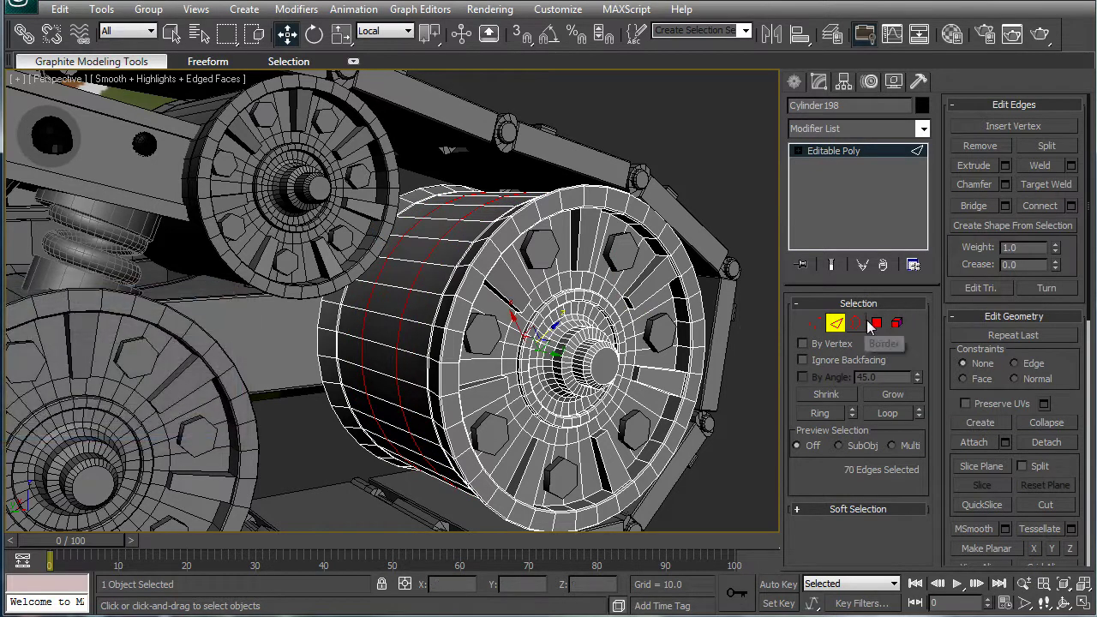
Select the polygon band between the two new loops and extrude it inward by -0.838 using Local Normal.
ctrl+click(876, 322)
click(828, 396)
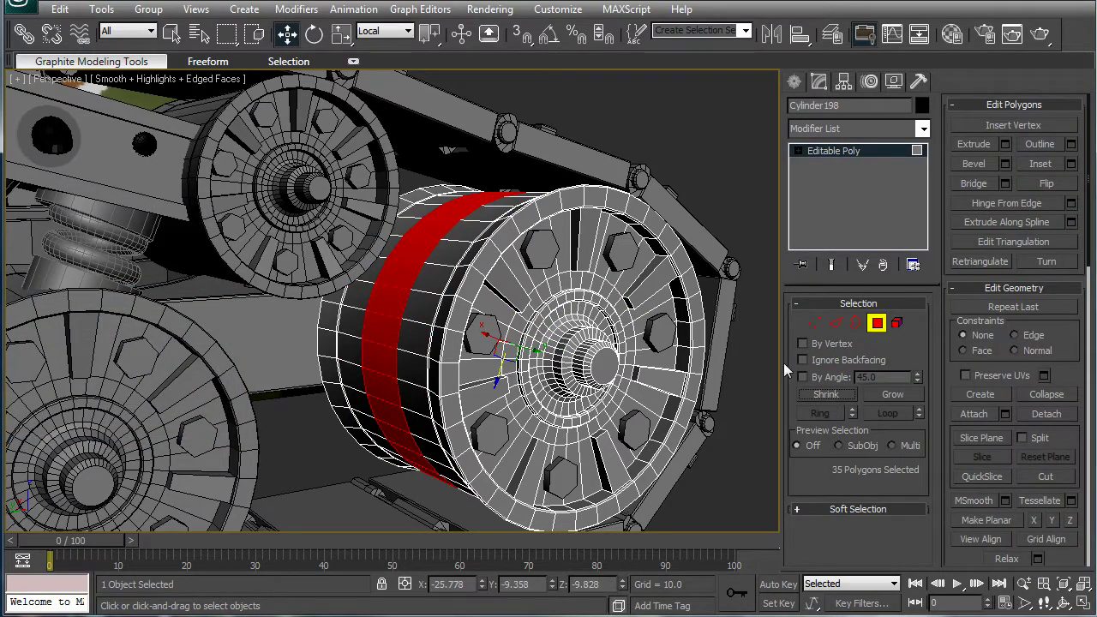
click(1005, 144)
click(64, 353)
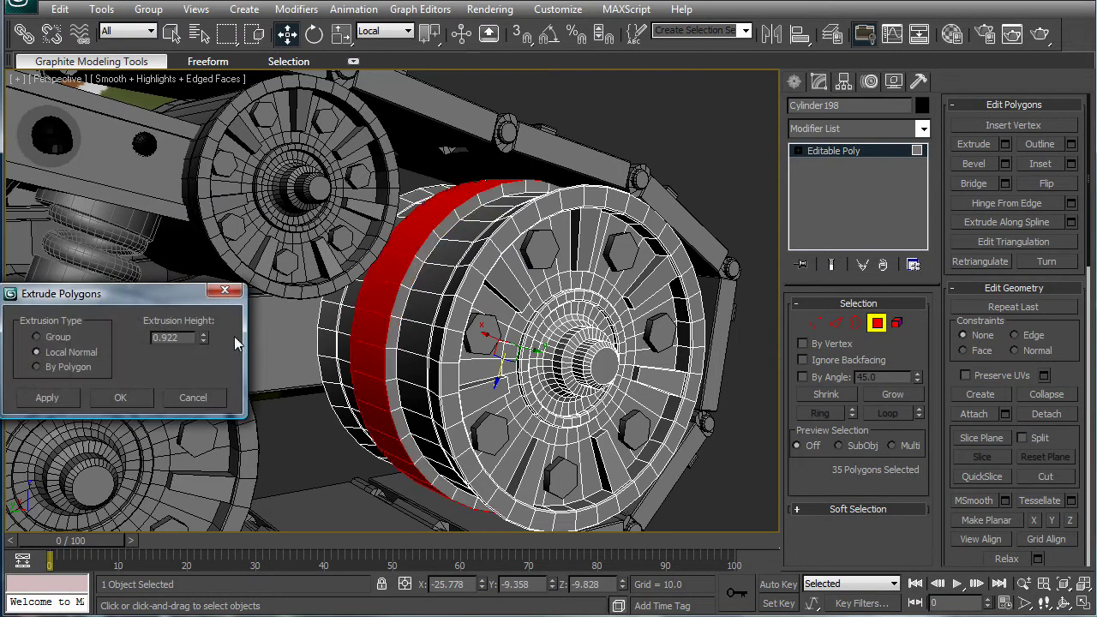
drag(205, 342, 124, 435)
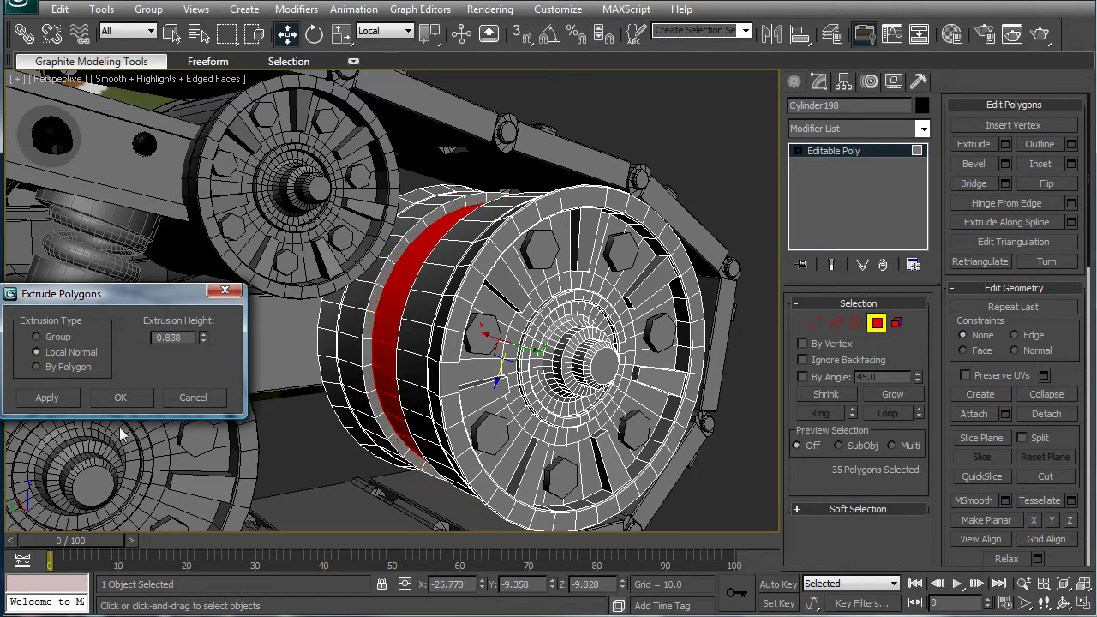
key(Return)
Chamfer the groove's outer border edges by 0.1 with one segment, leaving the wheel deselected.
shift+click(836, 324)
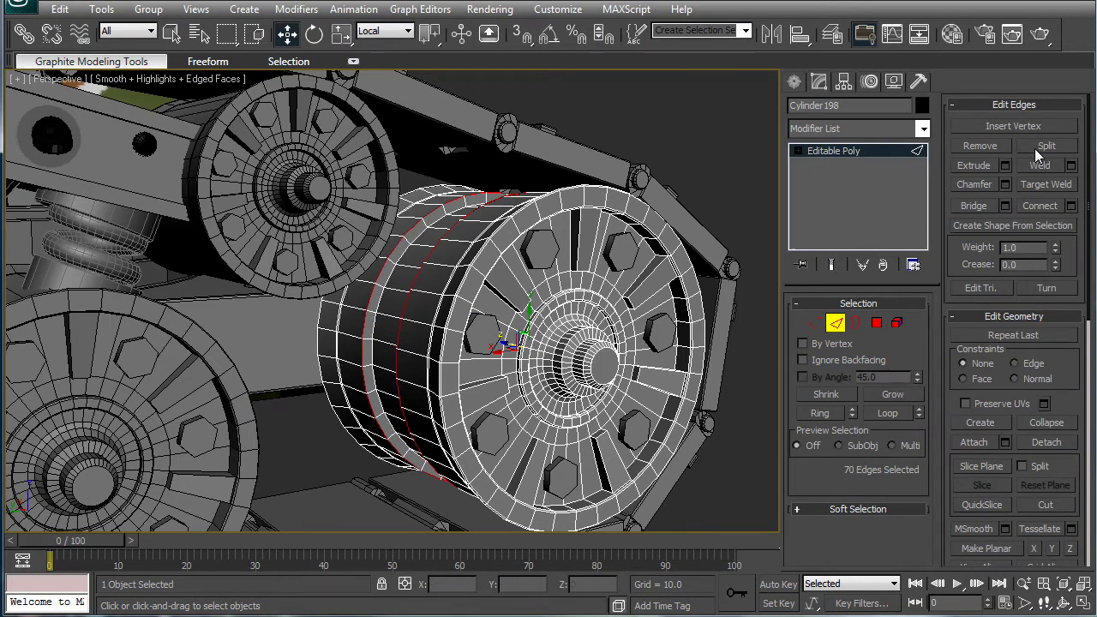
click(1005, 184)
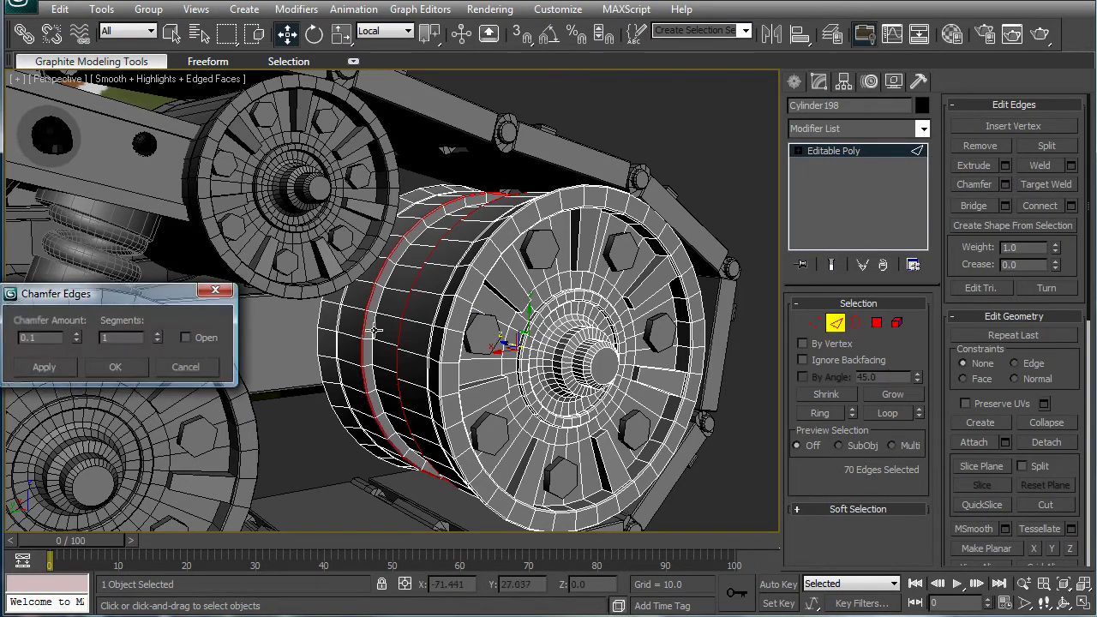
click(116, 376)
click(811, 151)
click(733, 130)
Select every object in the scene and assign the first sample material from the Material Editor to the selection.
scroll(616, 189, down, 6)
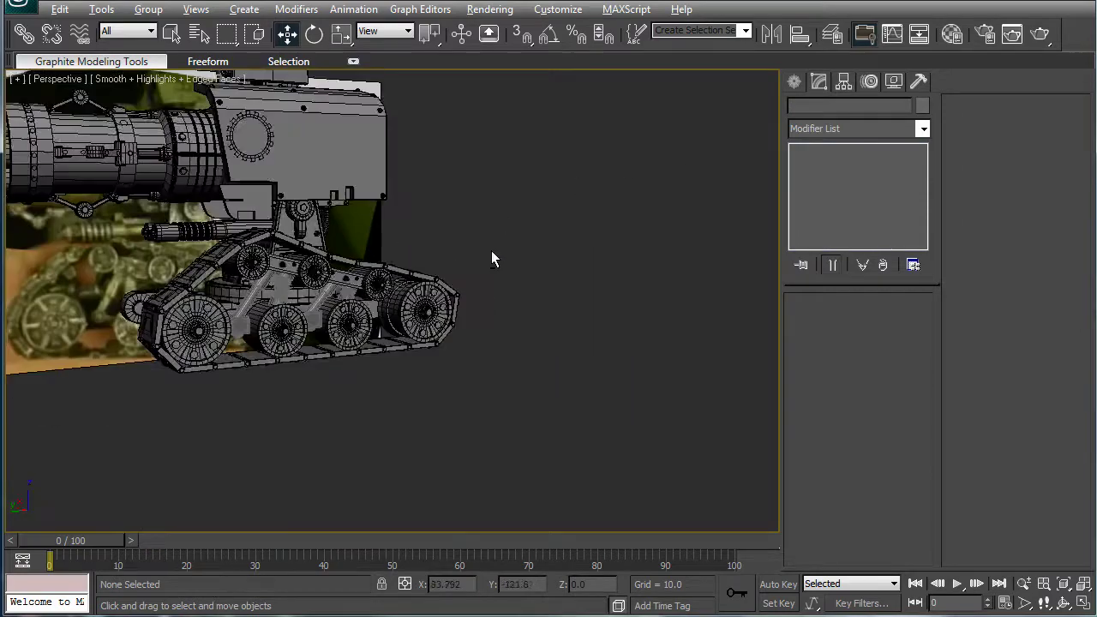
alt+middle_drag(491, 252, 486, 274)
scroll(485, 280, up, 6)
key(ctrl+a)
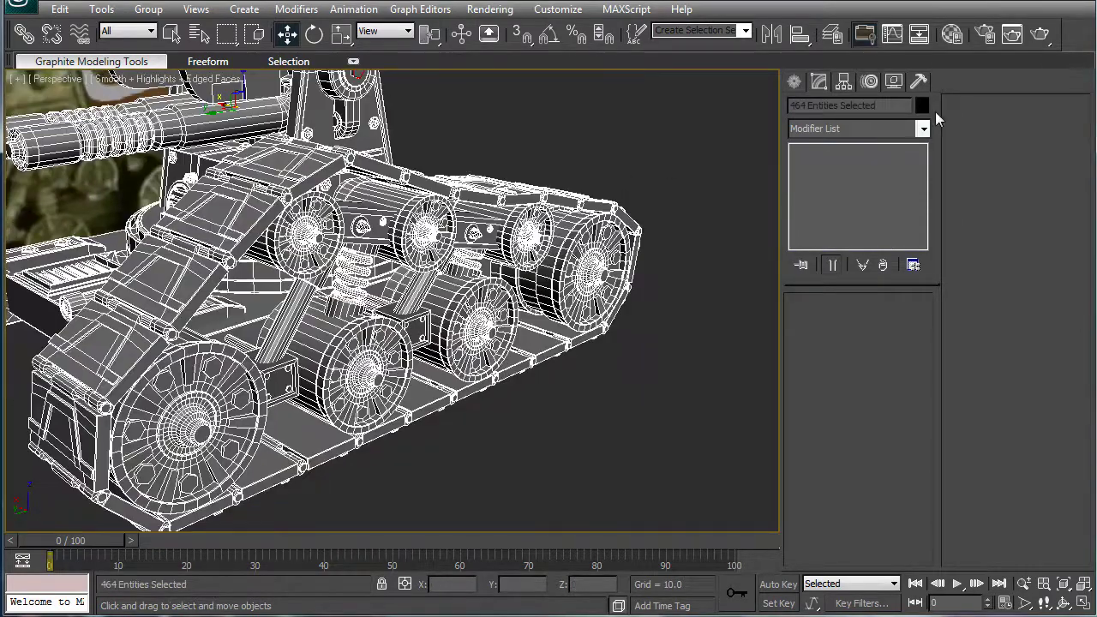
click(951, 43)
drag(147, 54, 469, 375)
click(404, 3)
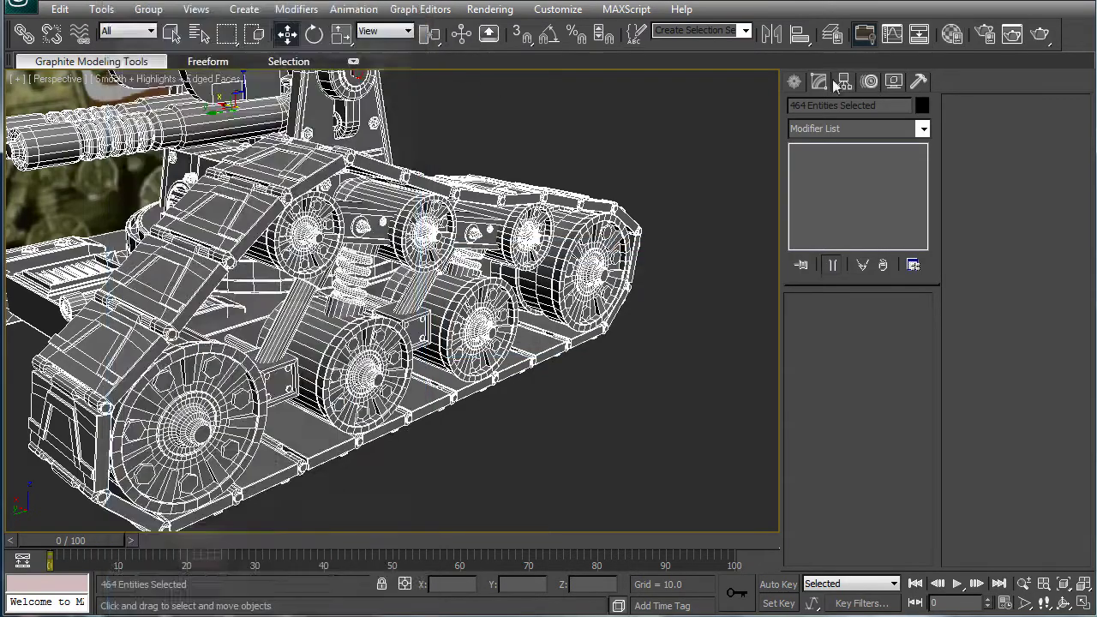
Set the object color of all selected objects to black, then clear the selection.
click(921, 105)
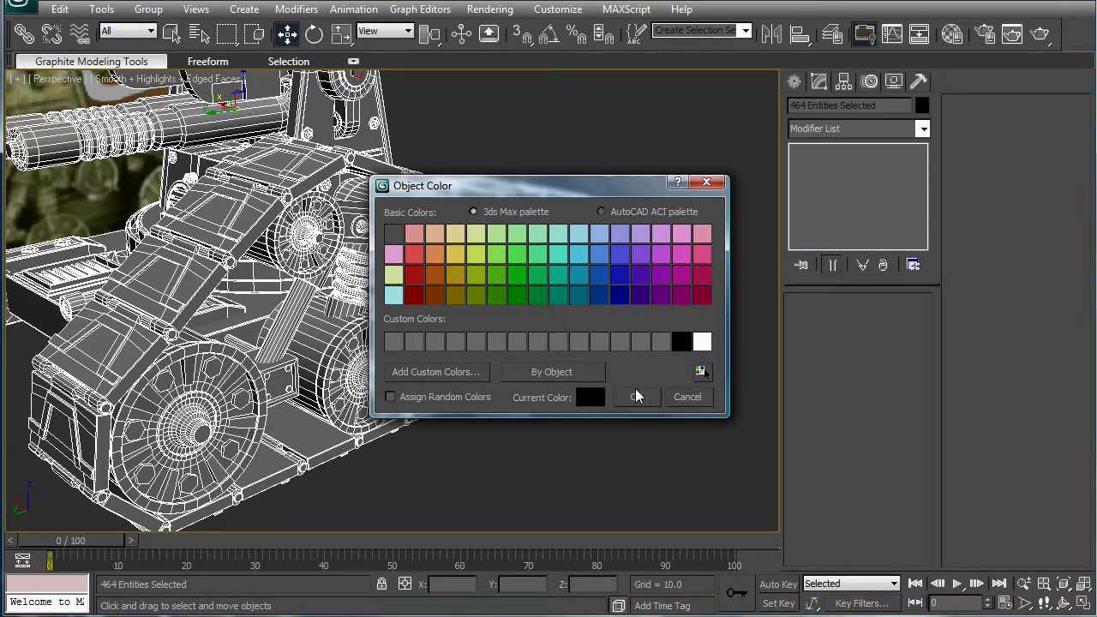
click(635, 396)
click(577, 389)
Examine the wheels, struts and springs from several angles and compare them with the reference photo thunderfire cannon view 2.jpg.
scroll(572, 377, up, 10)
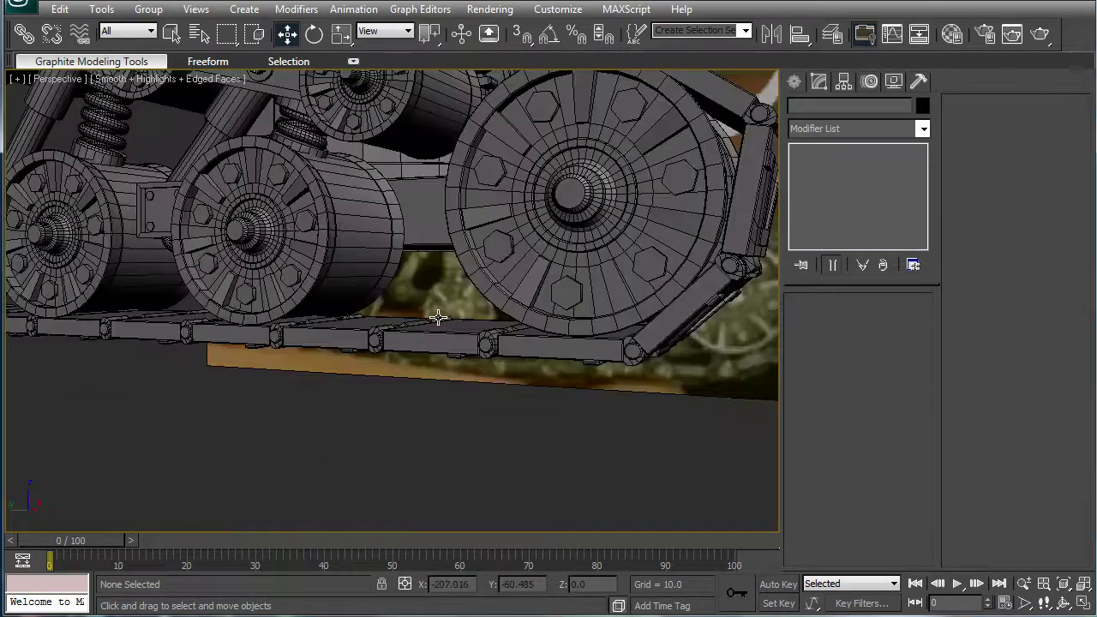
mouse_move(438, 318)
alt+middle_down()
mouse_move(421, 343)
mouse_move(480, 325)
mouse_move(421, 315)
alt+middle_up()
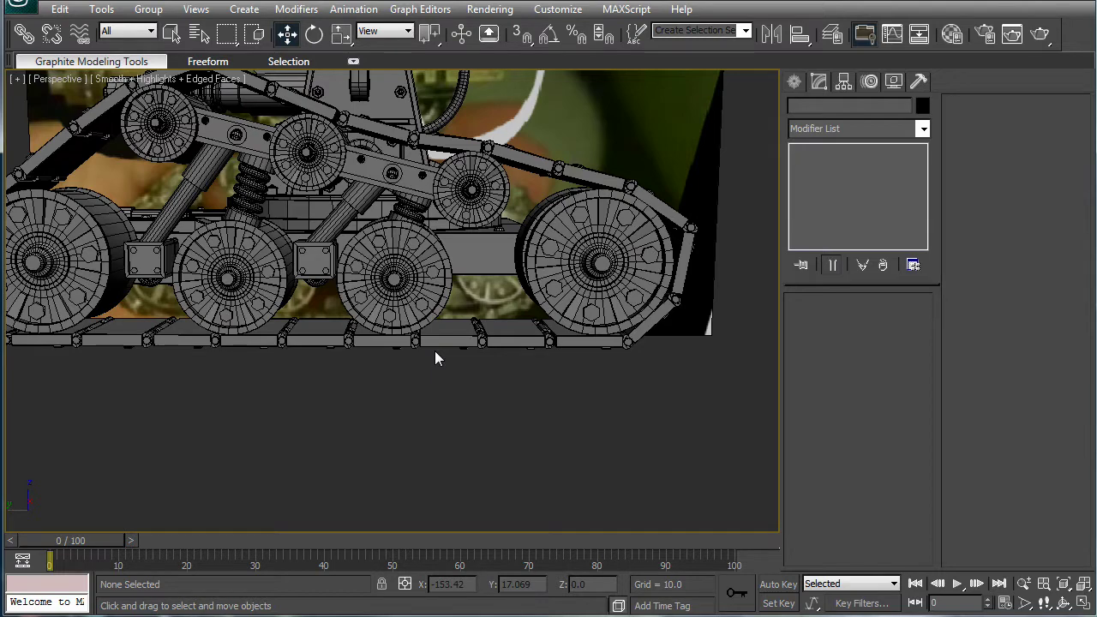
scroll(506, 367, up, 4)
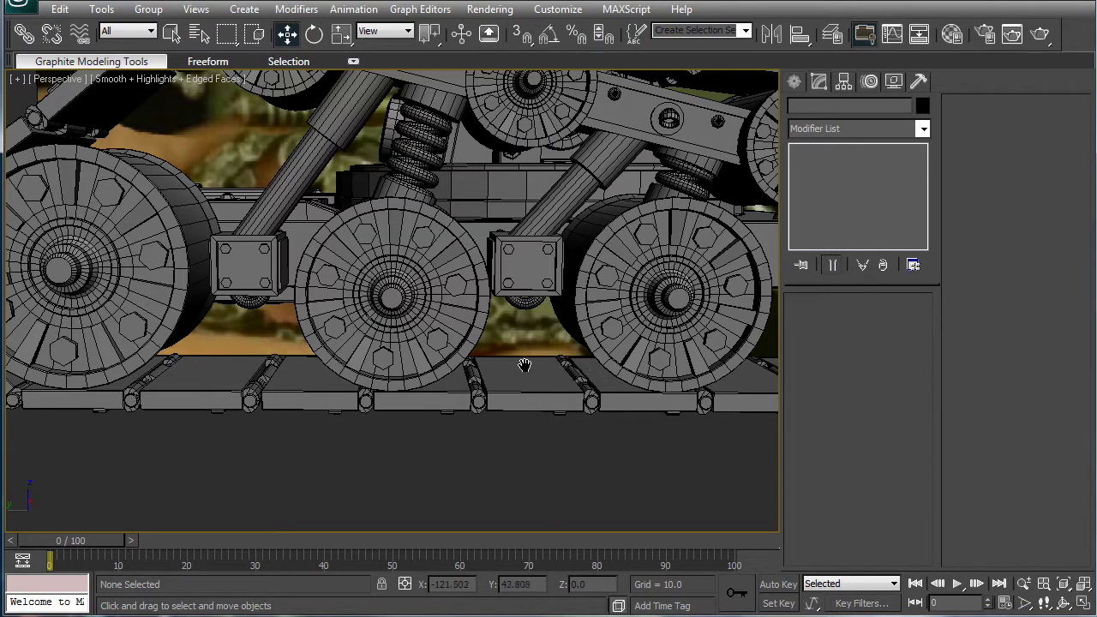
scroll(524, 366, down, 6)
alt+middle_drag(505, 312, 557, 356)
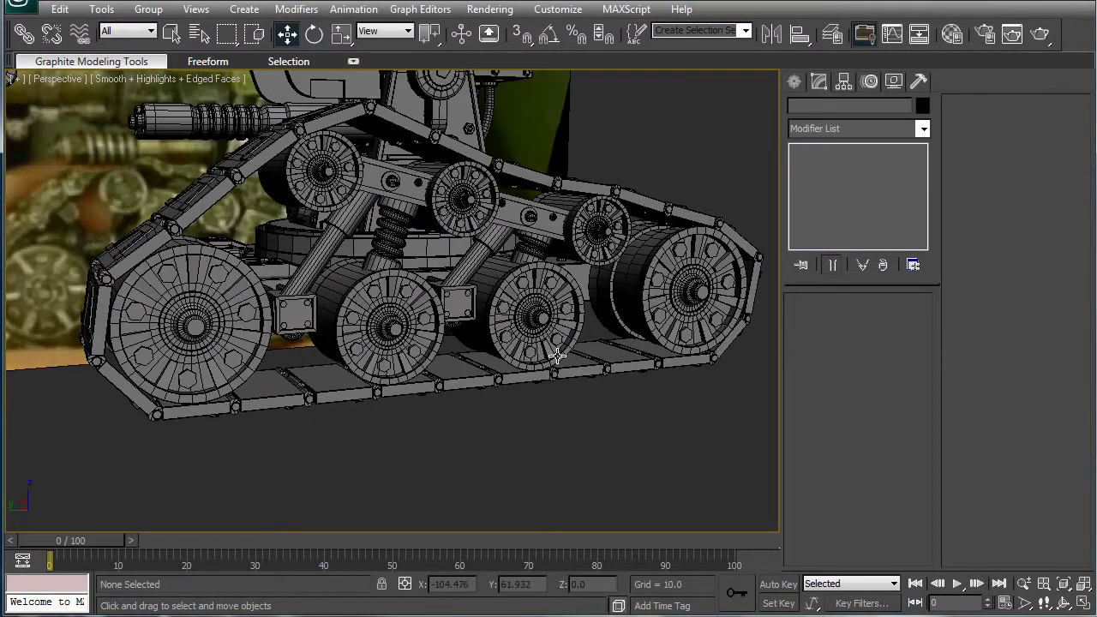
drag(1096, 126, 571, 126)
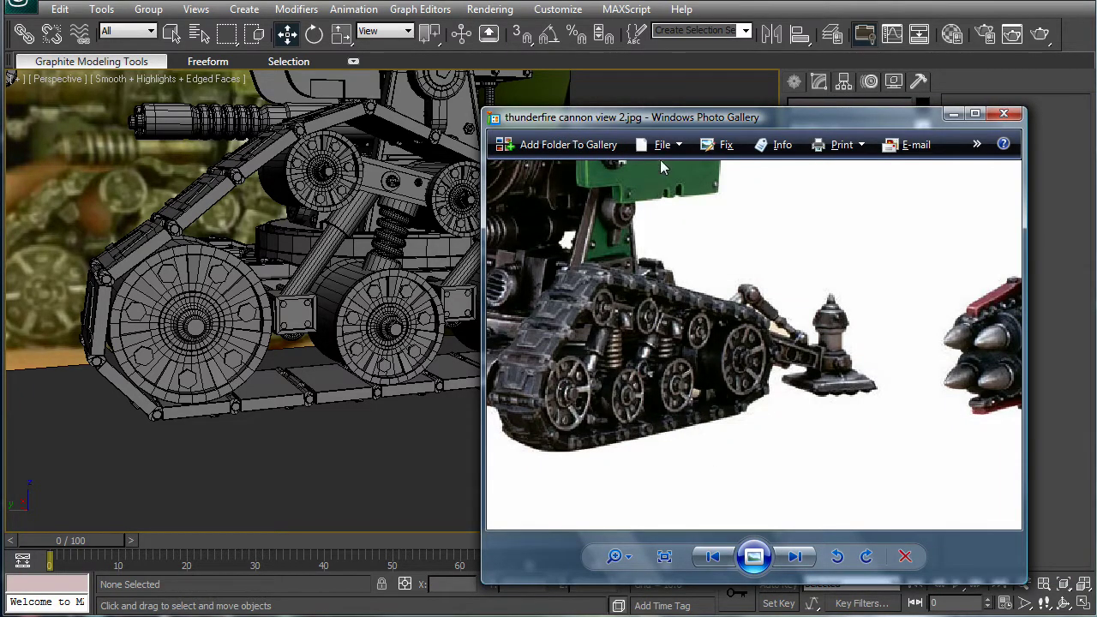
key(alt+Tab)
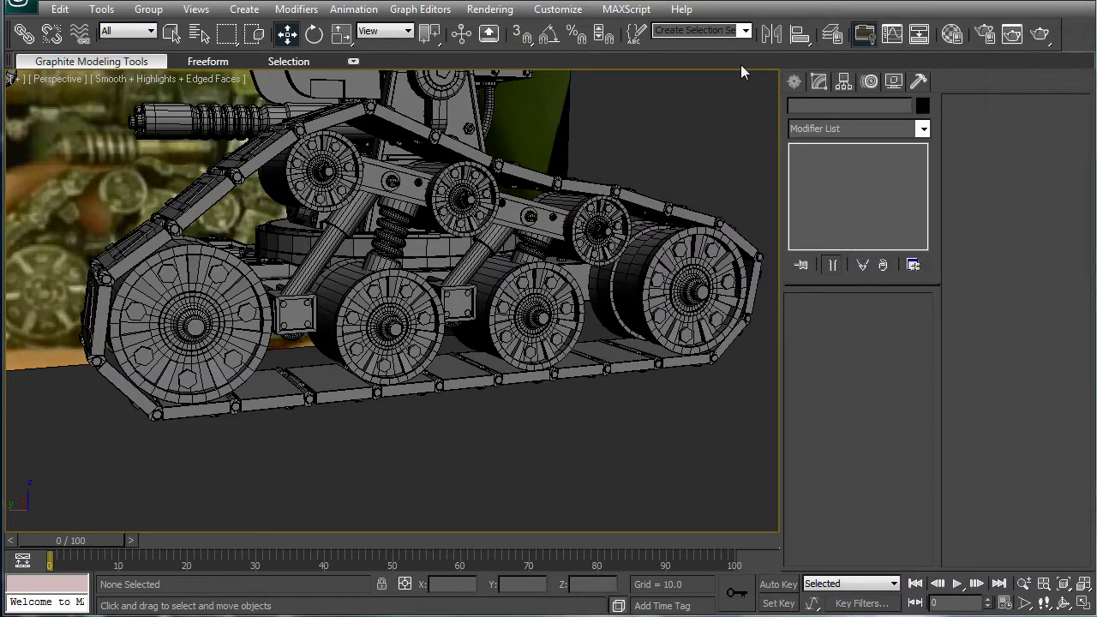
scroll(385, 287, up, 4)
alt+middle_drag(368, 291, 526, 310)
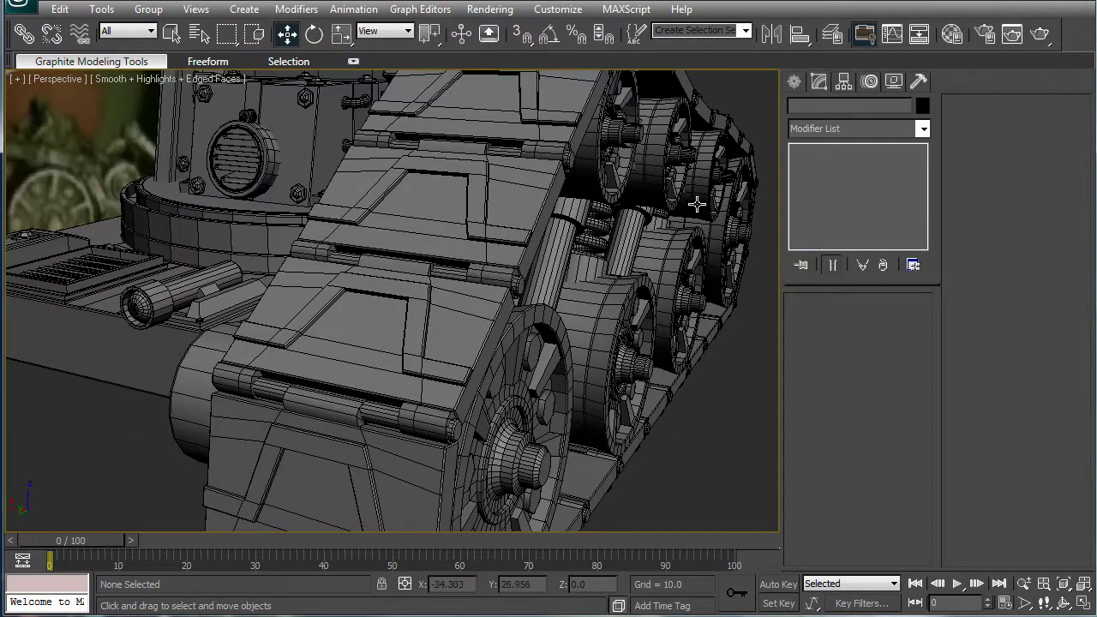
alt+middle_drag(696, 204, 594, 220)
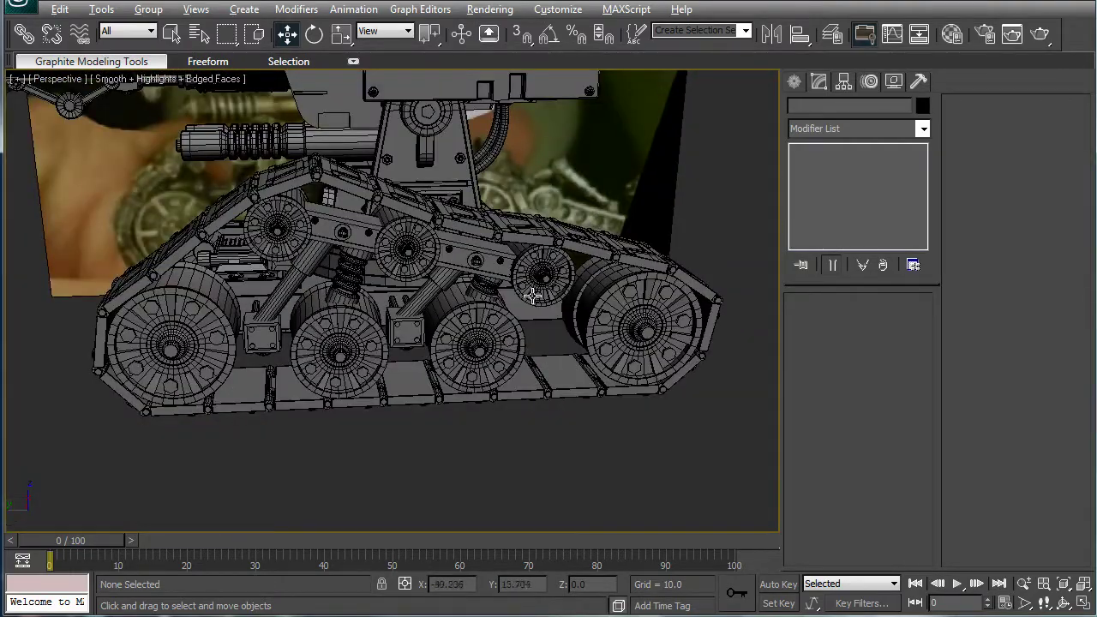
Select the complete track assembly with its wheels, suspension and axle stubs in the top view.
alt+middle_drag(532, 295, 593, 321)
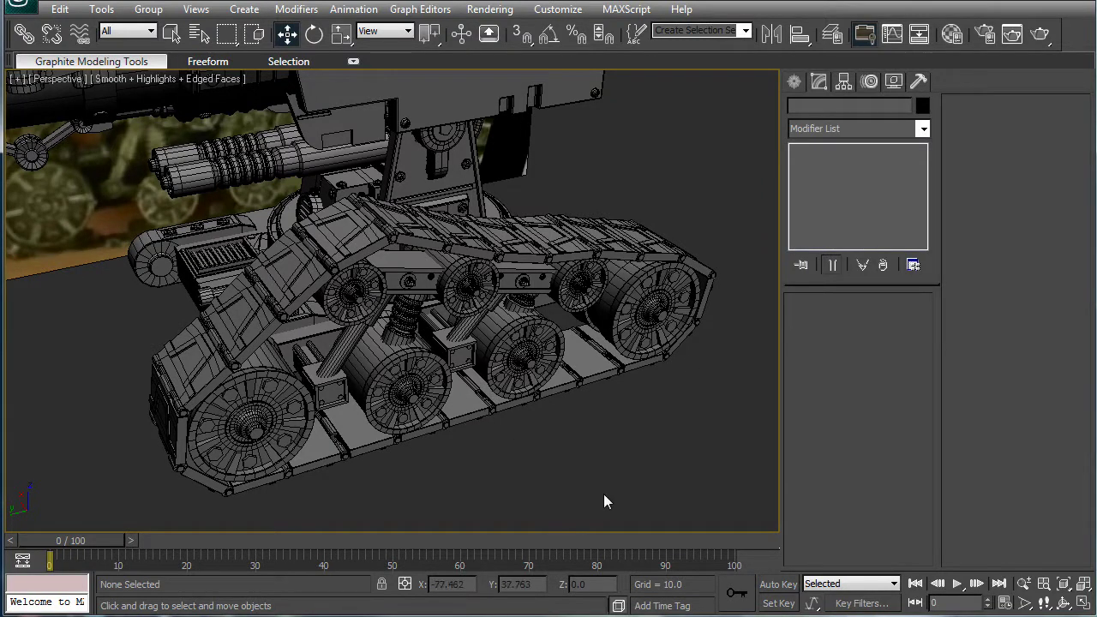
alt+middle_drag(350, 277, 425, 261)
scroll(520, 269, down, 4)
key(t)
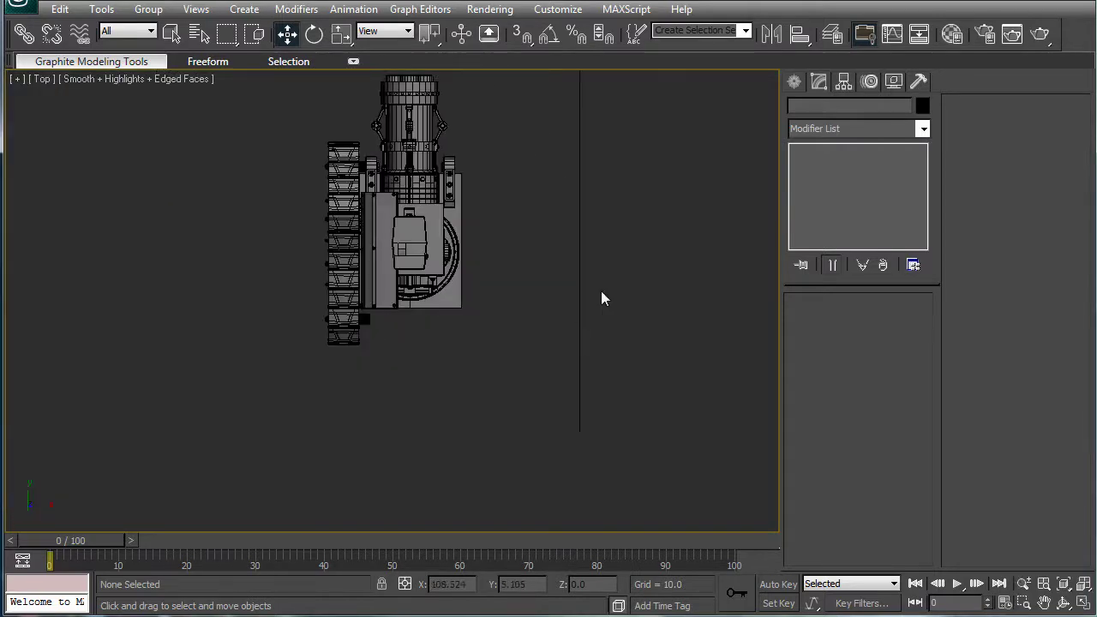
scroll(446, 287, up, 4)
middle_drag(310, 203, 406, 315)
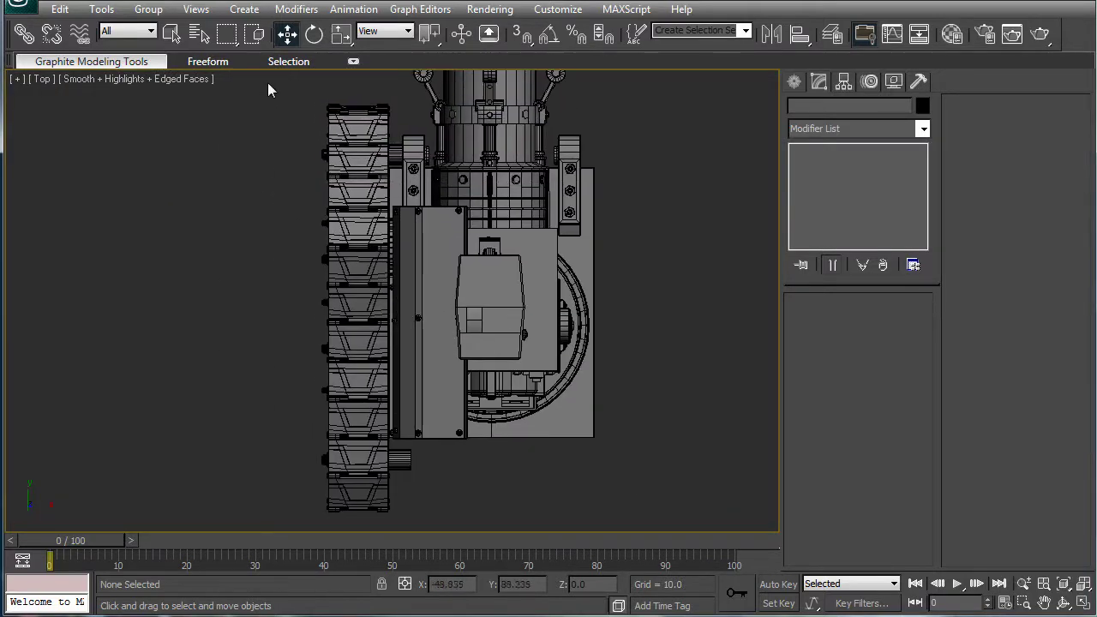
drag(392, 524, 380, 537)
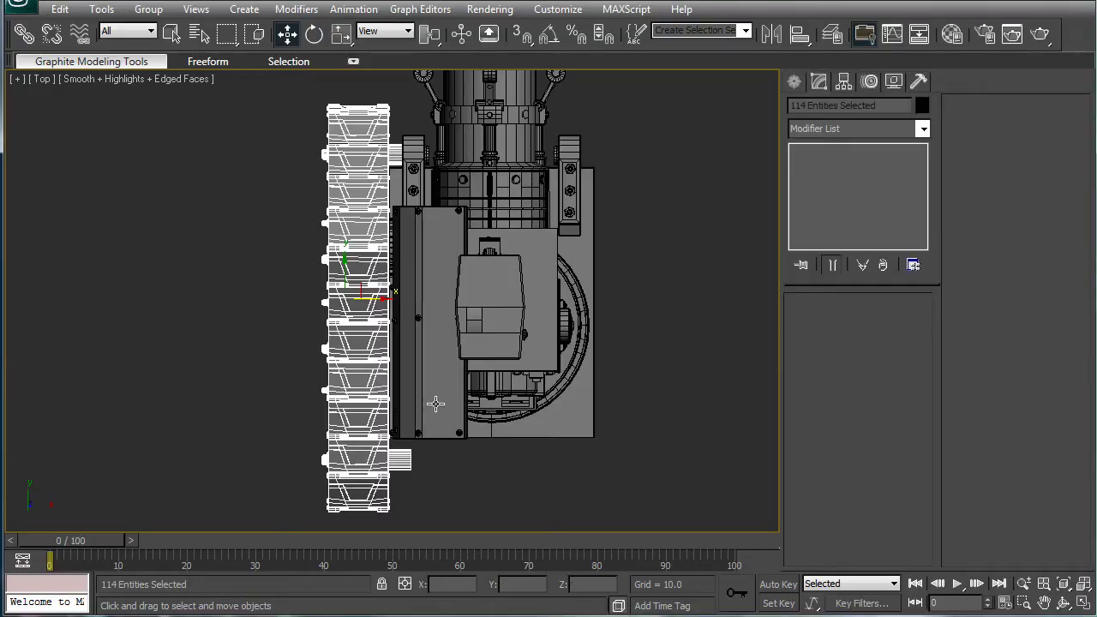
Try to move the selected track assembly sideways along X in the perspective view, and undo the move.
key(p)
scroll(457, 360, down, 3)
middle_drag(414, 365, 621, 233)
scroll(589, 266, up, 6)
alt+middle_drag(342, 291, 486, 320)
scroll(605, 353, down, 3)
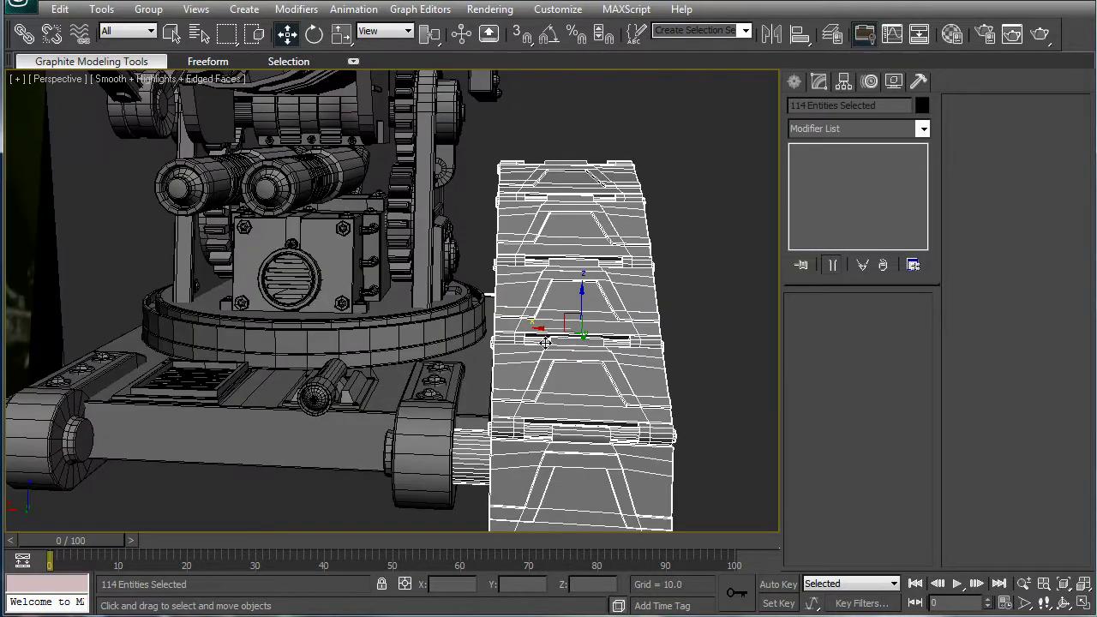
drag(543, 330, 671, 321)
key(ctrl+z)
Duplicate the selected track assembly along X to the opposite side of the chassis in the front view.
middle_drag(467, 332, 495, 332)
key(f)
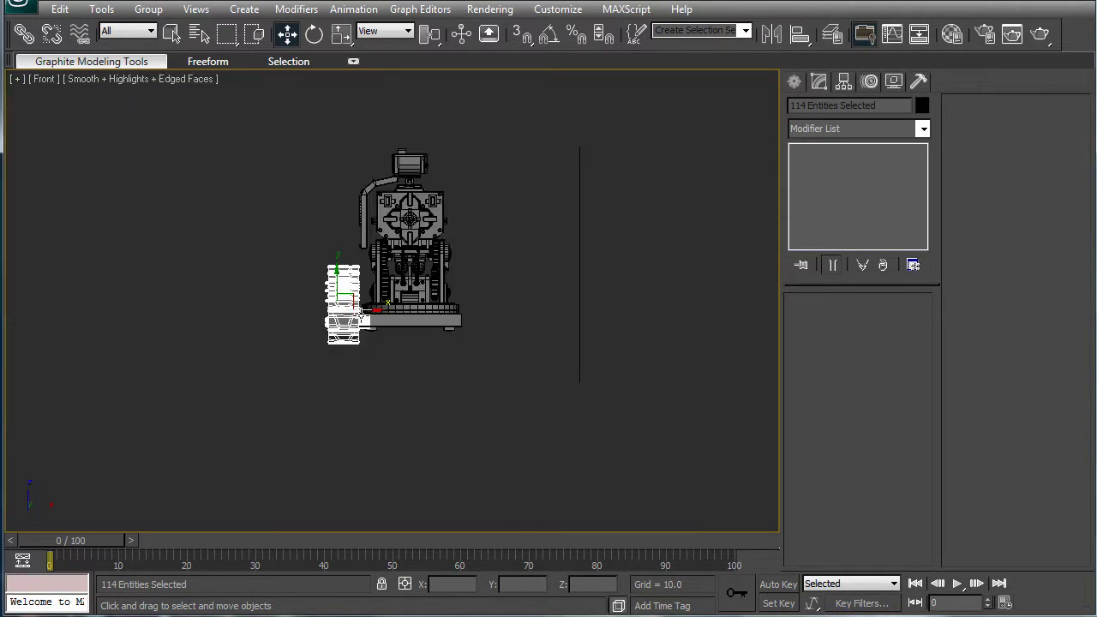
scroll(284, 341, up, 5)
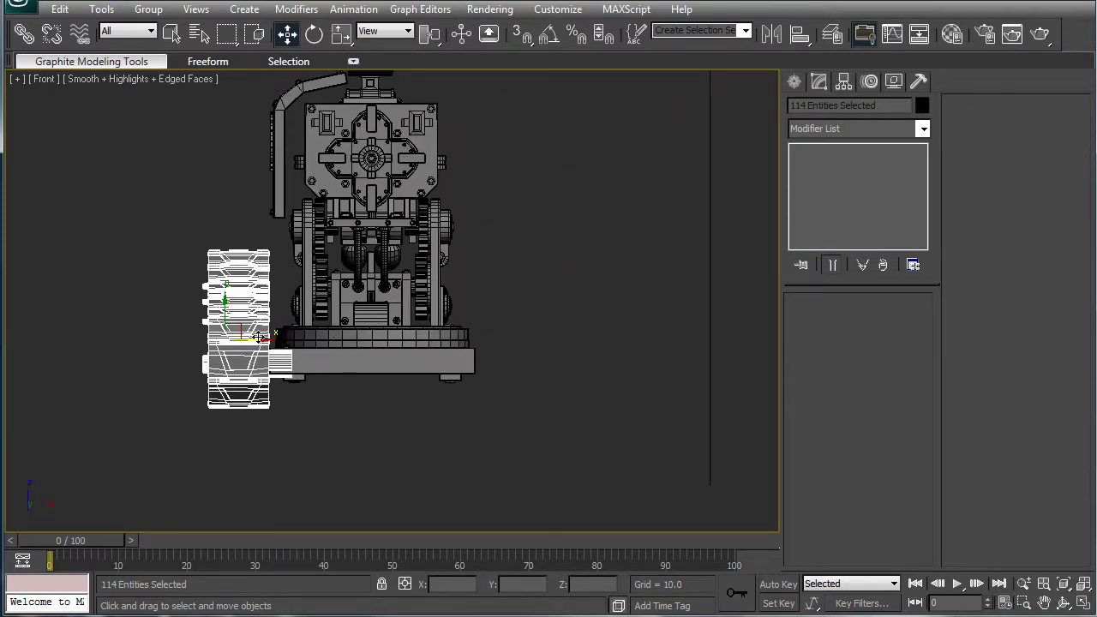
shift+drag(258, 336, 576, 331)
click(546, 372)
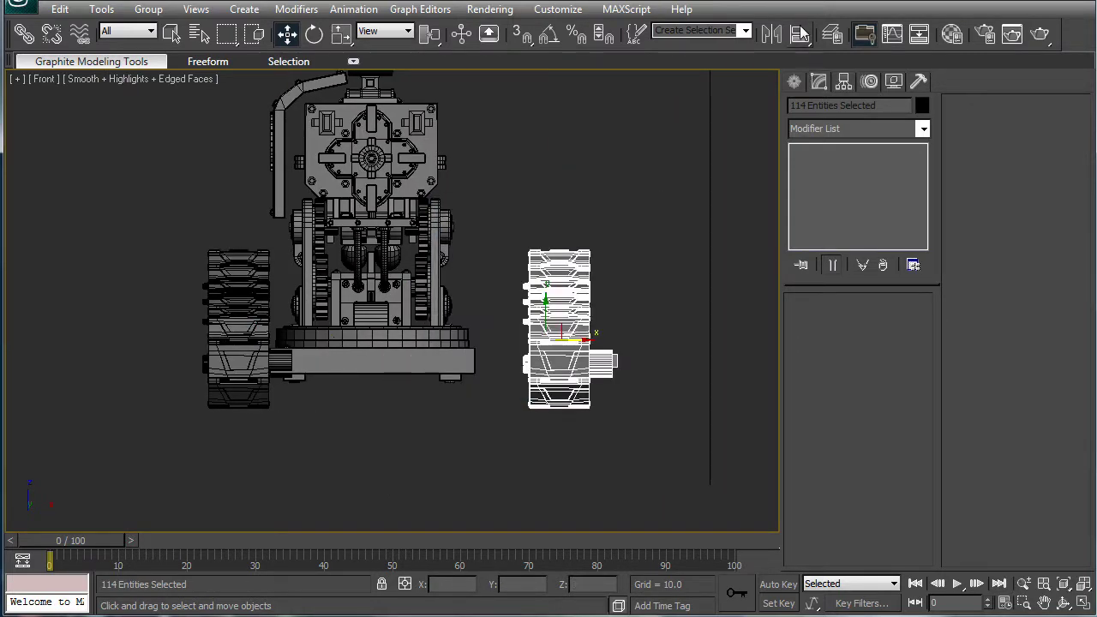
Mirror the duplicated track assembly across the X axis and move it inward until its axle stub overlaps the chassis end.
click(798, 32)
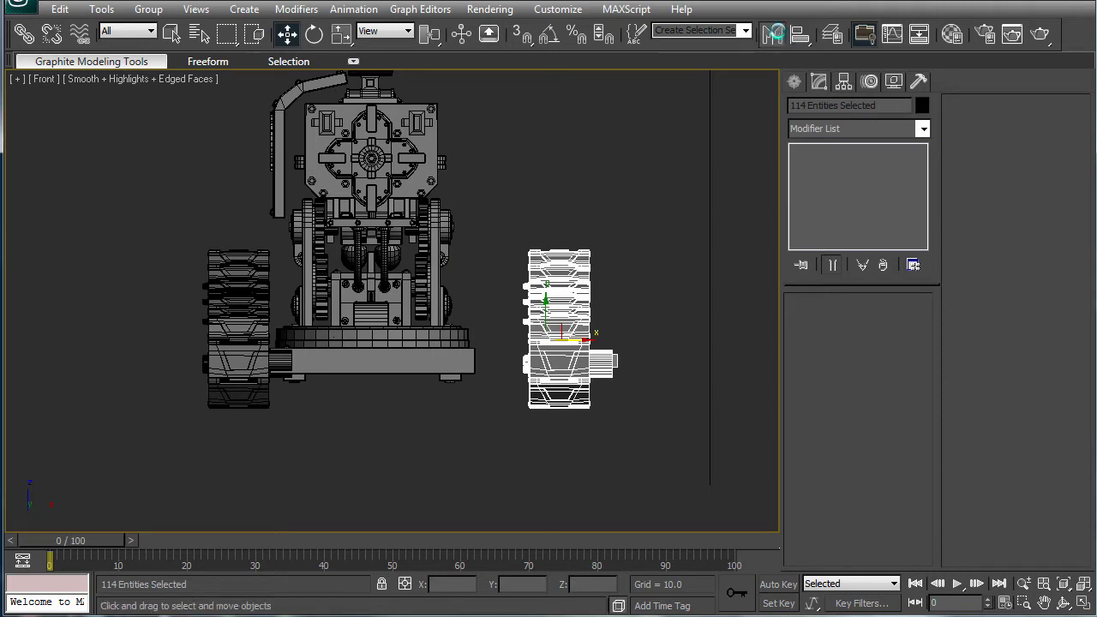
click(770, 33)
click(512, 420)
scroll(547, 341, up, 3)
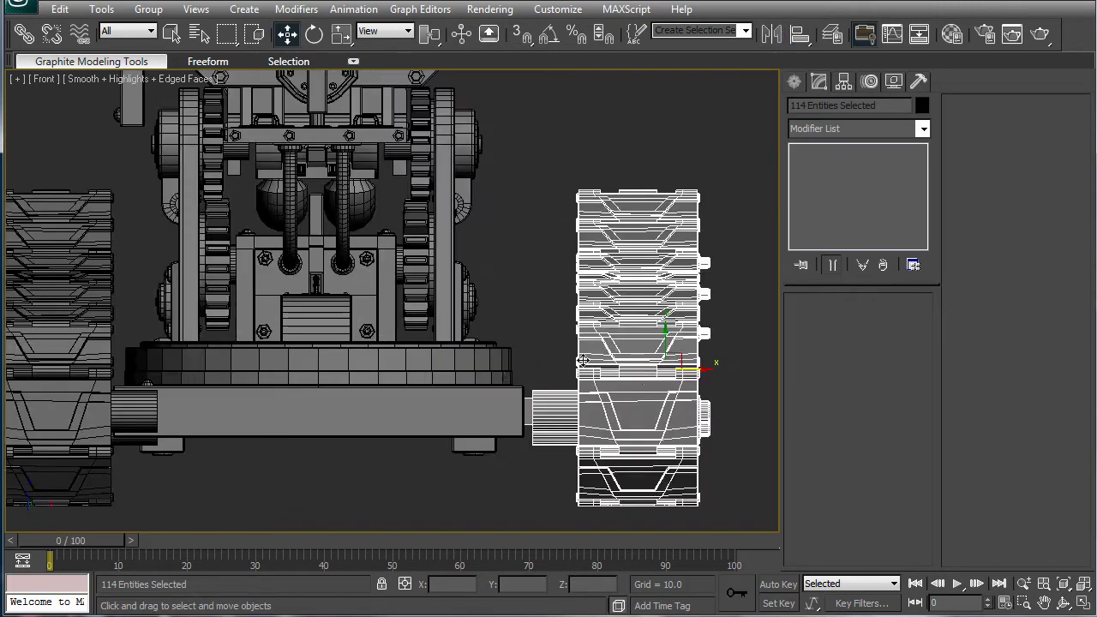
drag(704, 370, 654, 366)
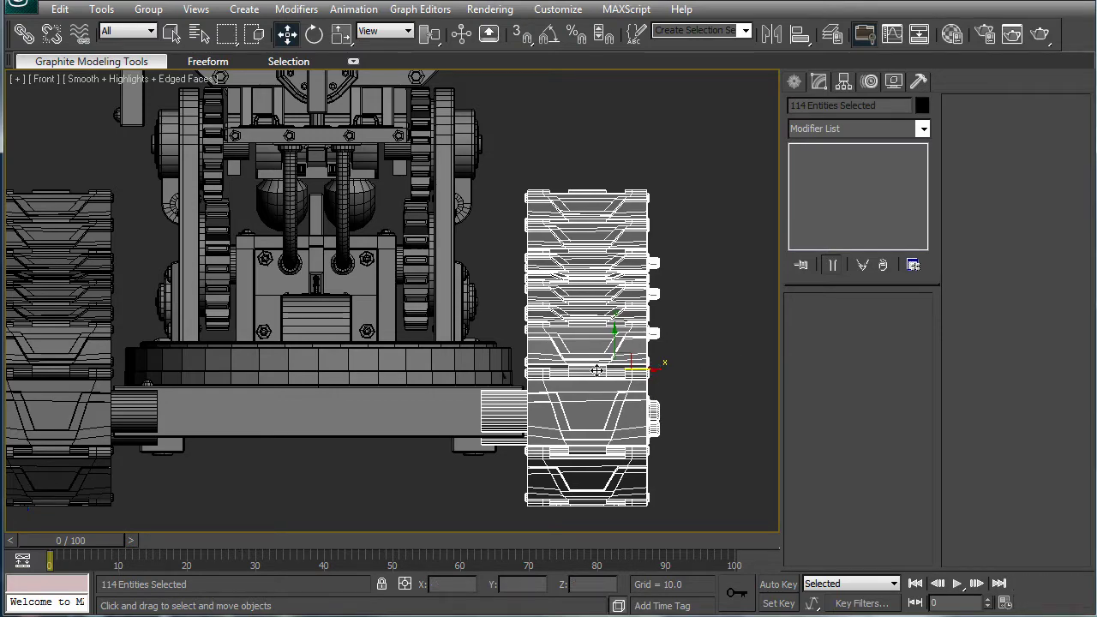
Examine both track assemblies and the side armour plate on the cannon from several angles in the perspective view.
key(p)
scroll(428, 383, down, 4)
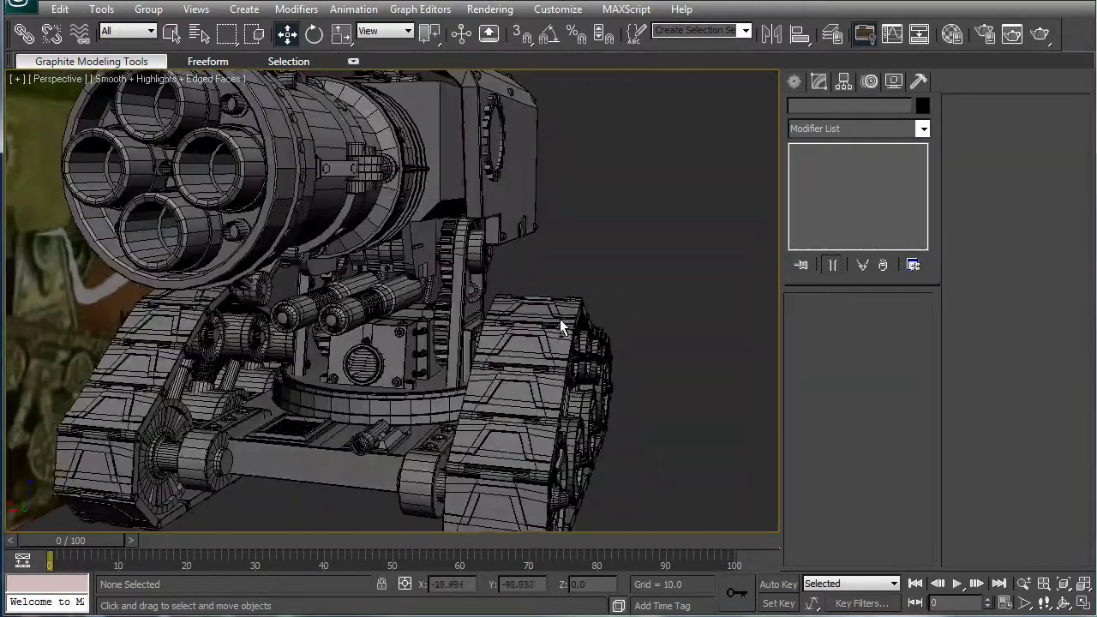
alt+middle_drag(560, 319, 582, 317)
scroll(624, 279, down, 3)
scroll(550, 263, up, 5)
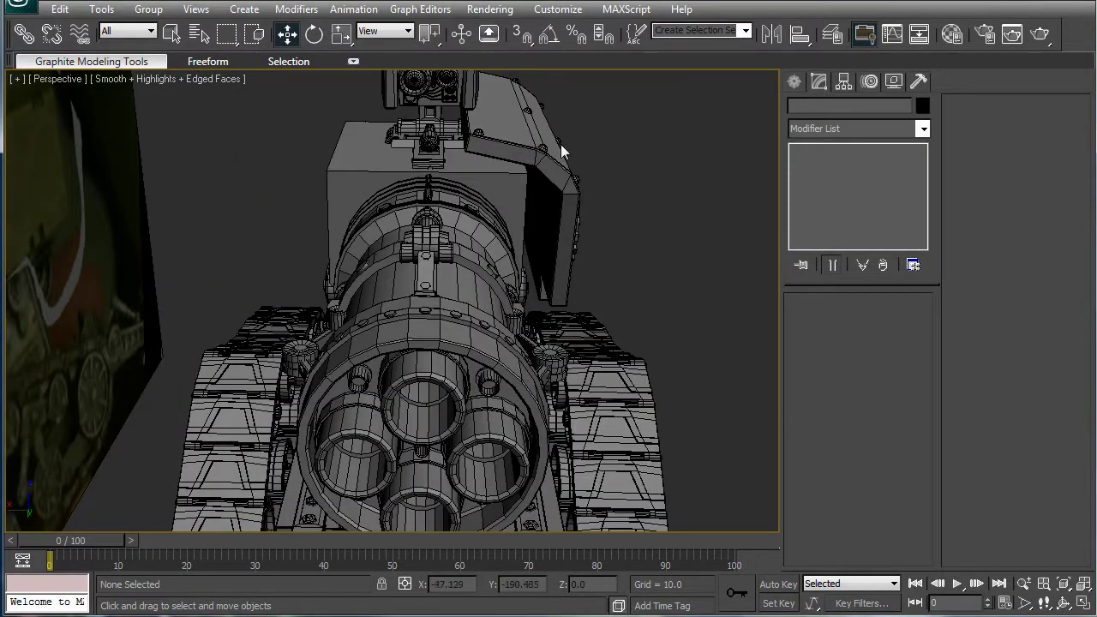
click(534, 140)
key(z)
alt+middle_drag(631, 154, 530, 157)
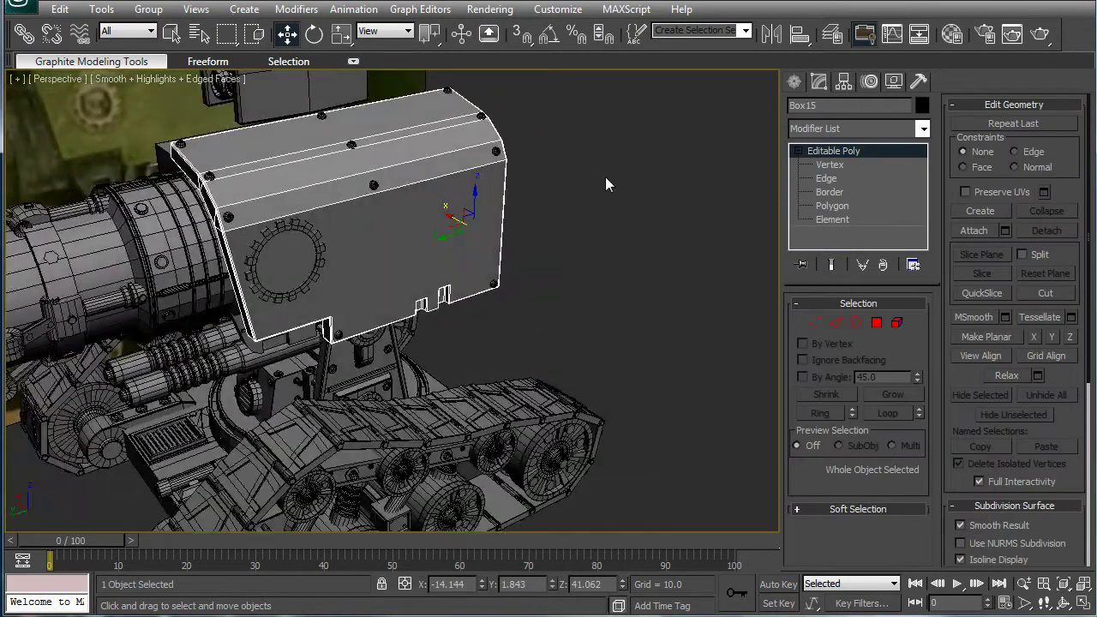
alt+middle_drag(605, 185, 645, 216)
click(645, 216)
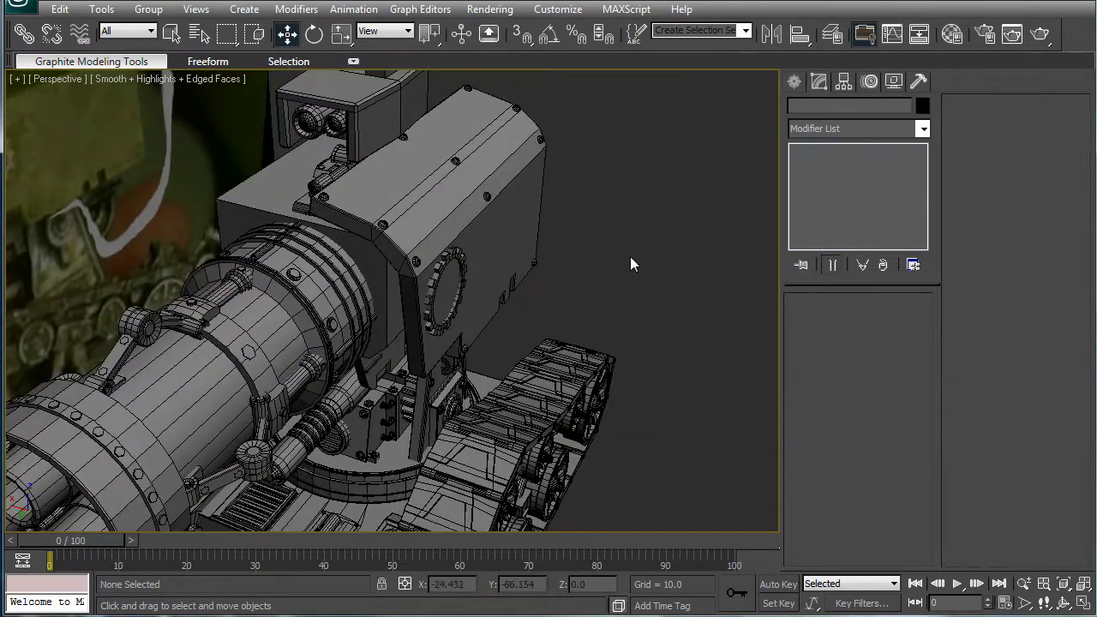
Select the gear ring and all rivets on the side armour plate in the front view, leaving the plate itself out.
key(f)
scroll(462, 243, up, 6)
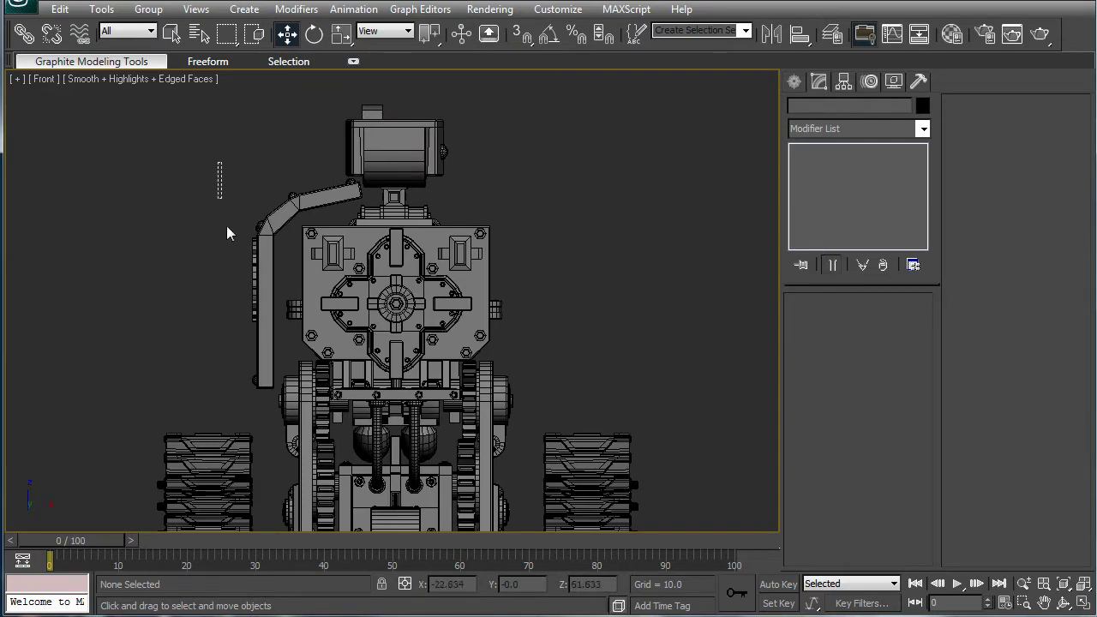
drag(265, 393, 265, 394)
alt+drag(305, 207, 305, 207)
scroll(305, 207, up, 5)
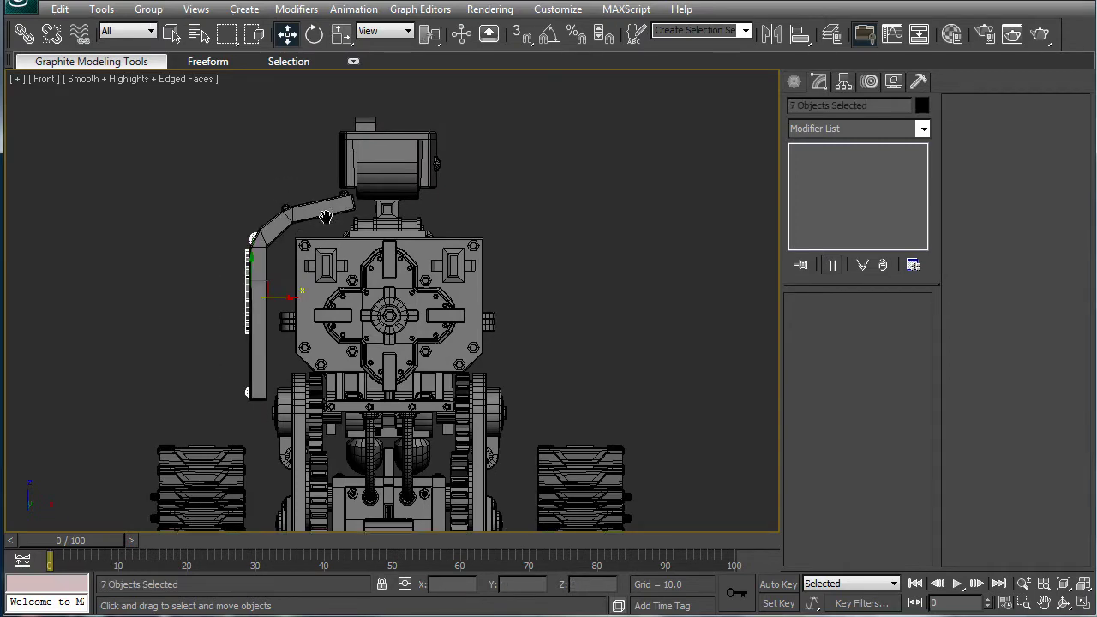
ctrl+drag(46, 112, 133, 196)
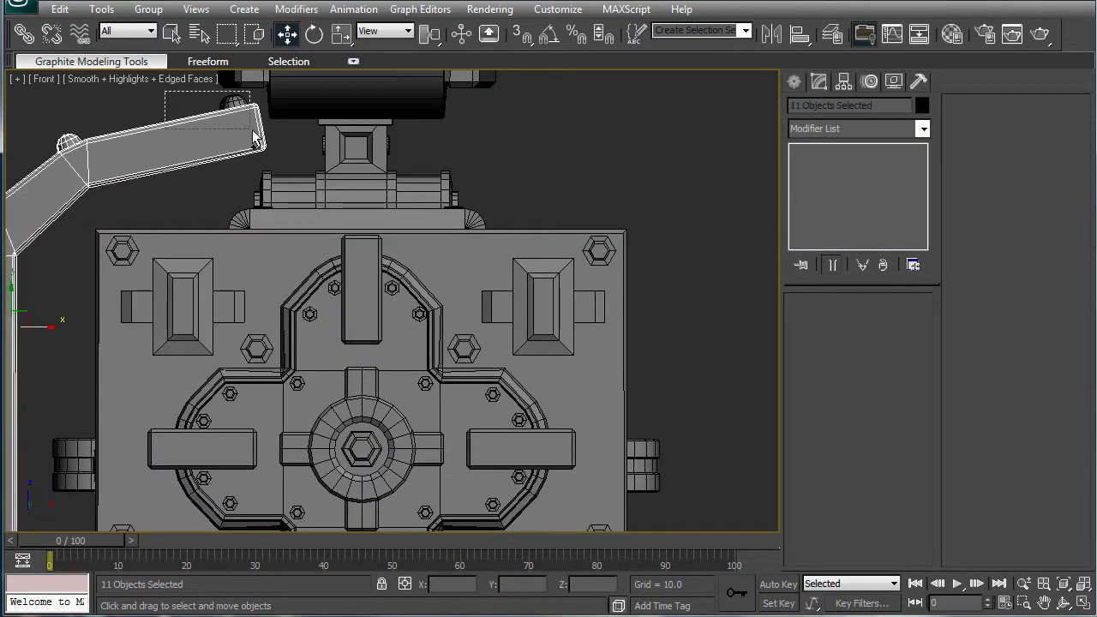
ctrl+drag(254, 137, 253, 137)
Link the selected gear ring and rivets to the side armour plate as their parent, and clear the selection.
scroll(254, 137, down, 5)
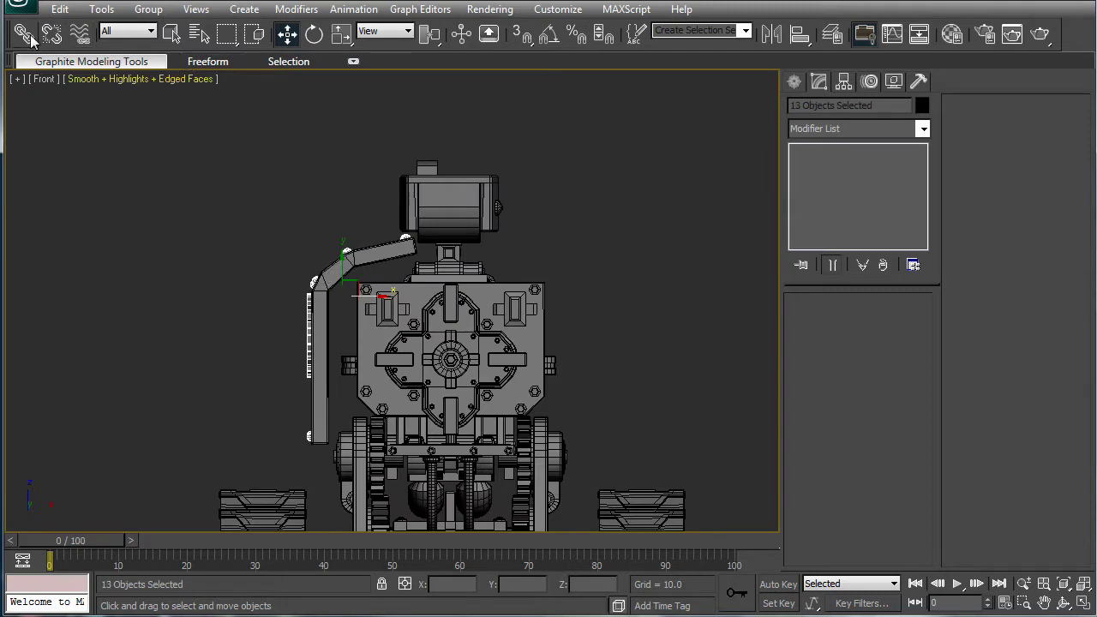
click(24, 34)
drag(313, 281, 343, 267)
click(221, 232)
key(p)
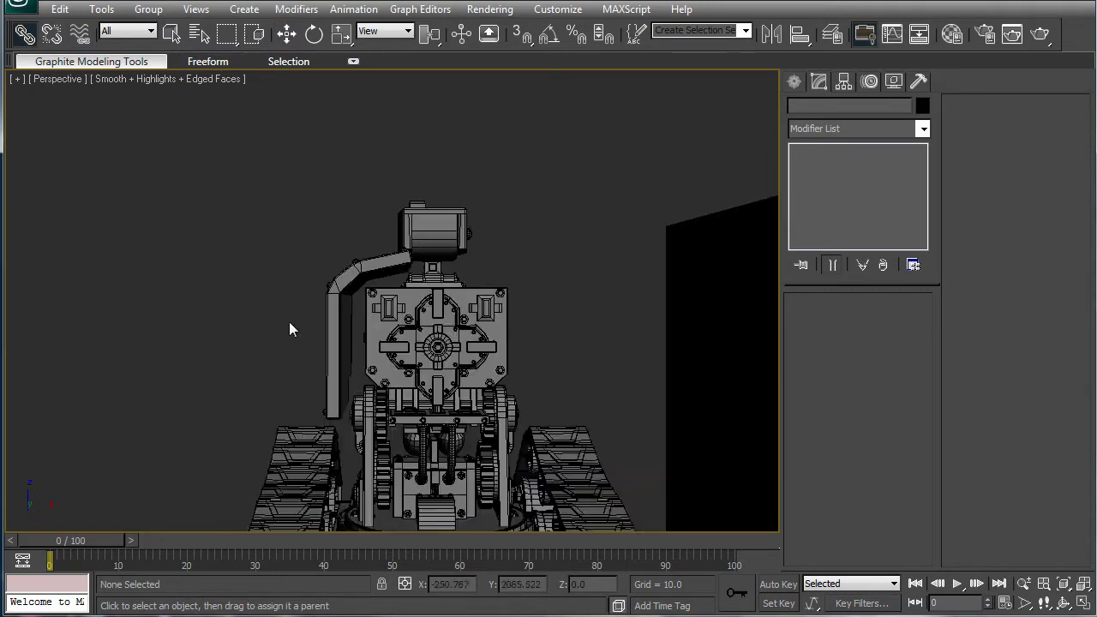
Select the side armour plate together with its gear ring and all its rivets in the perspective view.
alt+middle_drag(289, 325, 681, 370)
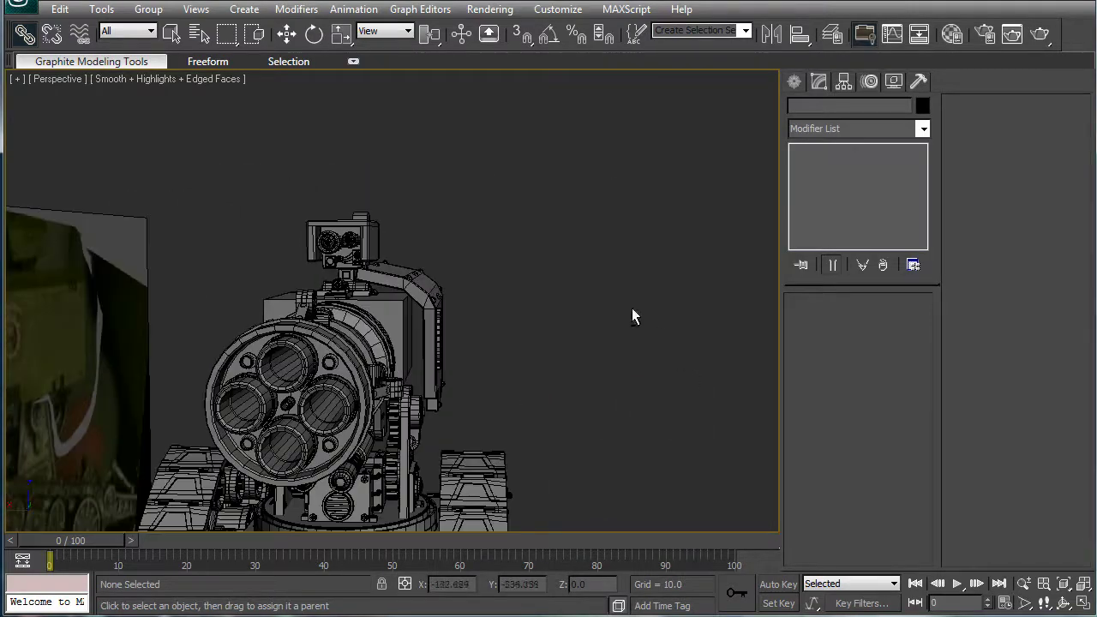
alt+middle_drag(634, 314, 605, 303)
drag(549, 247, 440, 416)
alt+middle_drag(499, 372, 482, 292)
ctrl+drag(433, 268, 430, 267)
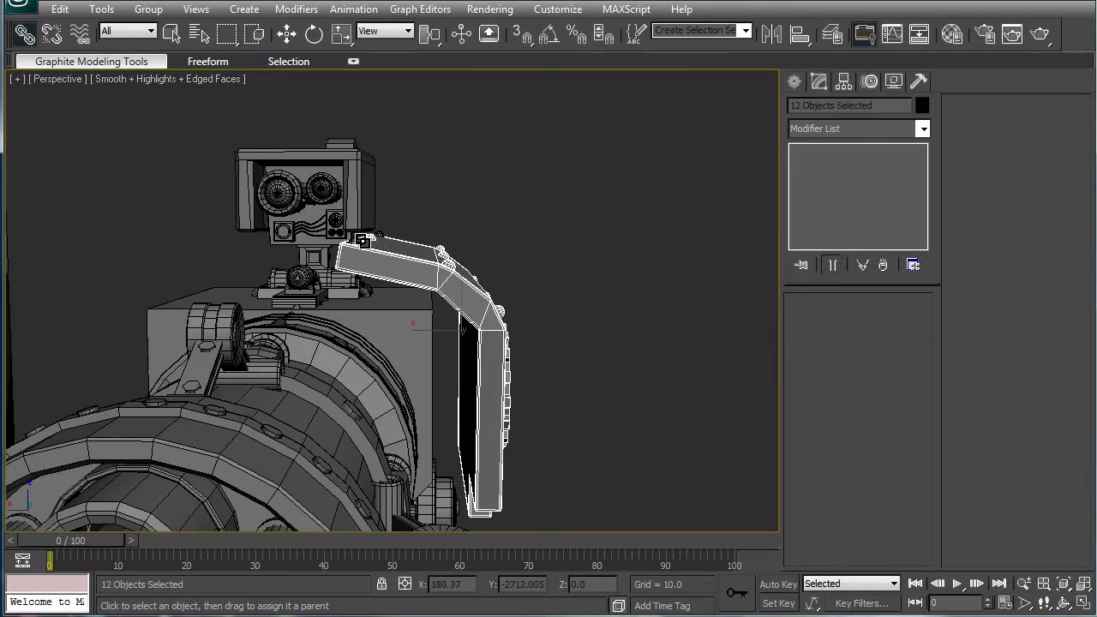
click(172, 32)
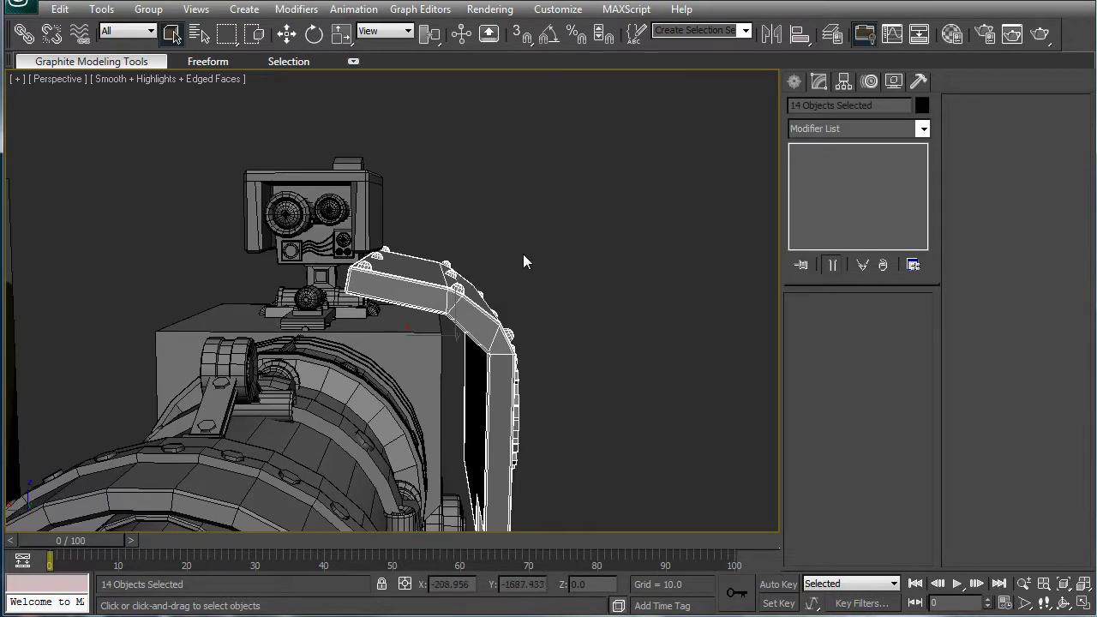
Duplicate the armour plate and its details as one copy along X to the cannon's other side in the front view.
key(f)
scroll(373, 304, up, 5)
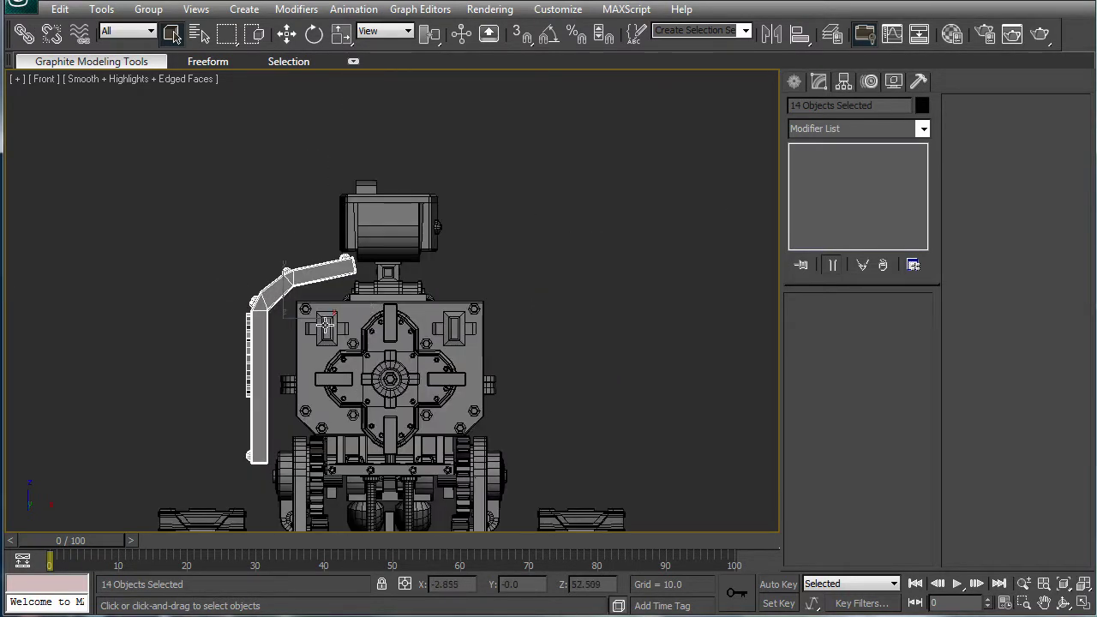
key(w)
shift+drag(316, 324, 612, 323)
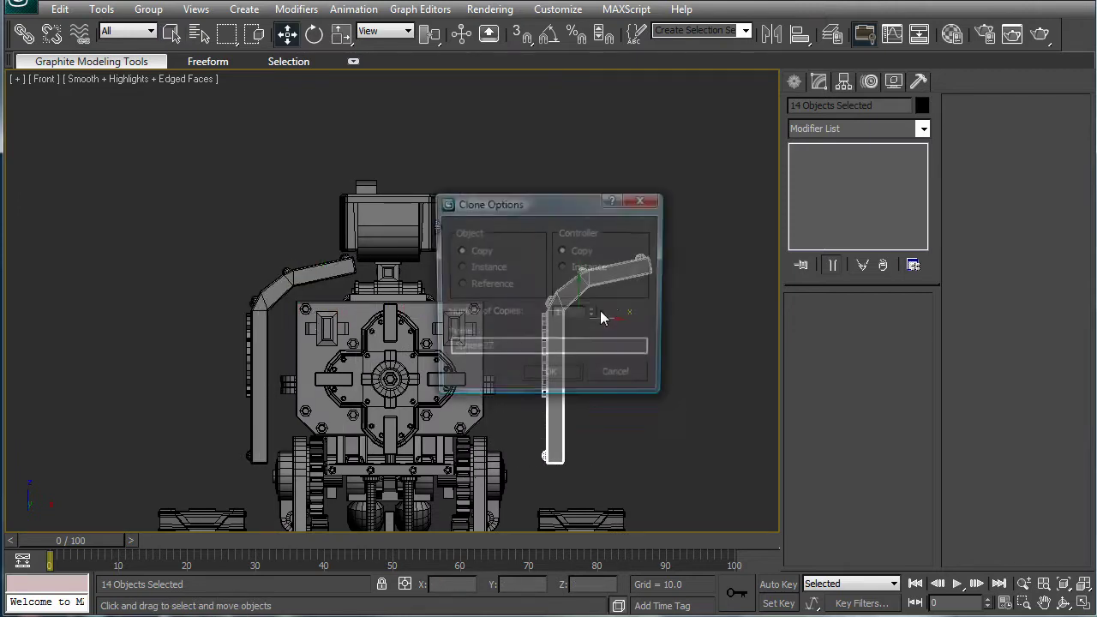
click(548, 373)
Mirror the duplicated armour plate set across X with No Clone, move it inward beside the cannon housing, and deselect it.
click(758, 32)
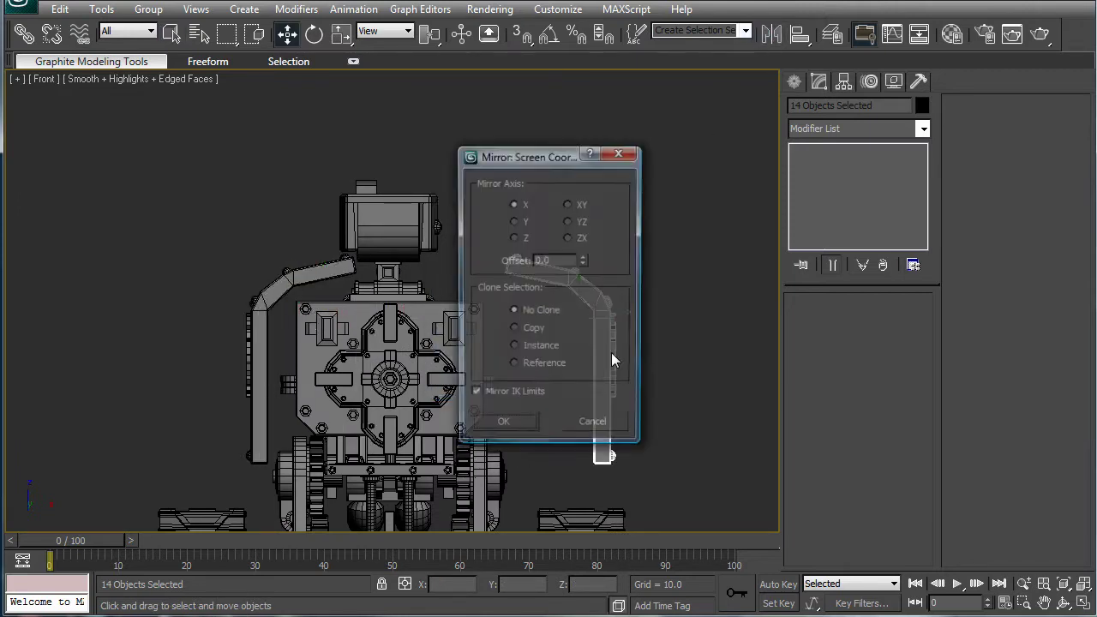
click(510, 424)
drag(591, 322, 511, 333)
click(588, 314)
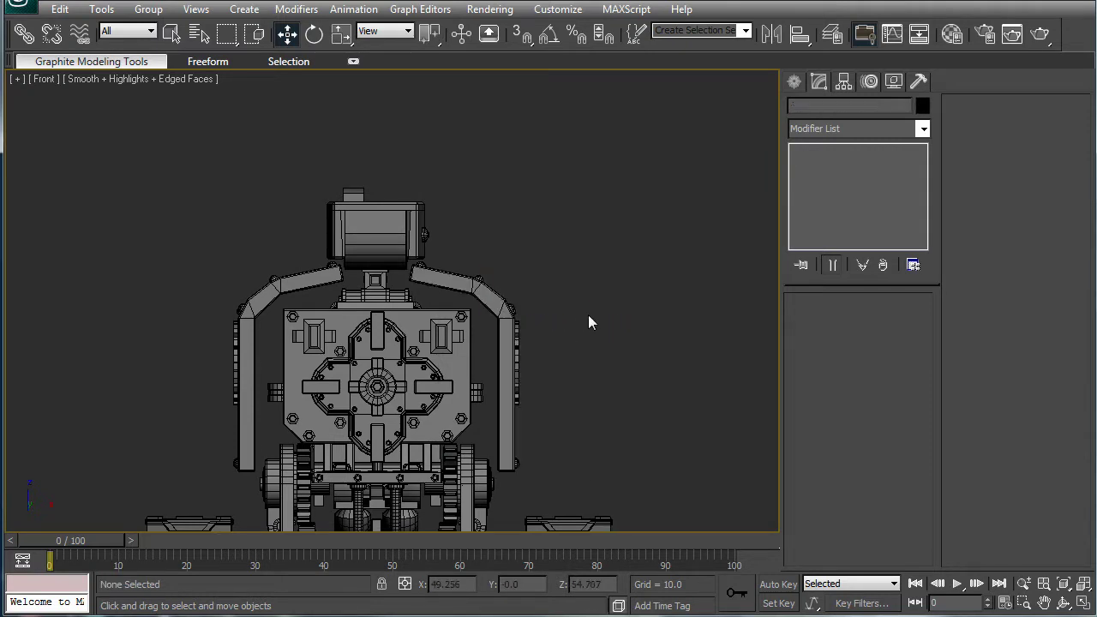
Move the duplicated armour plate outward along X by about 3.13, and shift the original plate outward on its side.
key(p)
scroll(380, 345, down, 3)
alt+middle_drag(380, 345, 604, 400)
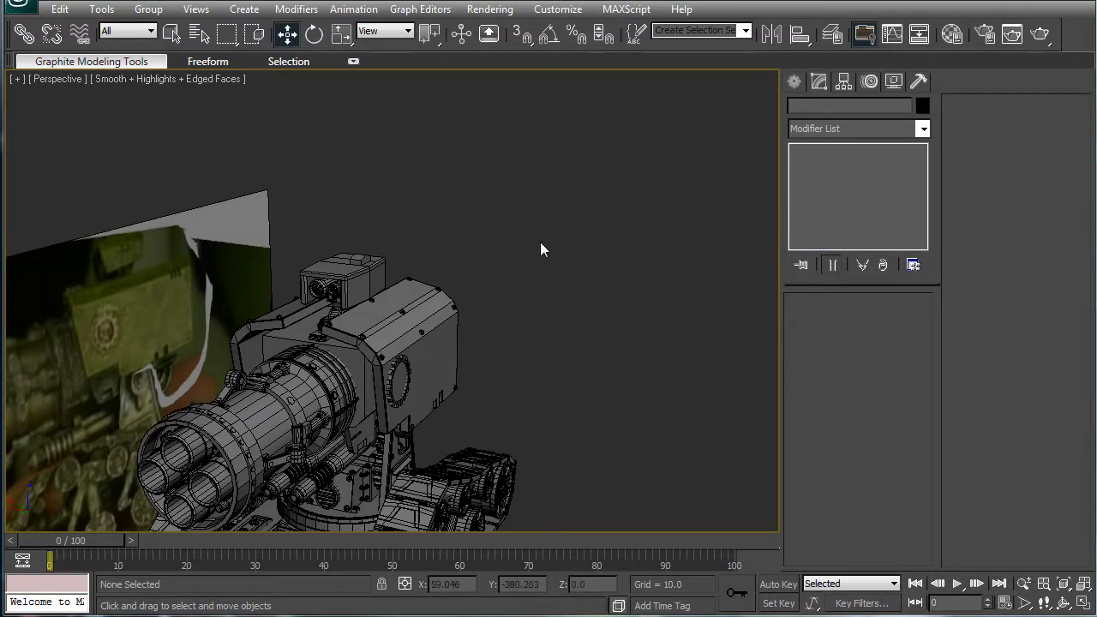
alt+middle_drag(511, 333, 494, 310)
key(f)
scroll(453, 340, up, 4)
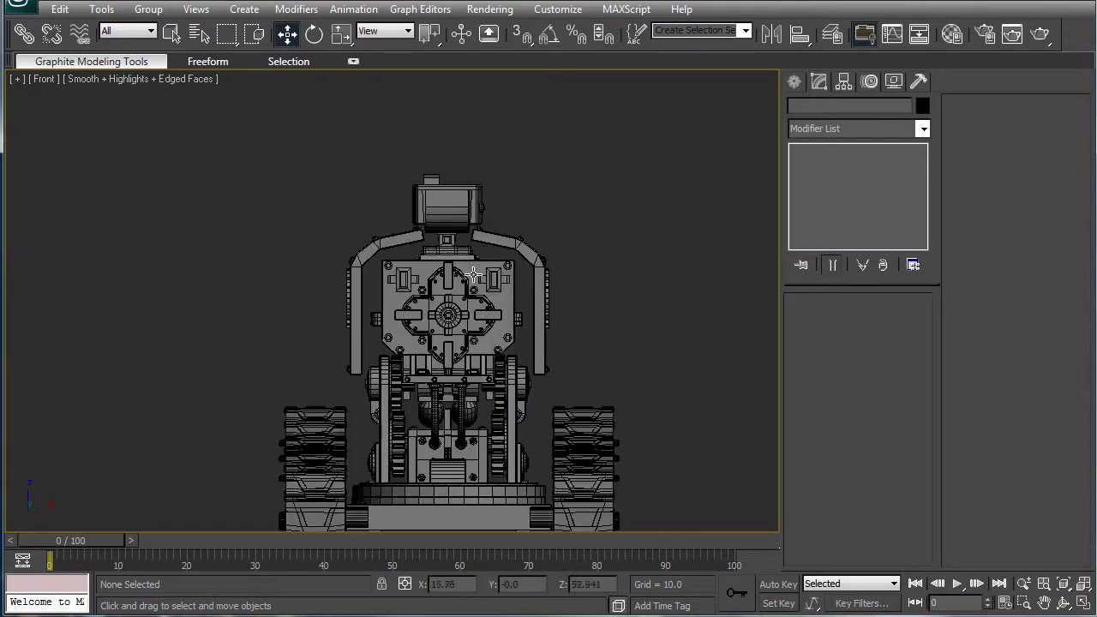
scroll(472, 274, up, 3)
click(461, 339)
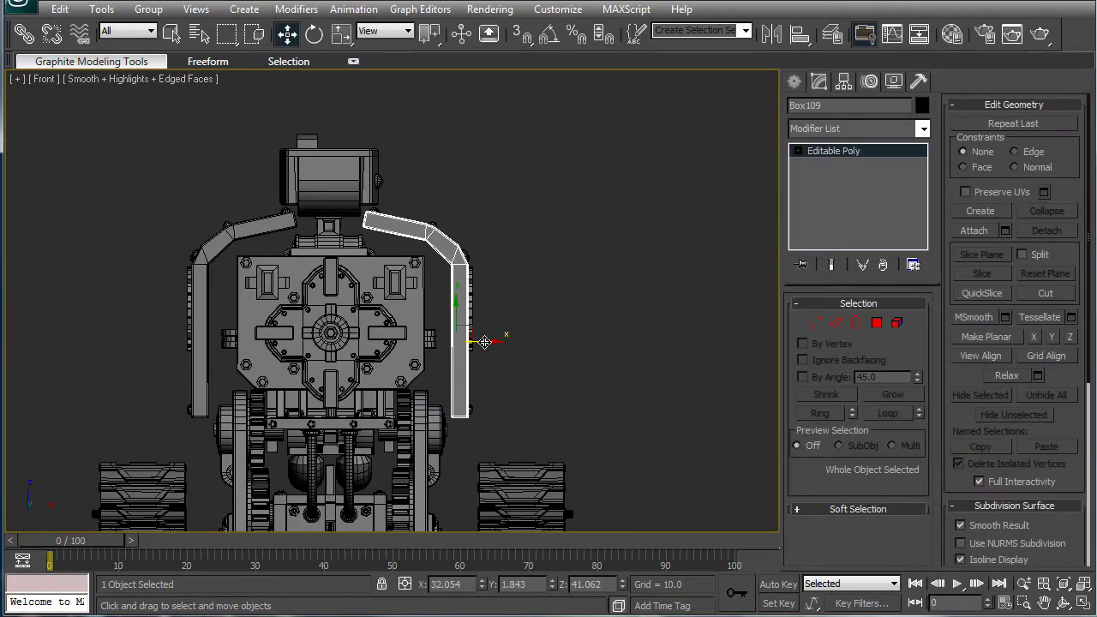
drag(484, 342, 501, 348)
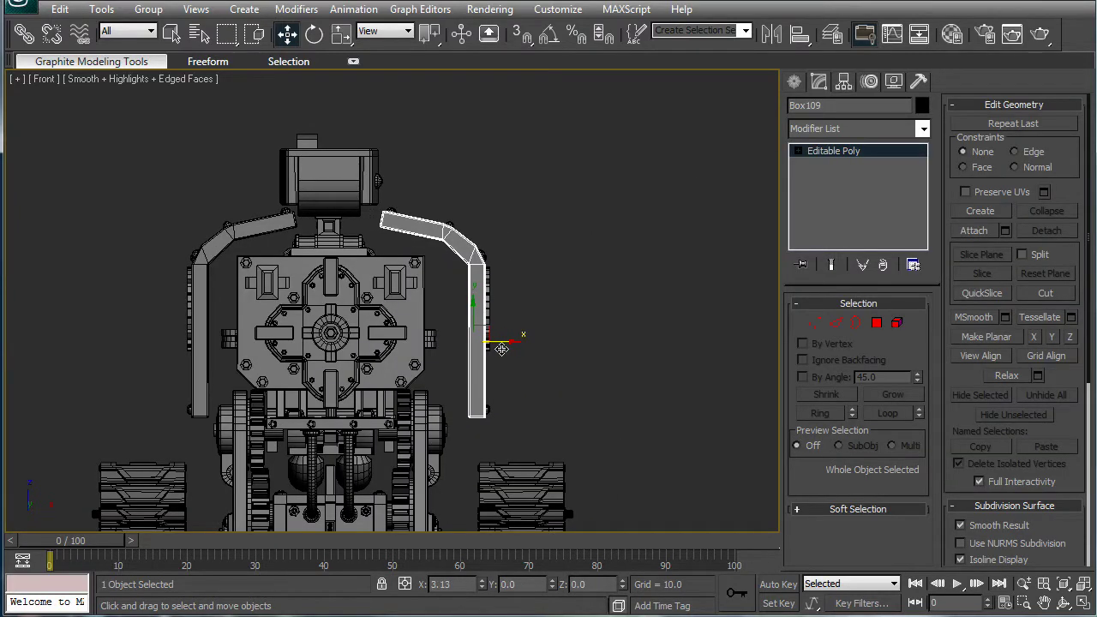
click(192, 290)
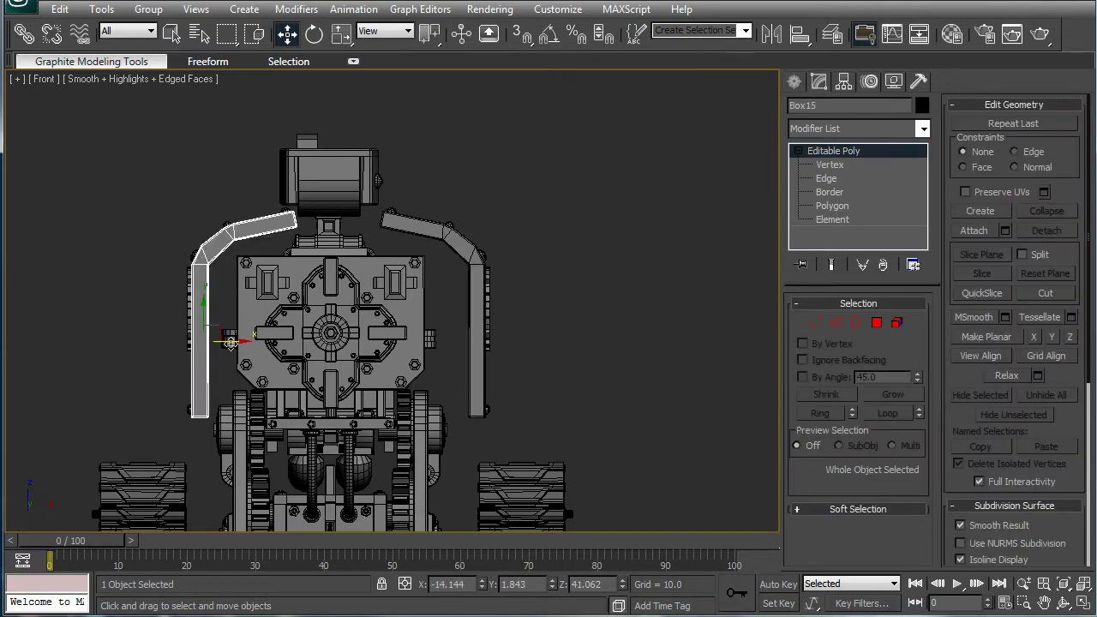
drag(231, 343, 209, 351)
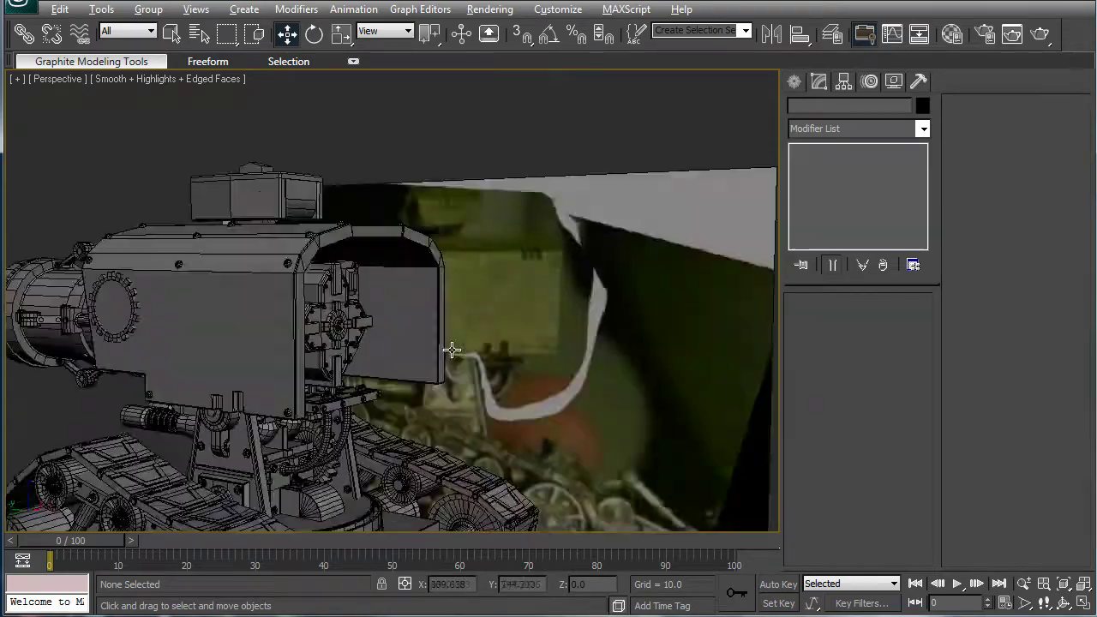
Examine the armour plates, gear ring and the whole tracked cannon from several angles and distances.
alt+middle_drag(452, 350, 479, 392)
scroll(431, 406, down, 8)
alt+middle_drag(398, 374, 401, 326)
scroll(401, 326, up, 10)
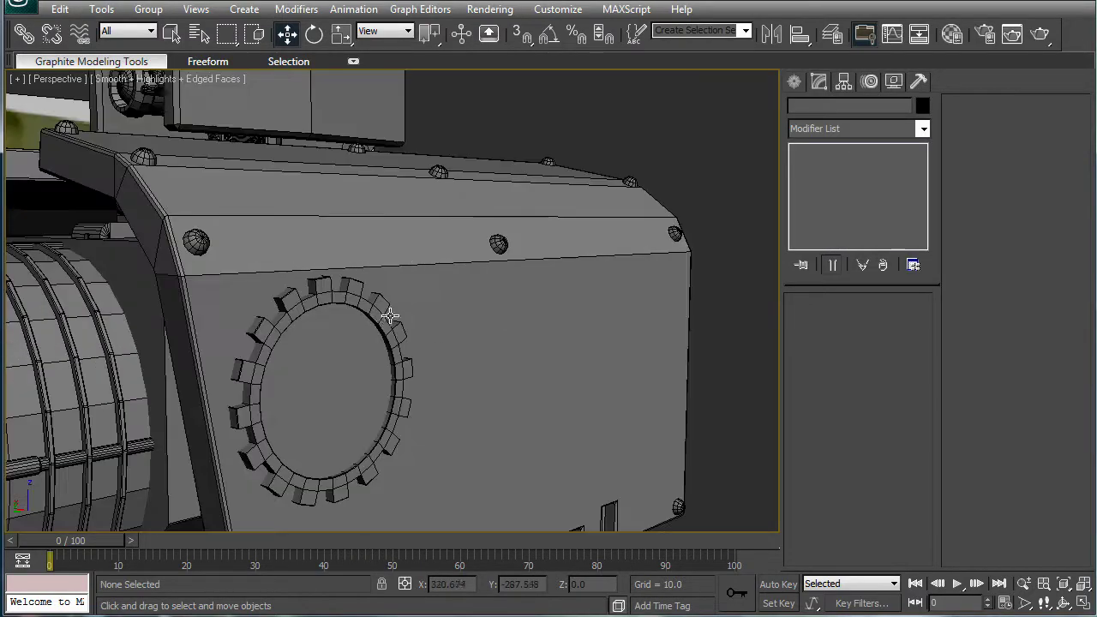
scroll(377, 326, down, 3)
scroll(377, 338, up, 4)
alt+middle_drag(411, 331, 503, 362)
scroll(462, 328, down, 8)
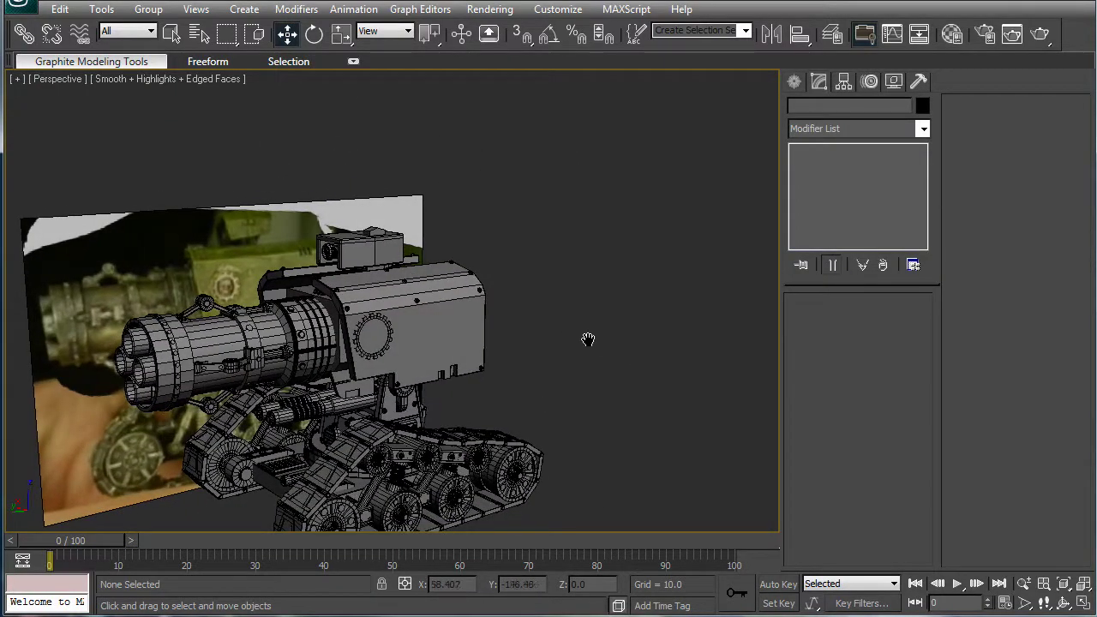
scroll(588, 343, up, 5)
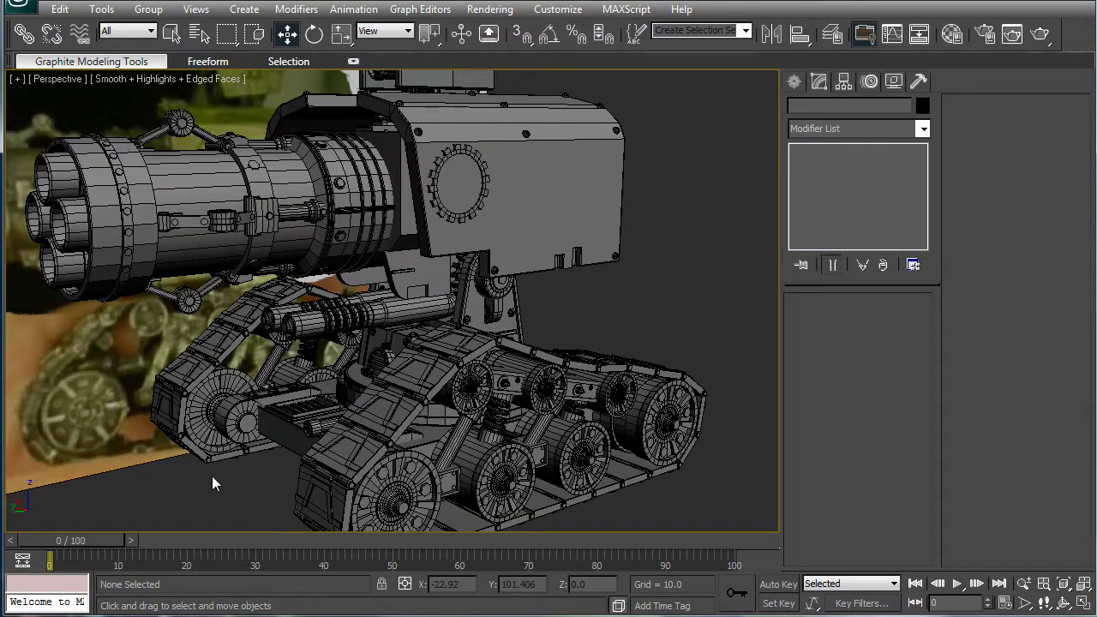